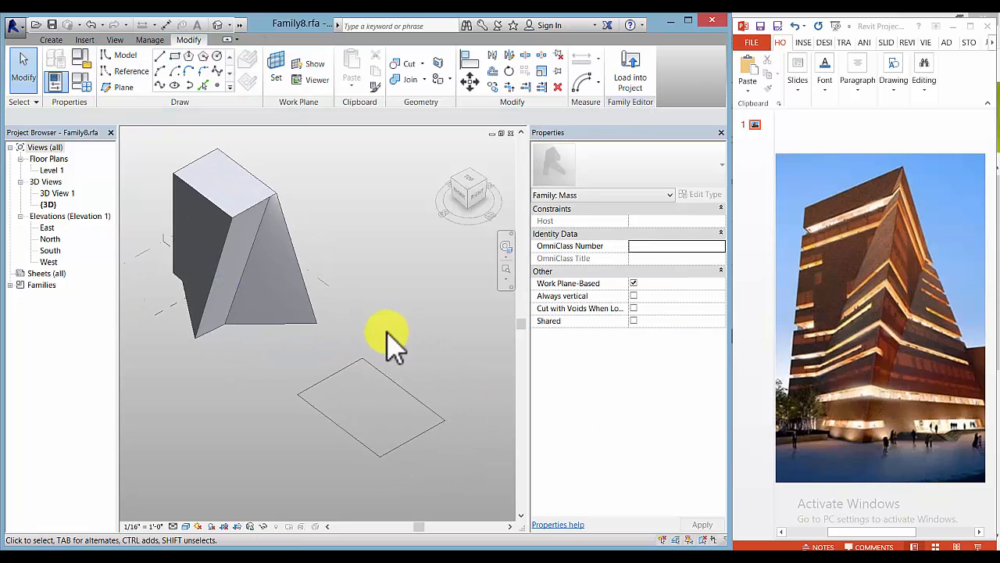
# - Create a solid form from the closed rectangle and raise its top face to a height of about 304 ft
pyautogui.press('Tab')
pyautogui.click(379, 372)
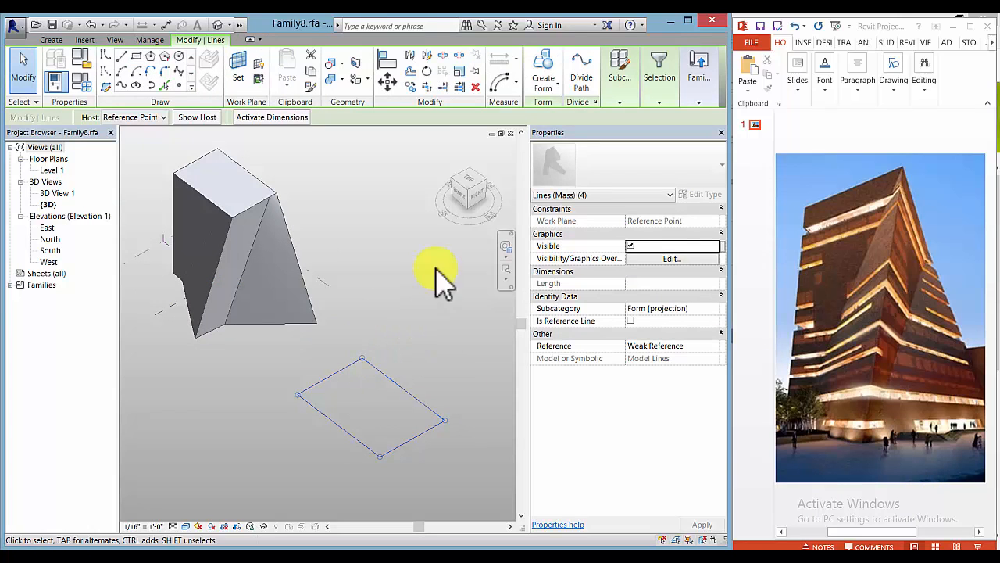
pyautogui.click(545, 67)
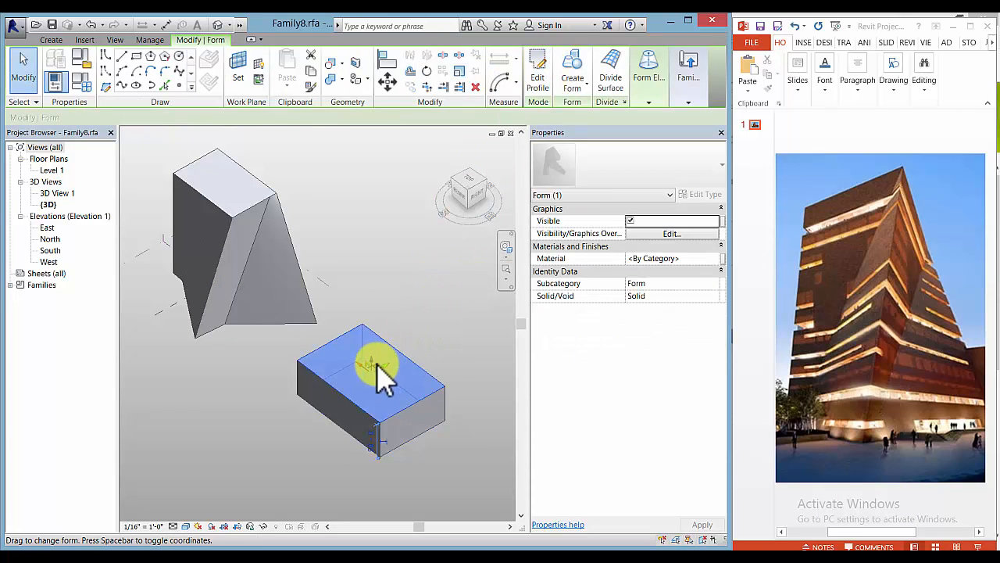
pyautogui.moveTo(373, 361); pyautogui.dragTo(400, 259)
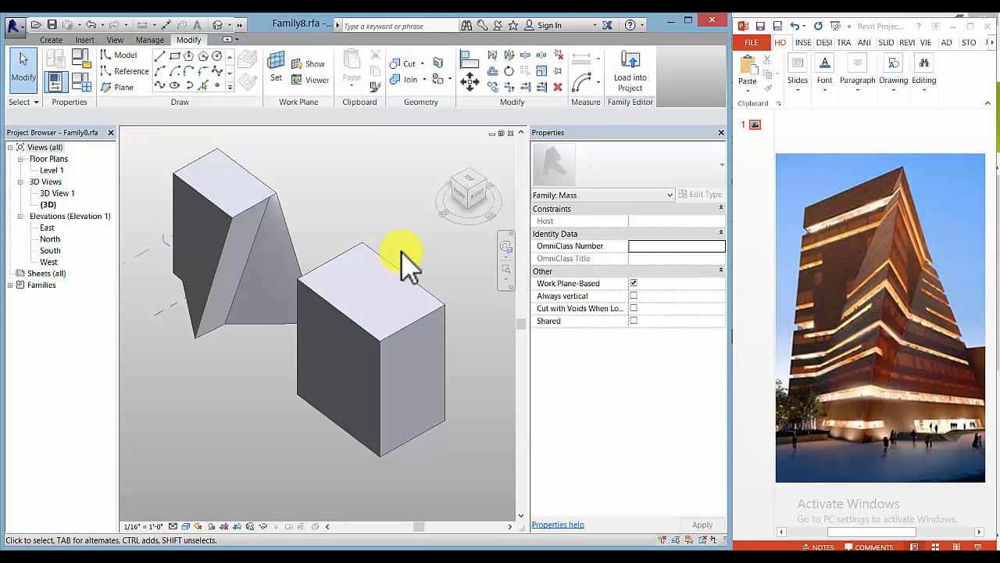
# - Add two vertical edges to the box, one on the dark face beside the front corner and one on the adjacent lighter face beside its far corner
pyautogui.click(442, 363)
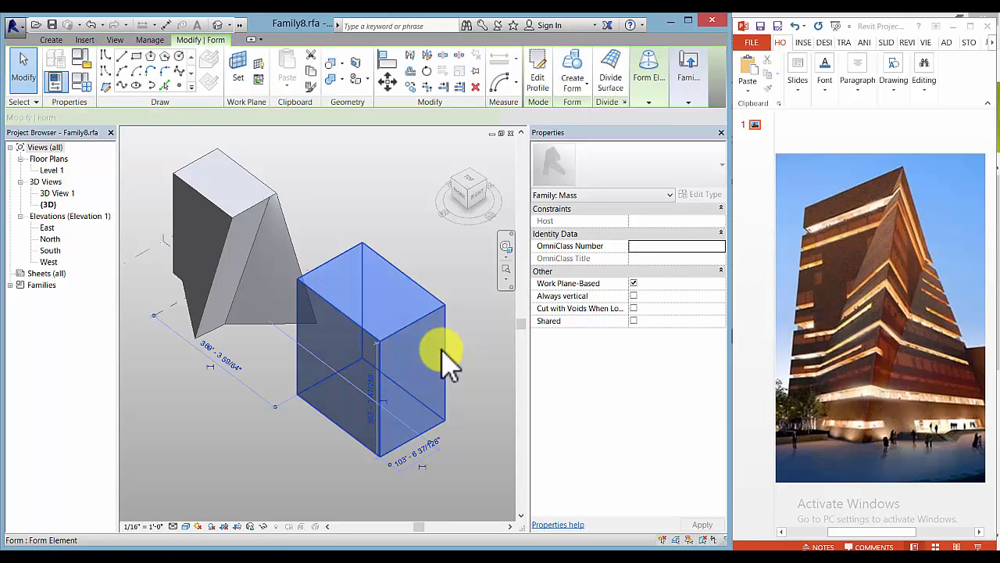
pyautogui.click(648, 102)
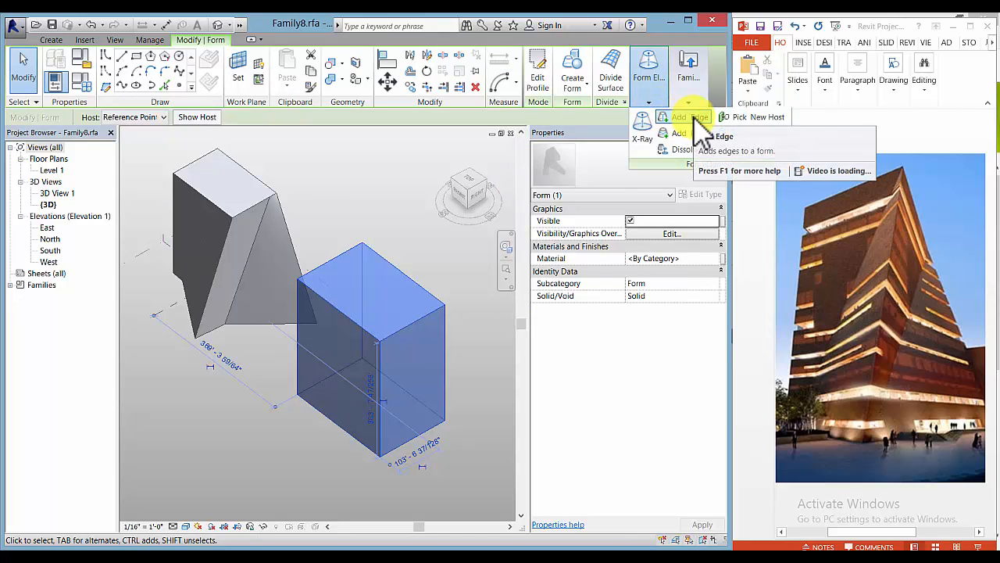
pyautogui.click(688, 117)
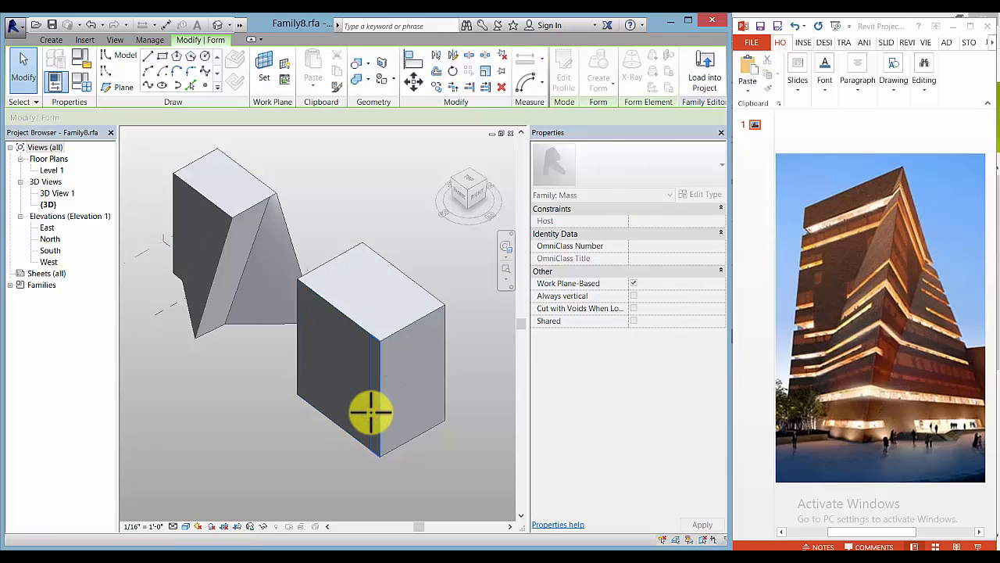
pyautogui.click(436, 400)
pyautogui.rightClick(424, 196)
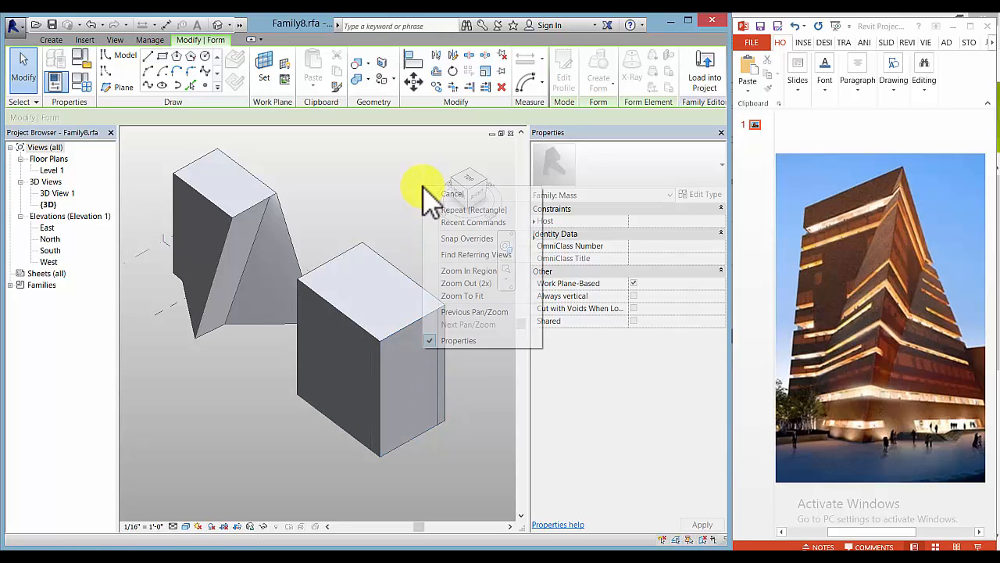
pyautogui.click(431, 193)
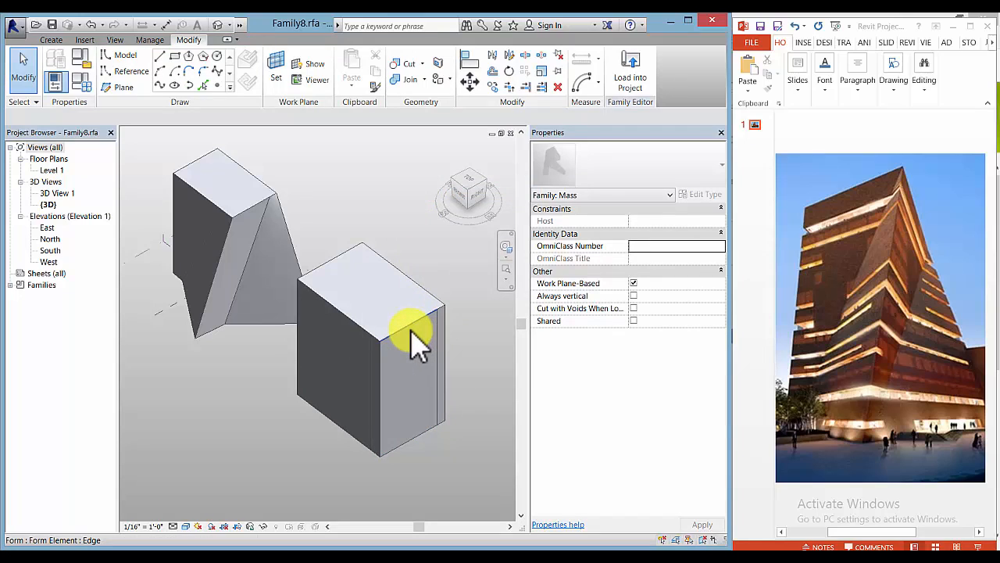
# - Select the whole box form and turn on X-Ray mode for it
pyautogui.press('Tab')
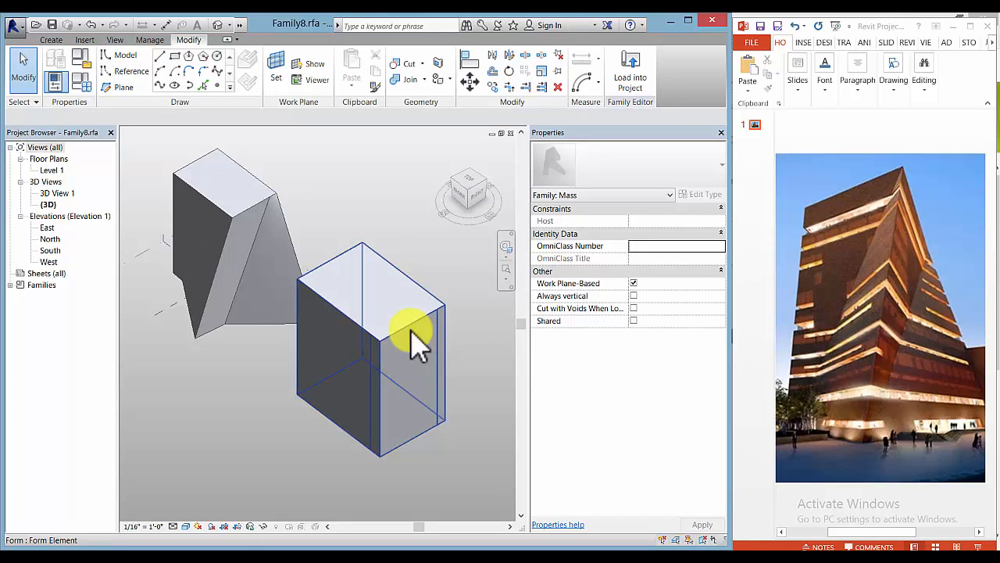
pyautogui.click(410, 332)
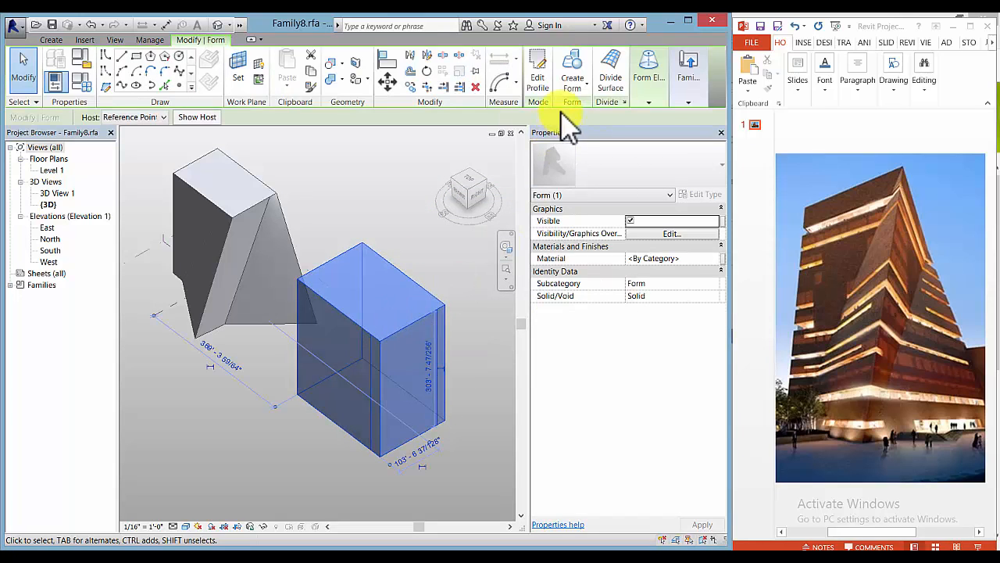
pyautogui.click(645, 99)
pyautogui.click(642, 135)
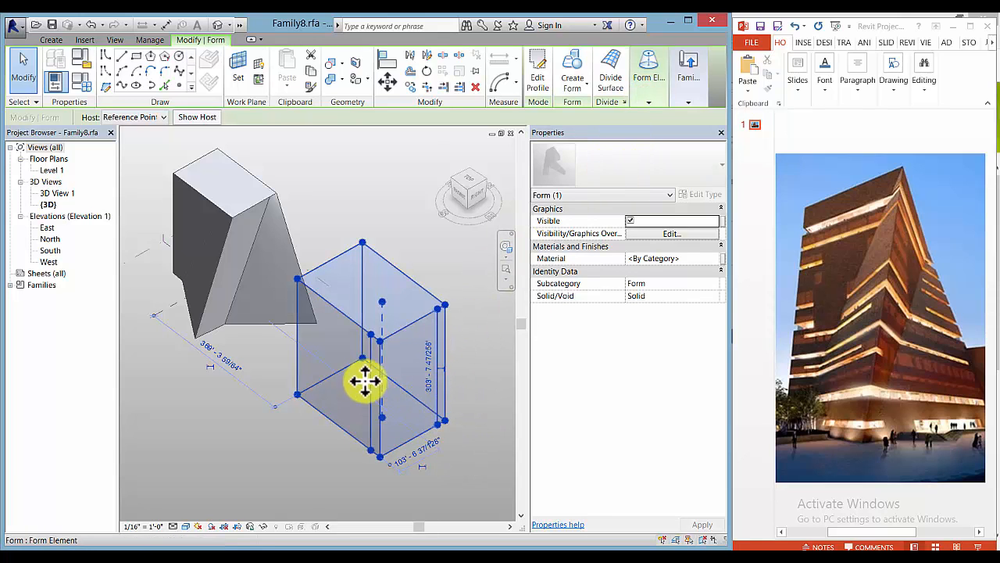
pyautogui.click(480, 467)
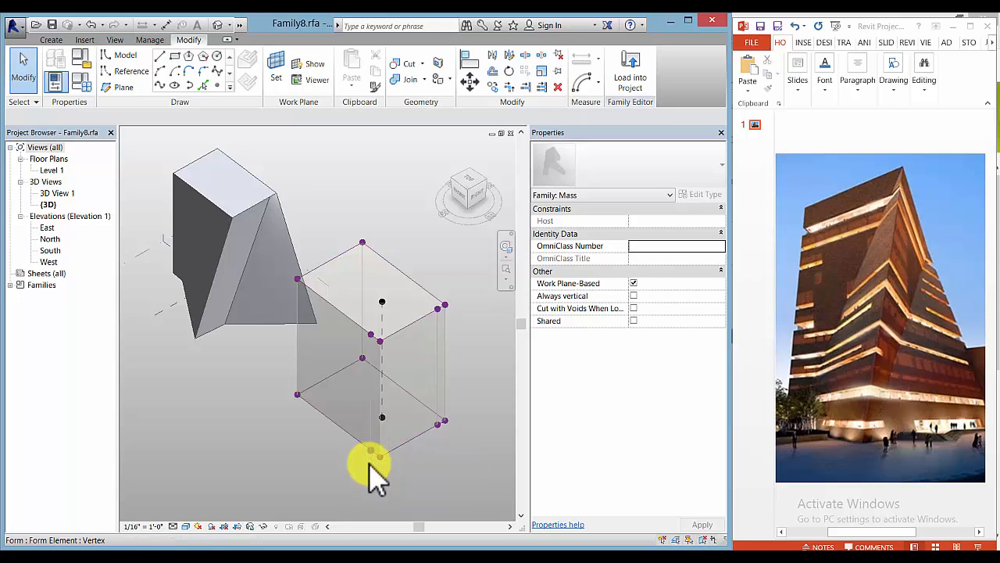
# - Slide the bottom vertex of the dark face's added edge along the base to about 40 ft from the left base corner
pyautogui.scroll(1, 370, 469)
pyautogui.moveTo(370, 469); pyautogui.dragTo(376, 441, button='middle')
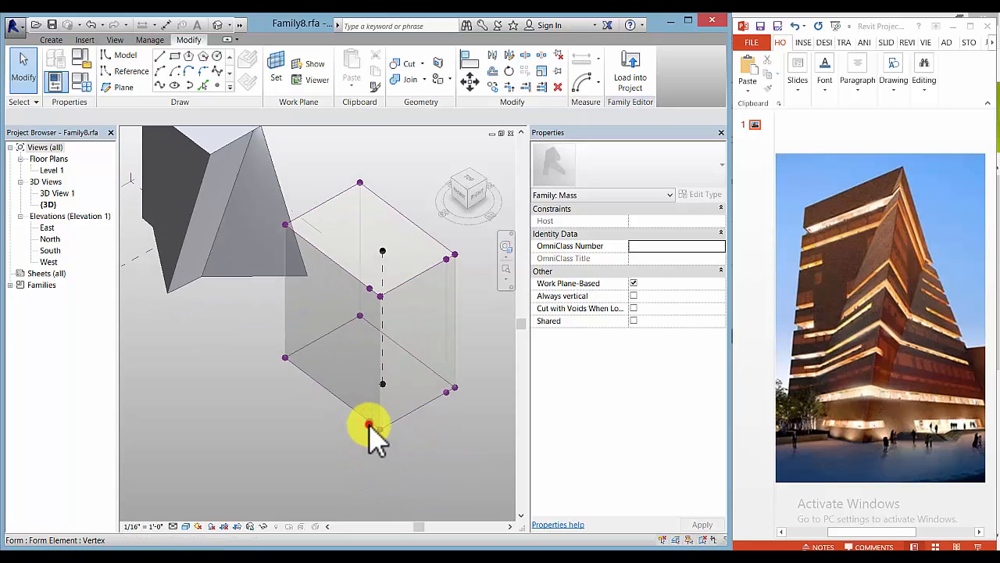
pyautogui.click(368, 425)
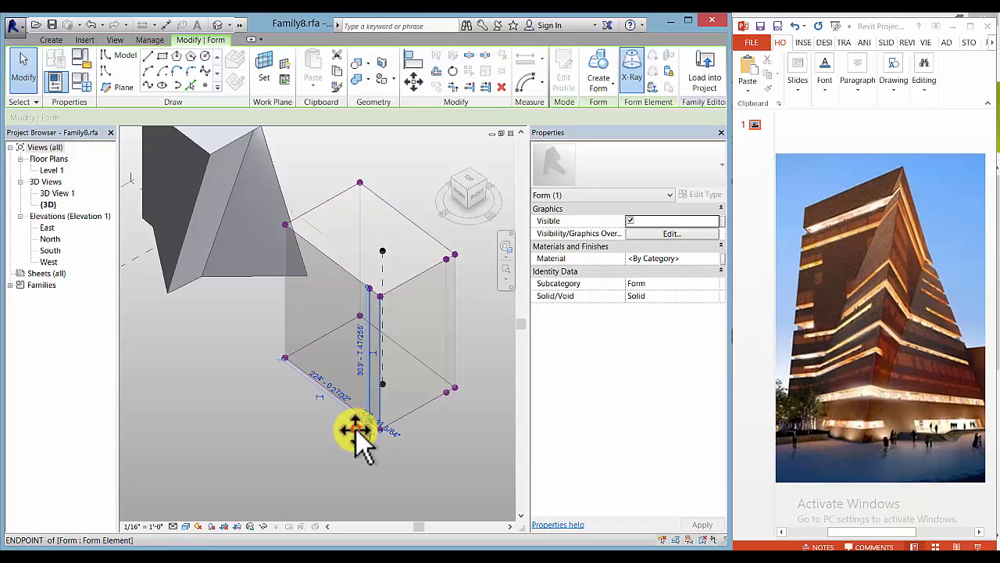
pyautogui.moveTo(356, 430); pyautogui.dragTo(317, 375)
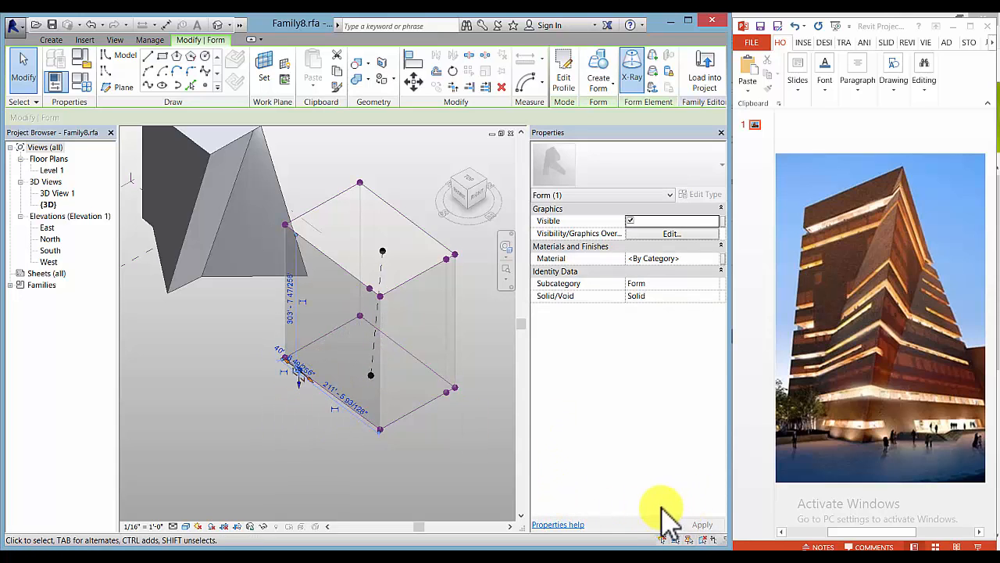
pyautogui.click(407, 453)
# - Pull the box's front base corner outward, and slide the other added edge's bottom vertex toward it, about 223 ft from the right base corner
pyautogui.click(381, 430)
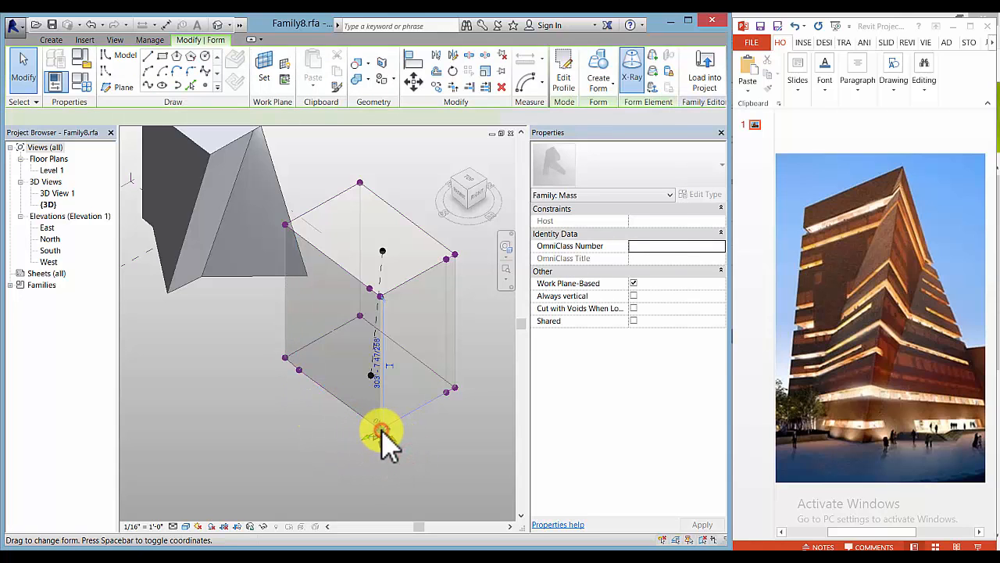
pyautogui.moveTo(373, 434); pyautogui.dragTo(306, 463)
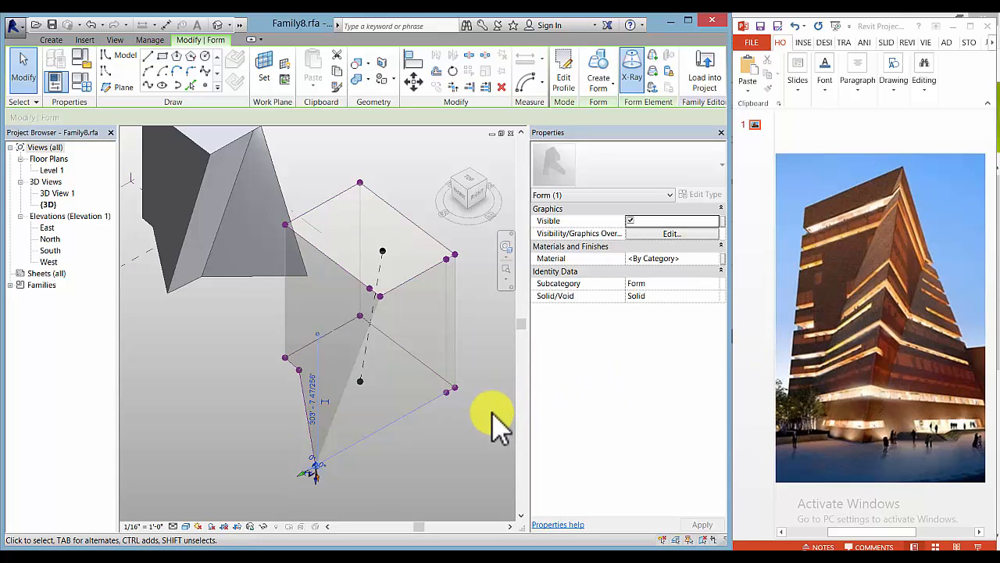
pyautogui.click(448, 409)
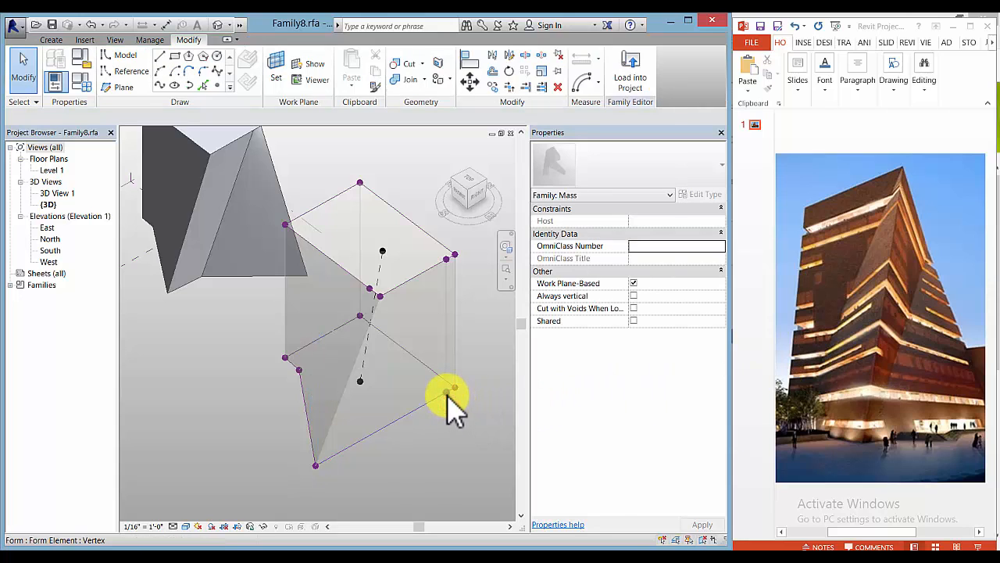
pyautogui.click(447, 395)
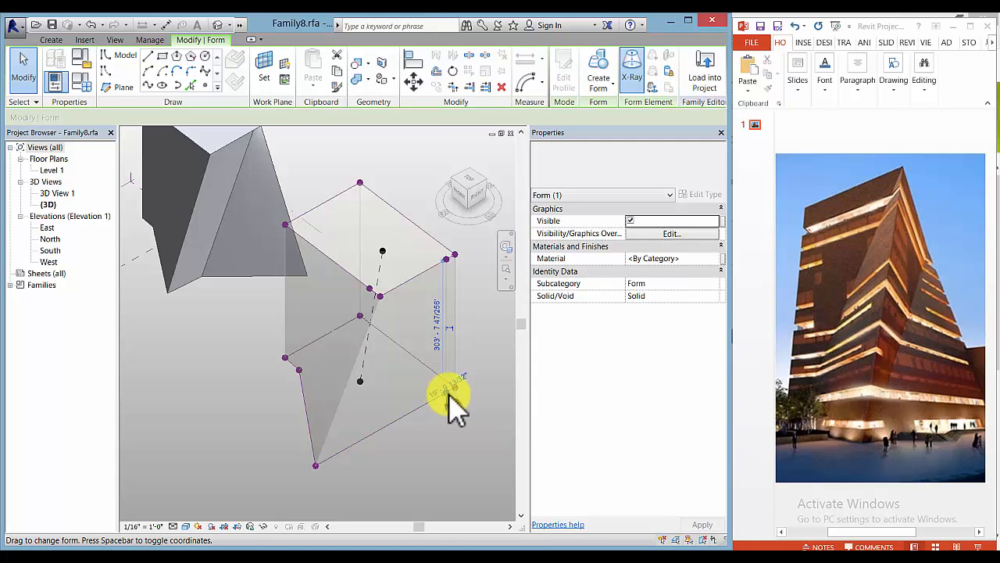
pyautogui.moveTo(452, 400)
pyautogui.mouseDown()
pyautogui.moveTo(460, 404)
pyautogui.moveTo(437, 395)
pyautogui.moveTo(375, 433)
pyautogui.mouseUp()
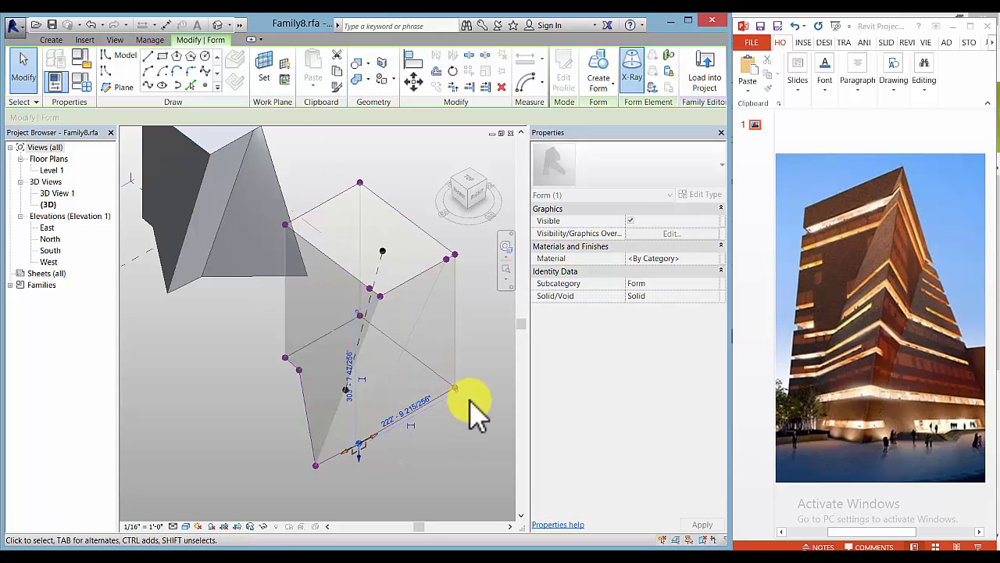
# - Pull the right base corner of the form outward to about 413 ft from the back base corner
pyautogui.click(467, 388)
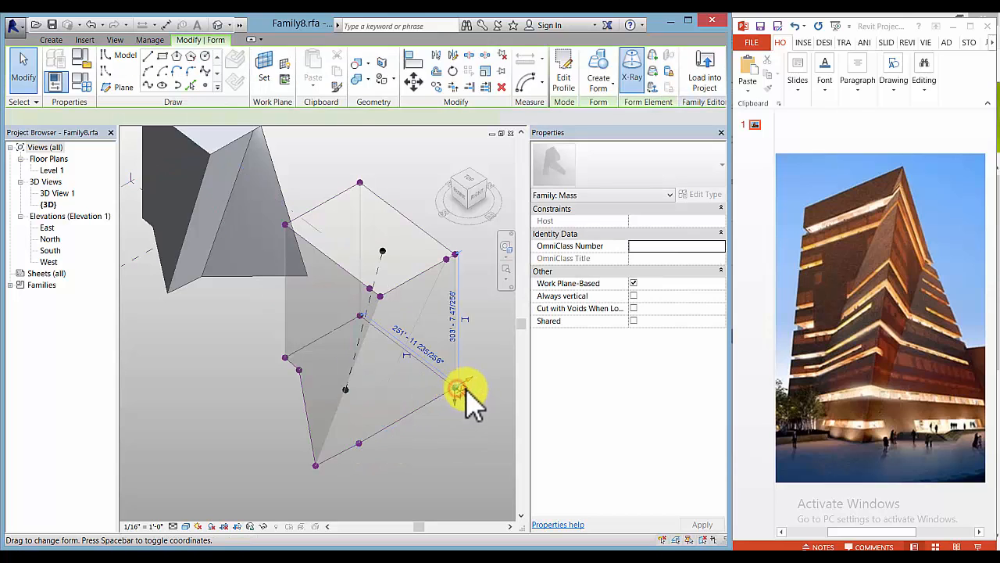
pyautogui.moveTo(469, 402); pyautogui.dragTo(510, 467)
pyautogui.scroll(-2, 477, 463)
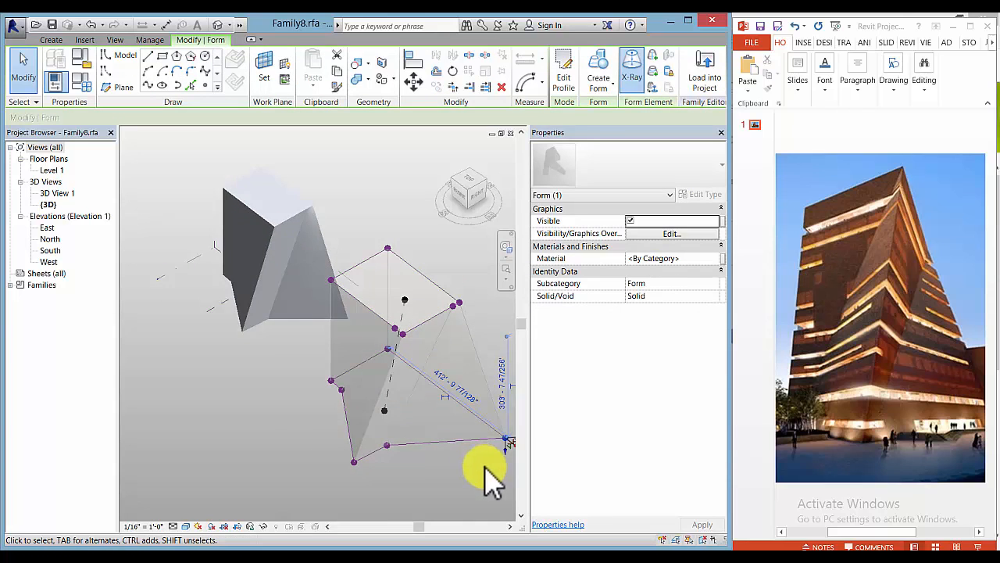
pyautogui.moveTo(480, 465); pyautogui.dragTo(434, 452, button='middle')
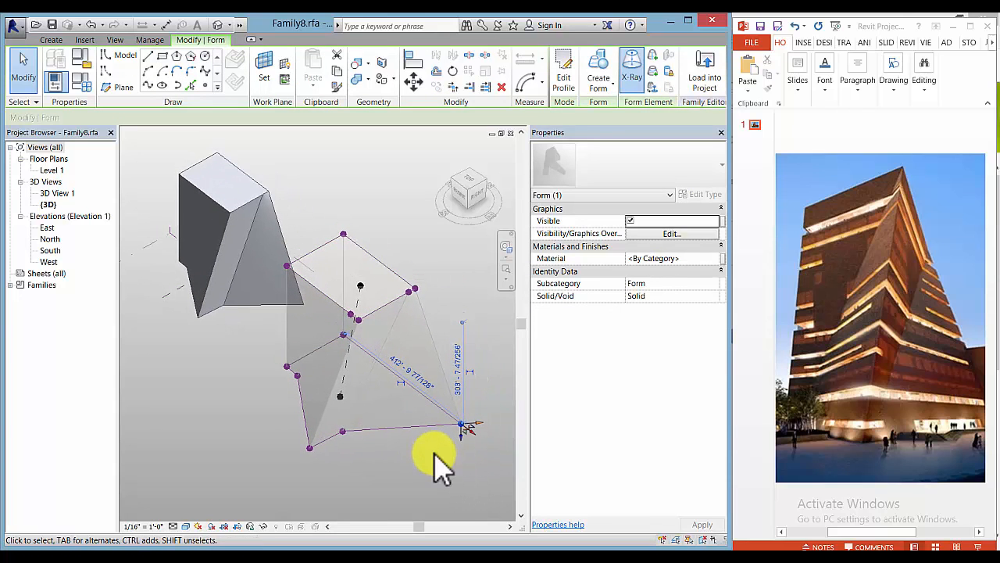
pyautogui.click(441, 466)
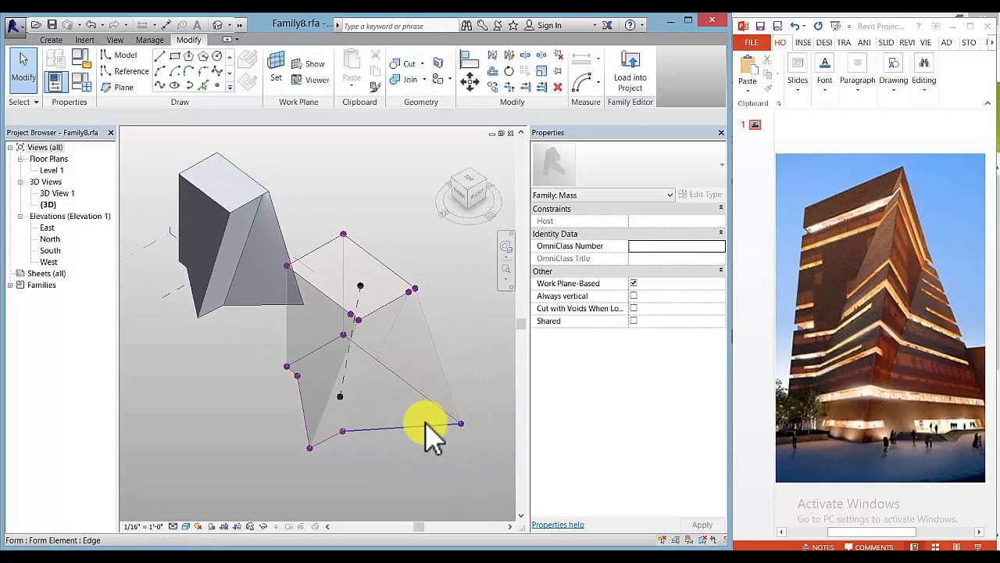
# - Select the whole reshaped form and turn off its X-Ray mode
pyautogui.press('Tab')
pyautogui.click(427, 427)
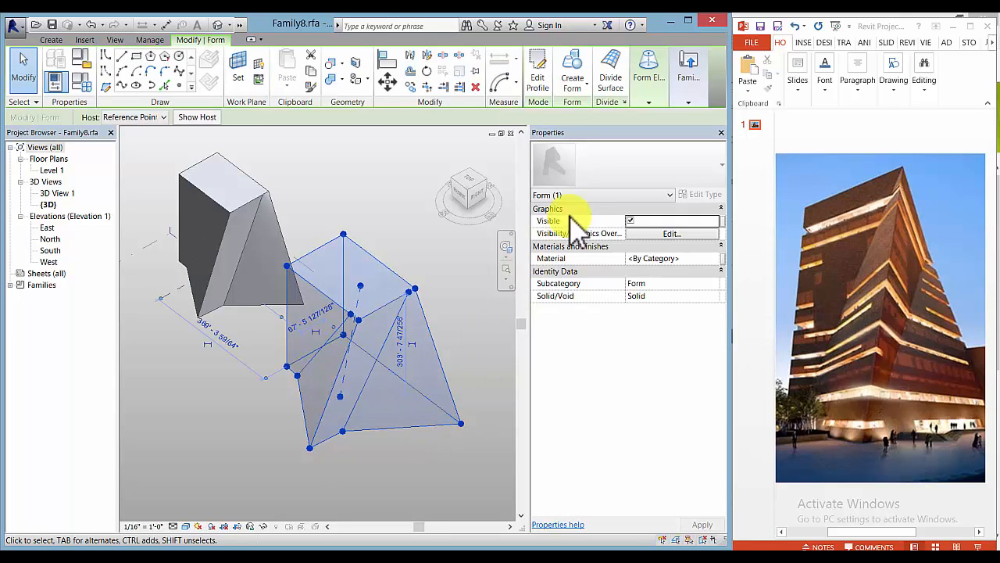
pyautogui.click(649, 98)
pyautogui.click(642, 128)
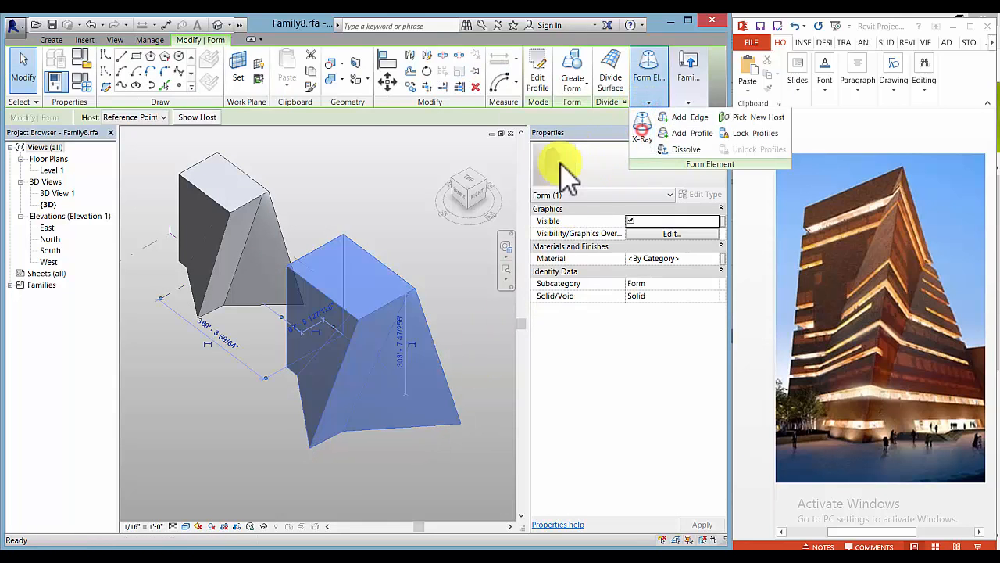
pyautogui.click(442, 301)
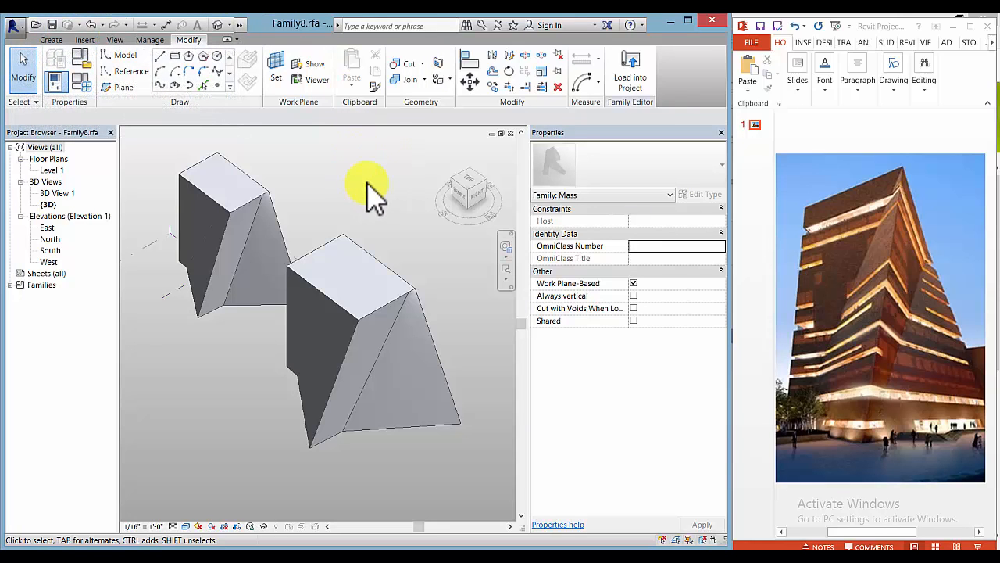
# - Load the mass family into Project4.rvt, overwriting the existing version and its parameter values
pyautogui.click(632, 71)
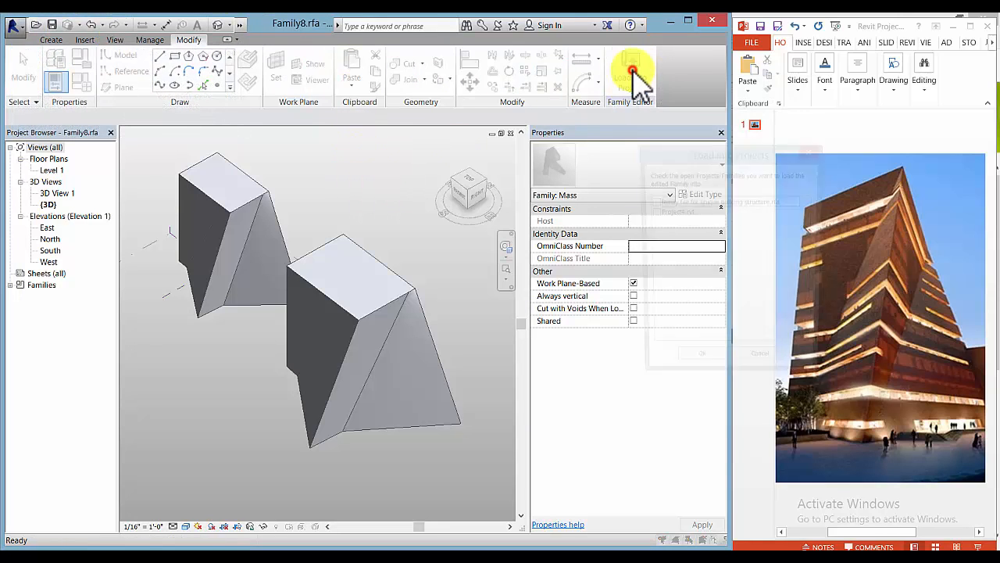
pyautogui.click(652, 212)
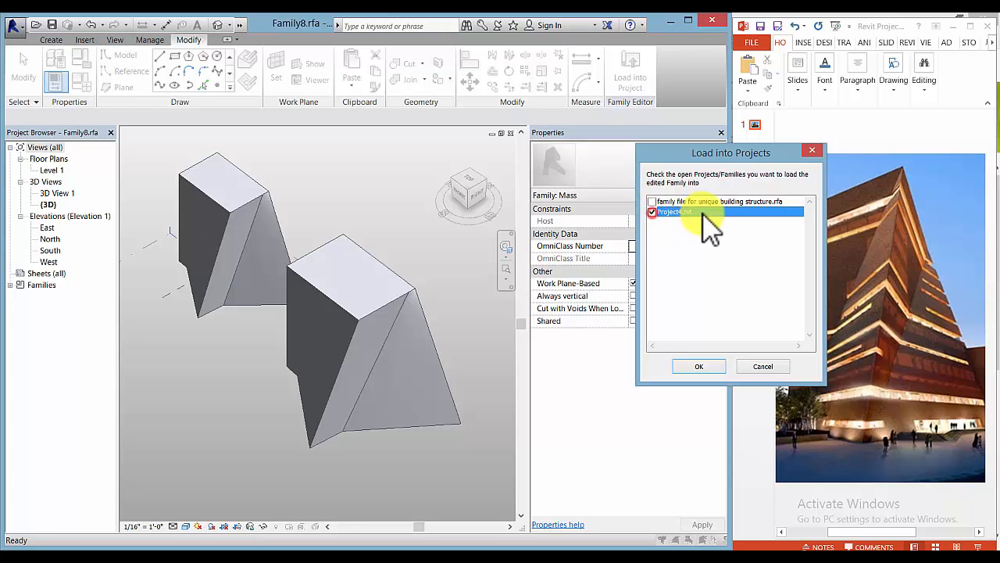
pyautogui.click(702, 367)
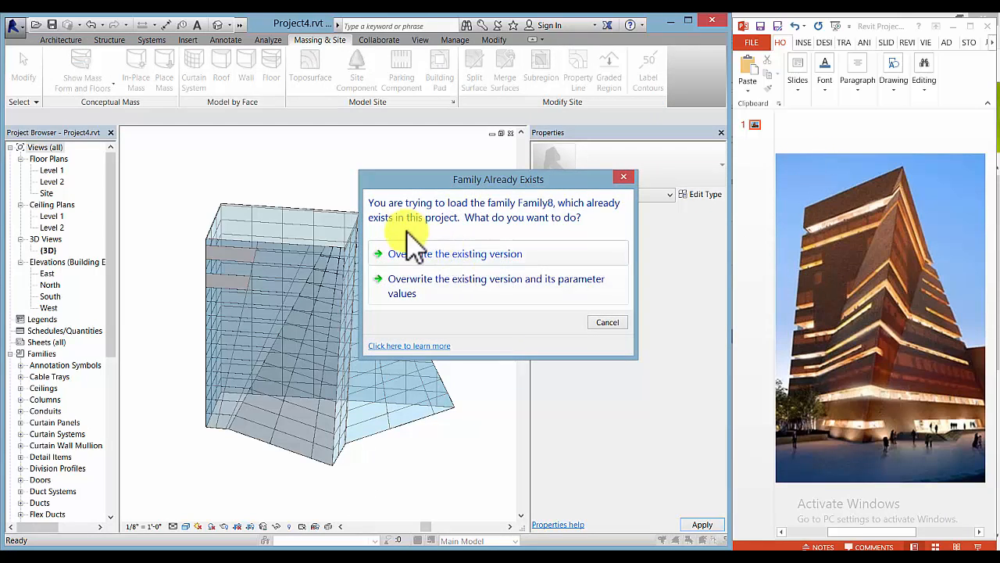
pyautogui.moveTo(430, 181); pyautogui.dragTo(462, 160)
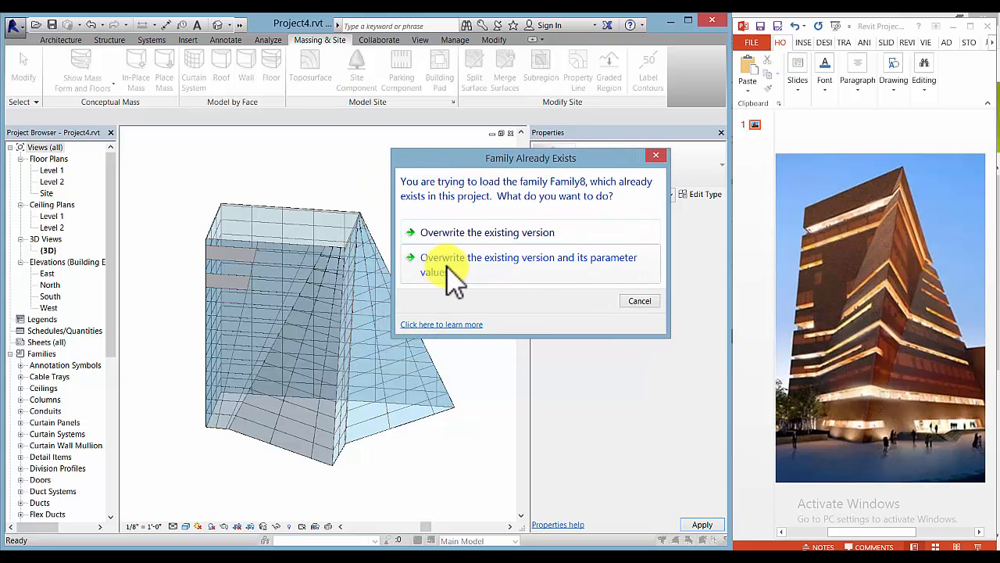
pyautogui.click(504, 275)
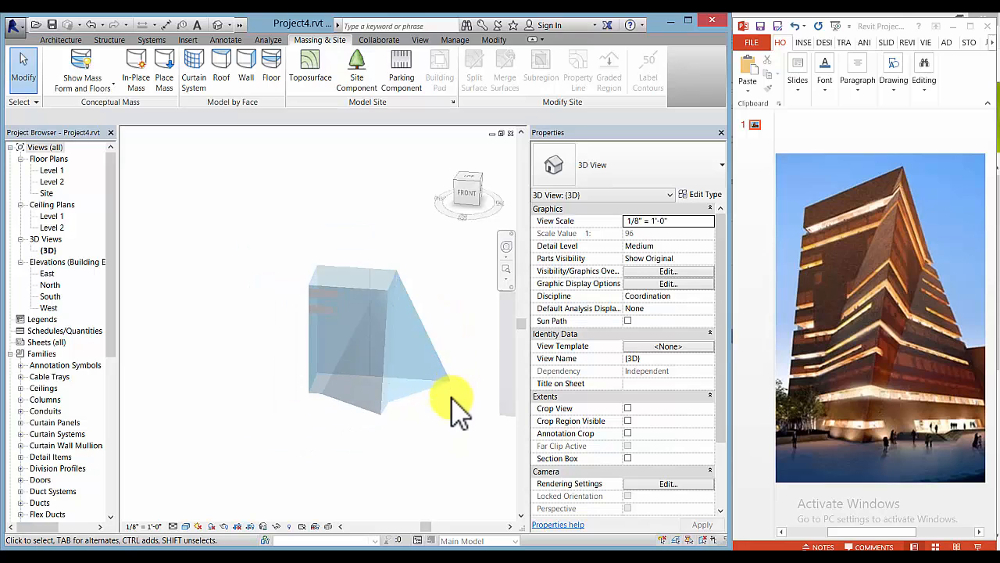
pyautogui.moveTo(458, 409); pyautogui.dragTo(380, 366, button='middle')
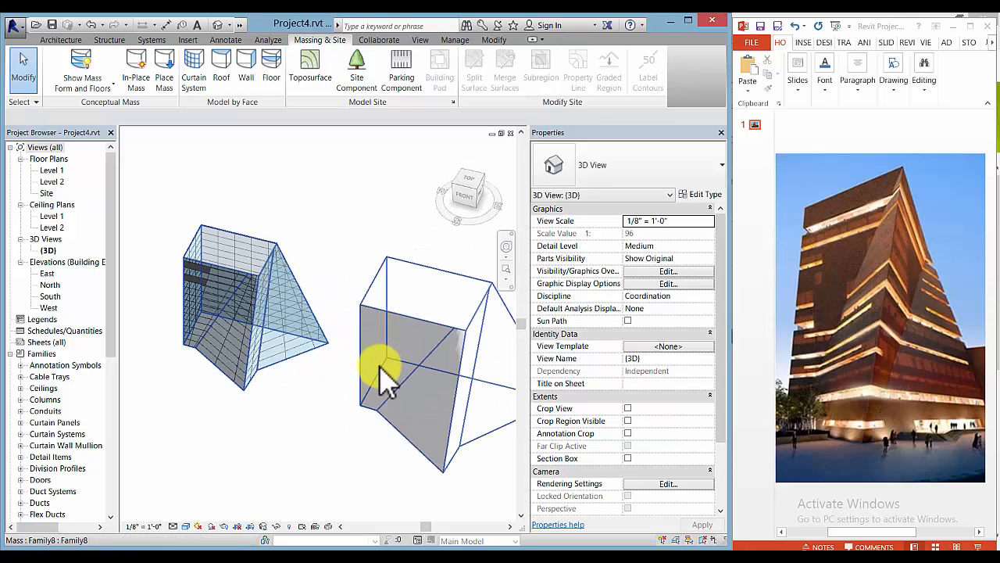
pyautogui.moveTo(341, 409); pyautogui.dragTo(291, 386, button='middle')
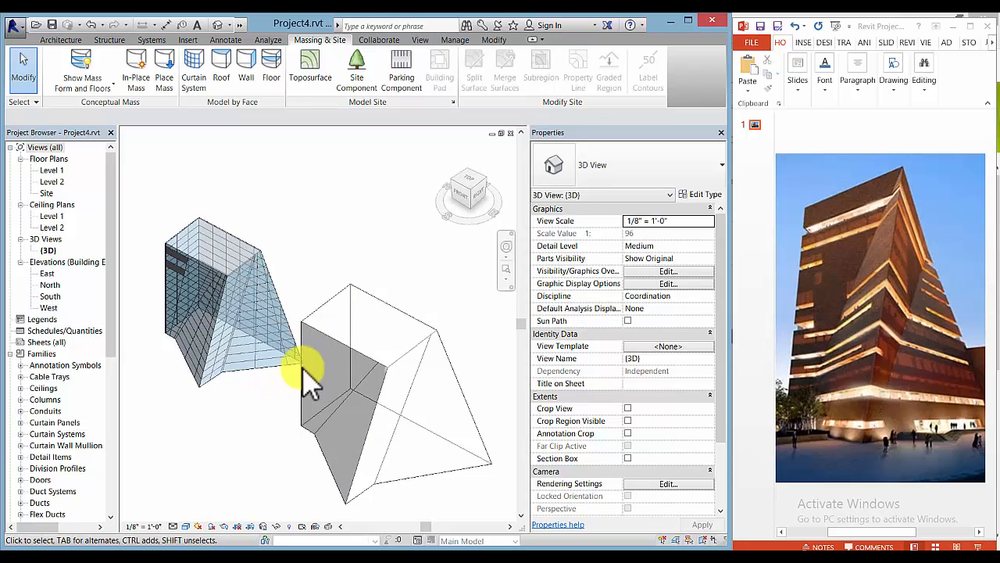
pyautogui.moveTo(362, 257); pyautogui.dragTo(369, 220, button='middle')
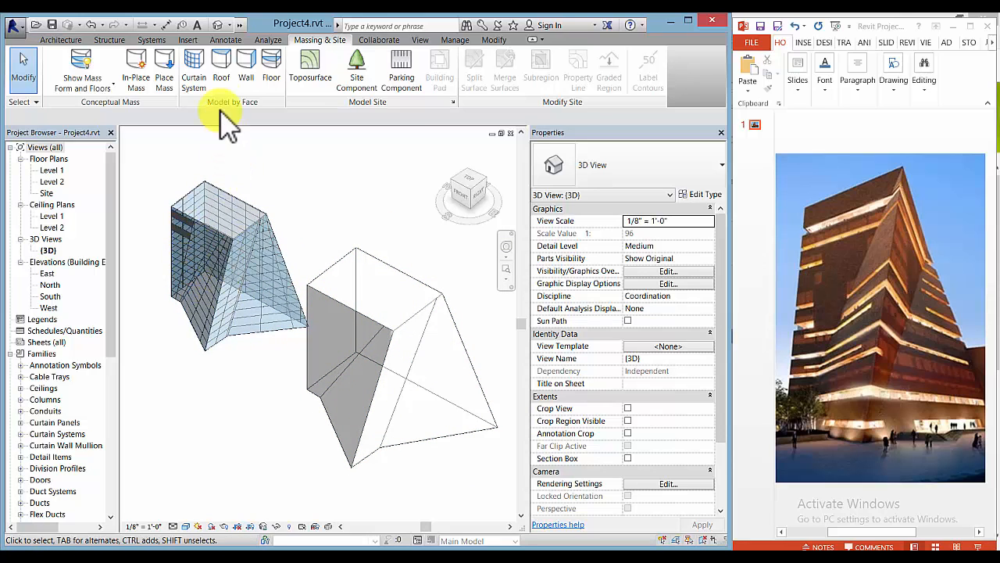
# - Start a curtain system by face and select the upper grey front face of the newly loaded mass
pyautogui.click(195, 80)
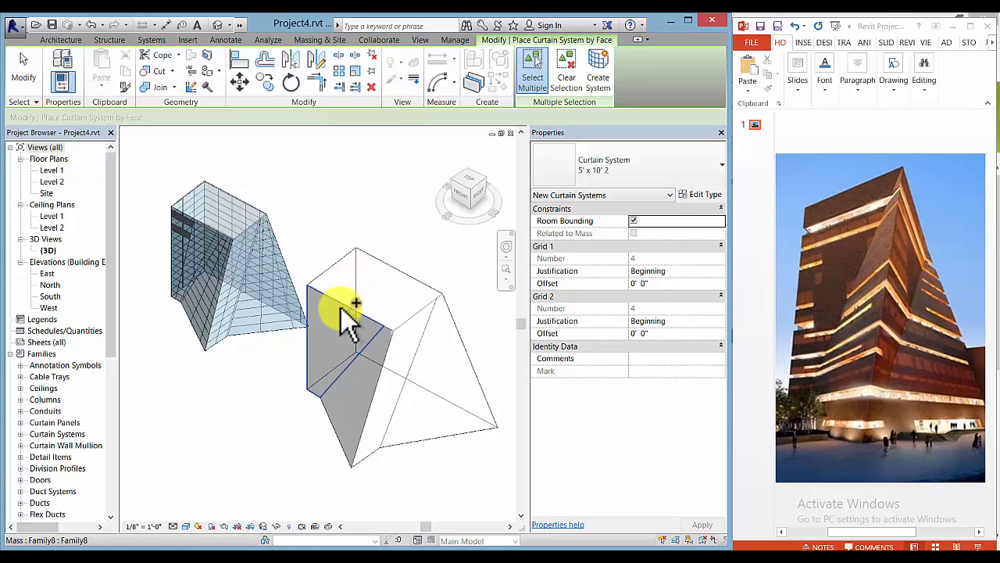
pyautogui.click(320, 40)
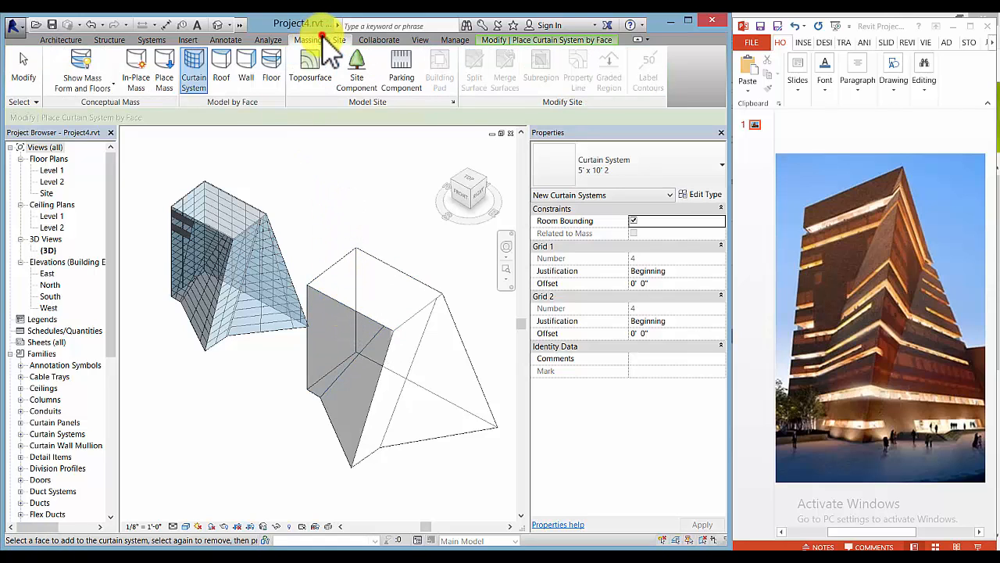
pyautogui.click(193, 78)
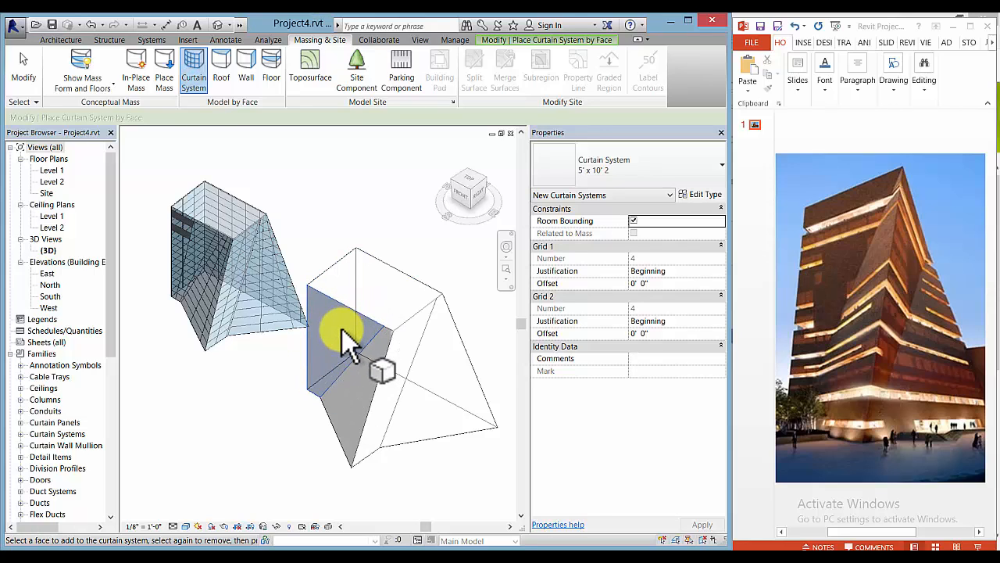
pyautogui.click(365, 336)
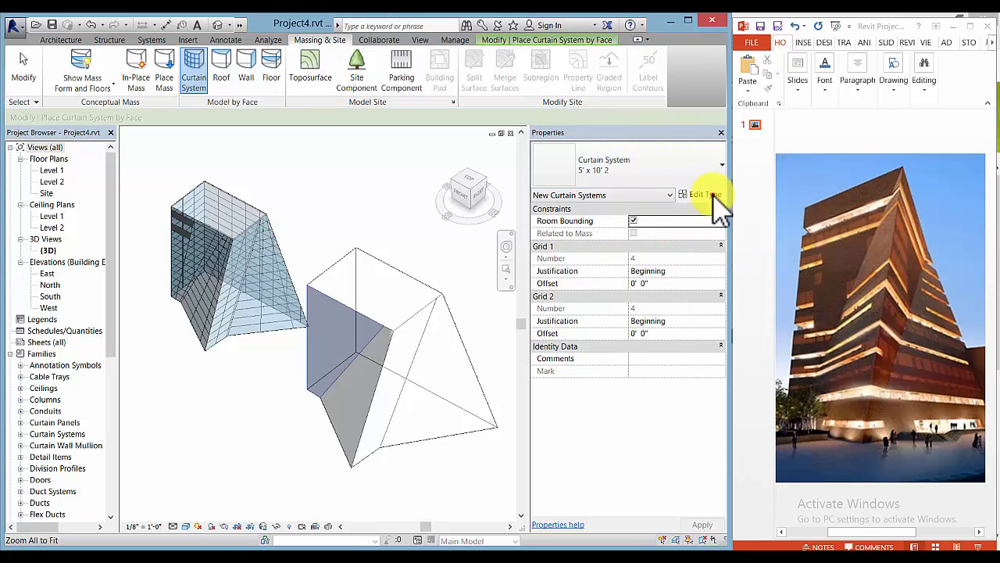
# - Duplicate the current curtain system type under the name 5' x 10' 3 and accept its type properties
pyautogui.click(703, 195)
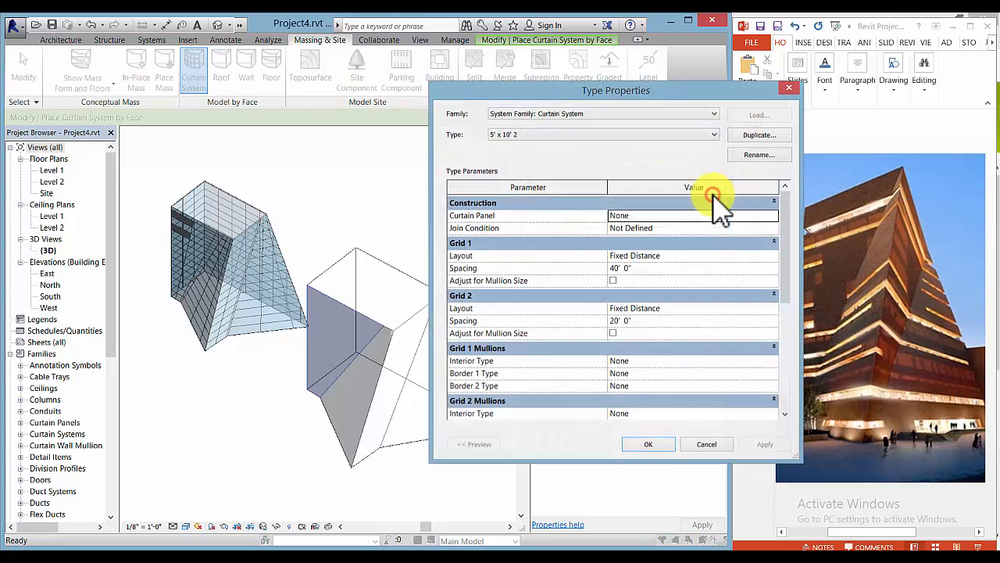
pyautogui.click(765, 136)
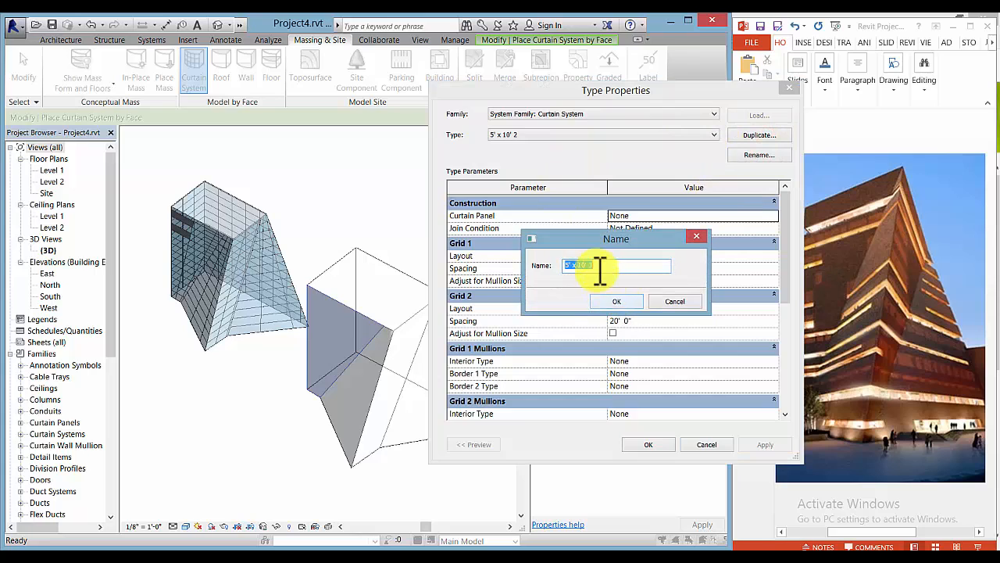
pyautogui.moveTo(653, 238); pyautogui.dragTo(682, 371)
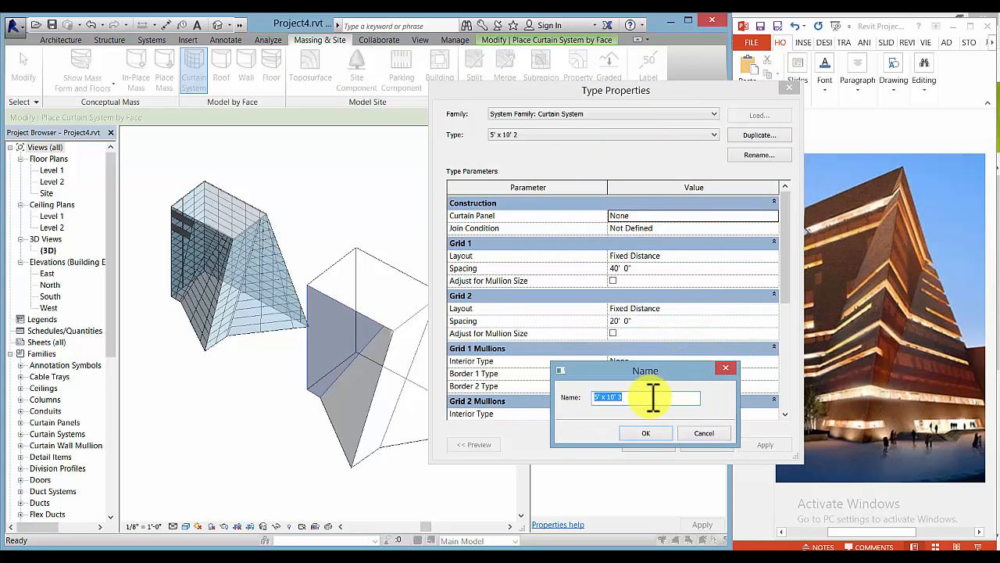
pyautogui.click(646, 433)
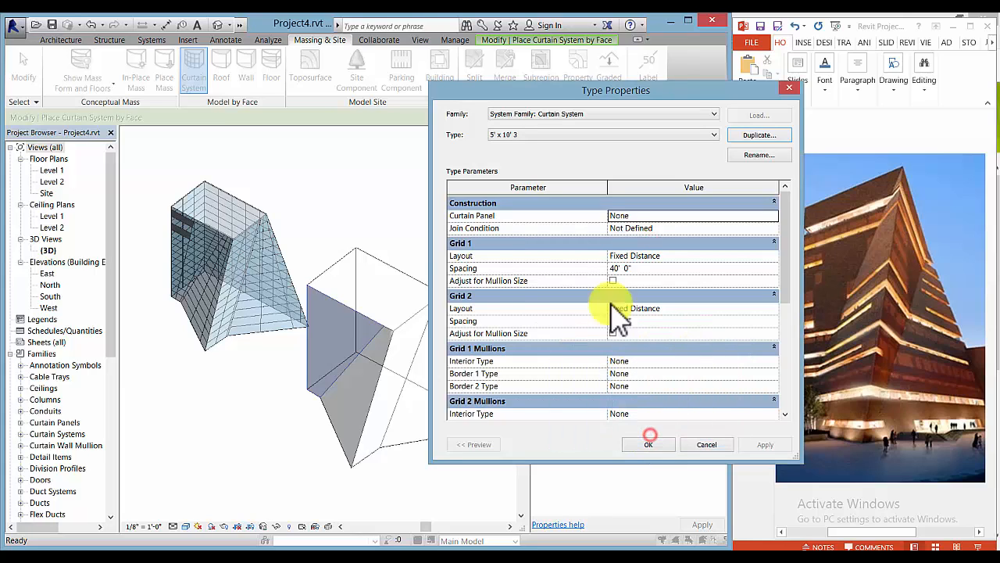
pyautogui.click(639, 269)
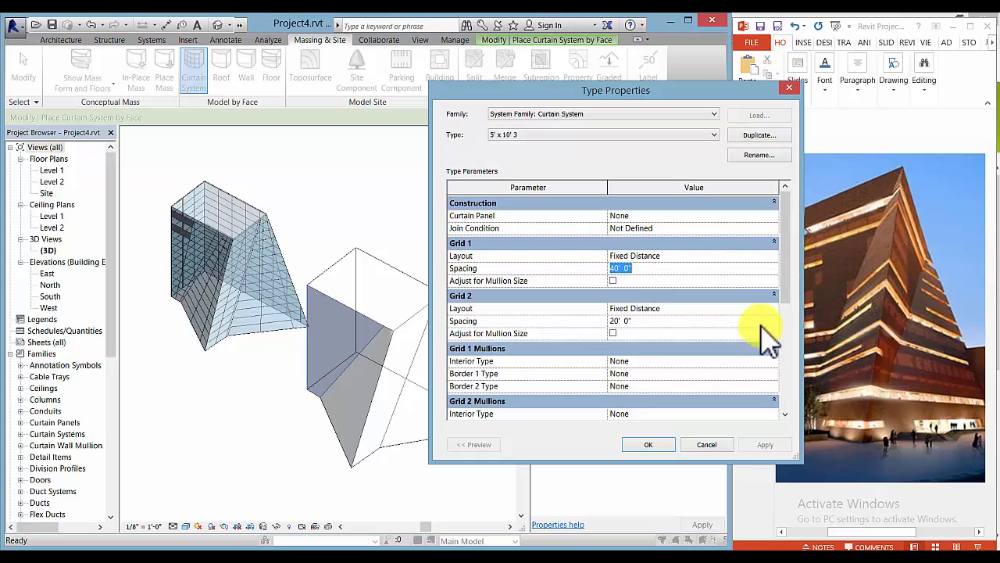
pyautogui.click(651, 445)
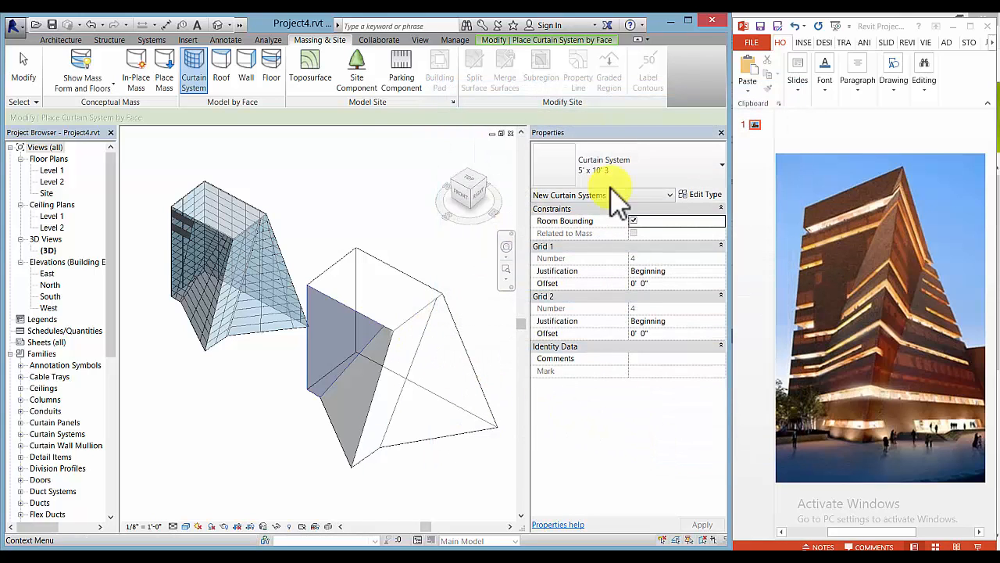
# - Create the 5' x 10' 3 curtain system on the selected upper front face of the new mass
pyautogui.click(375, 332)
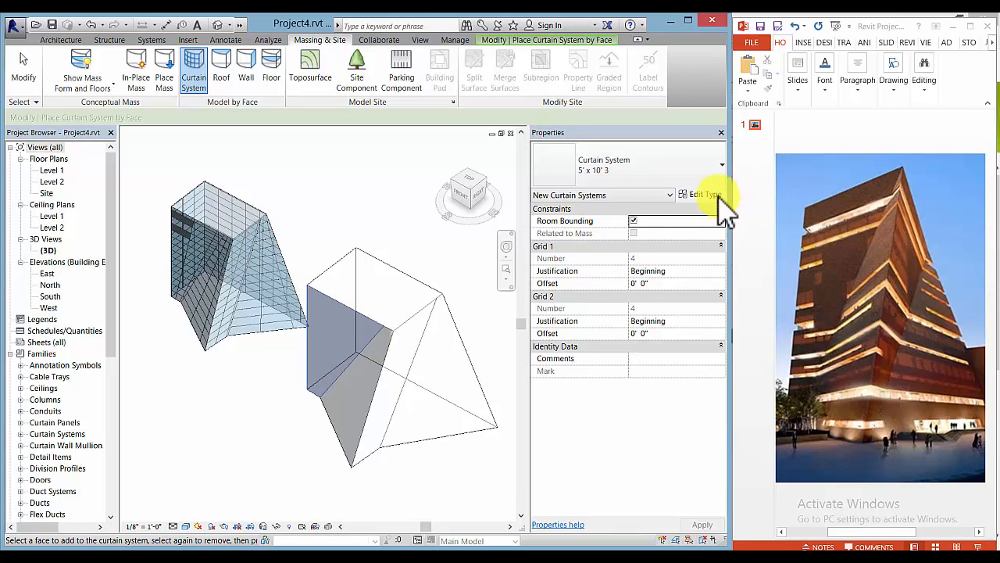
pyautogui.click(603, 39)
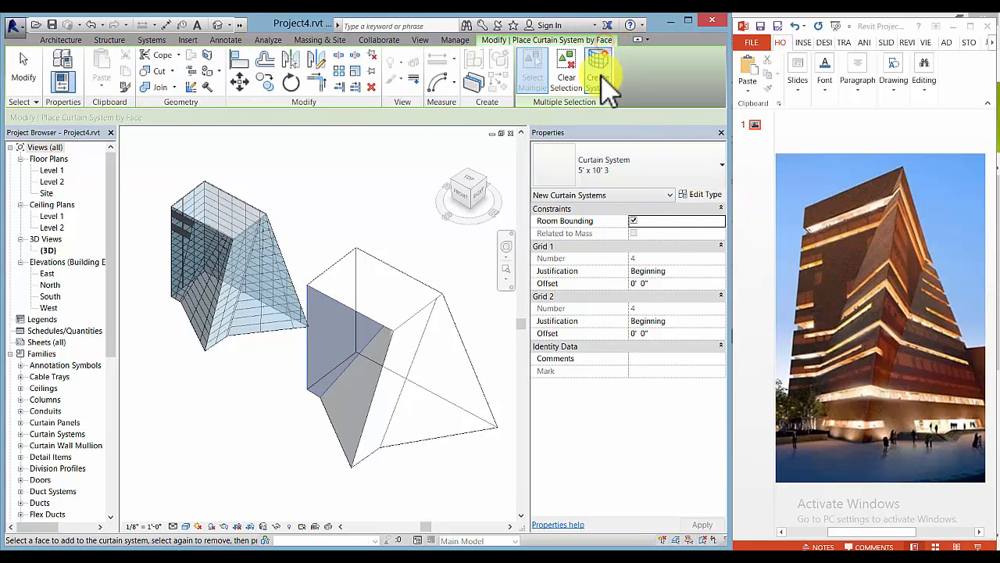
pyautogui.click(599, 82)
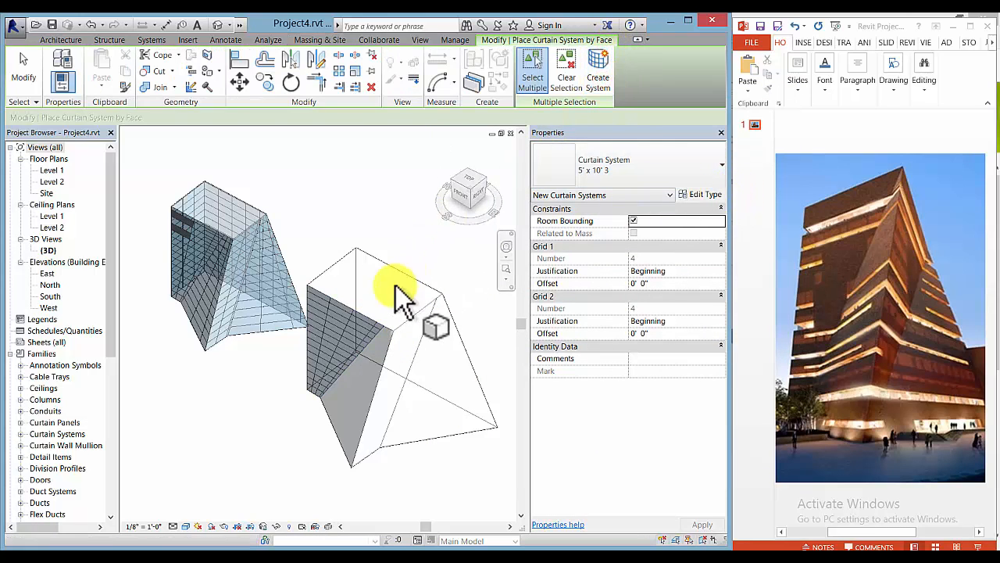
# - Create another 5' x 10' 3 curtain system on the adjoining lower triangular front face, and end the command
pyautogui.click(388, 332)
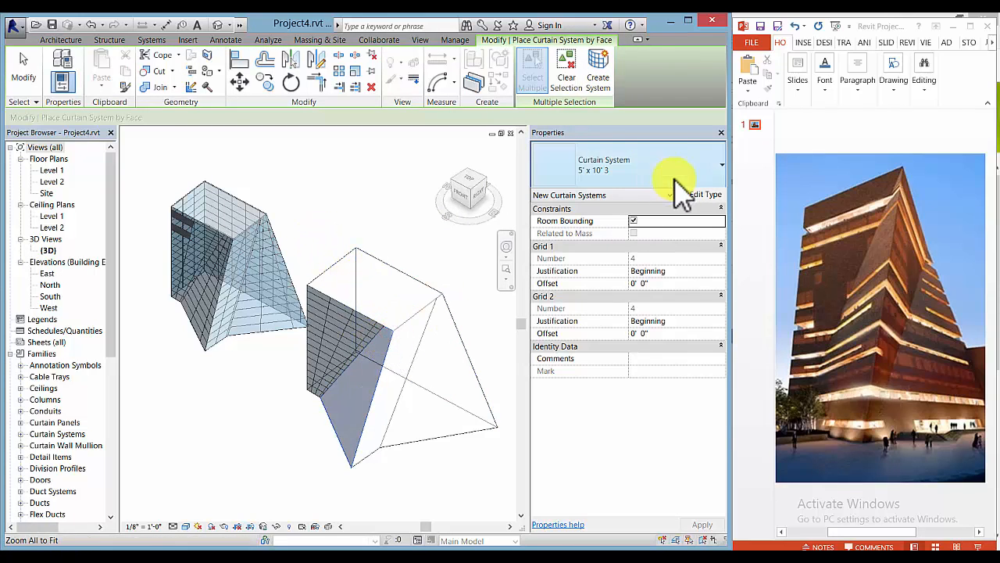
pyautogui.click(600, 85)
pyautogui.click(342, 409)
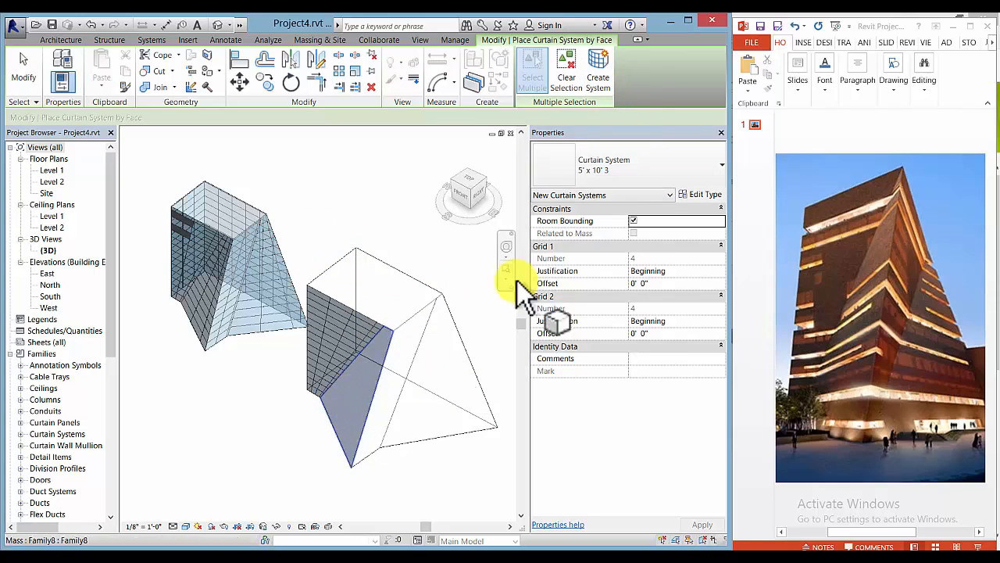
pyautogui.click(602, 78)
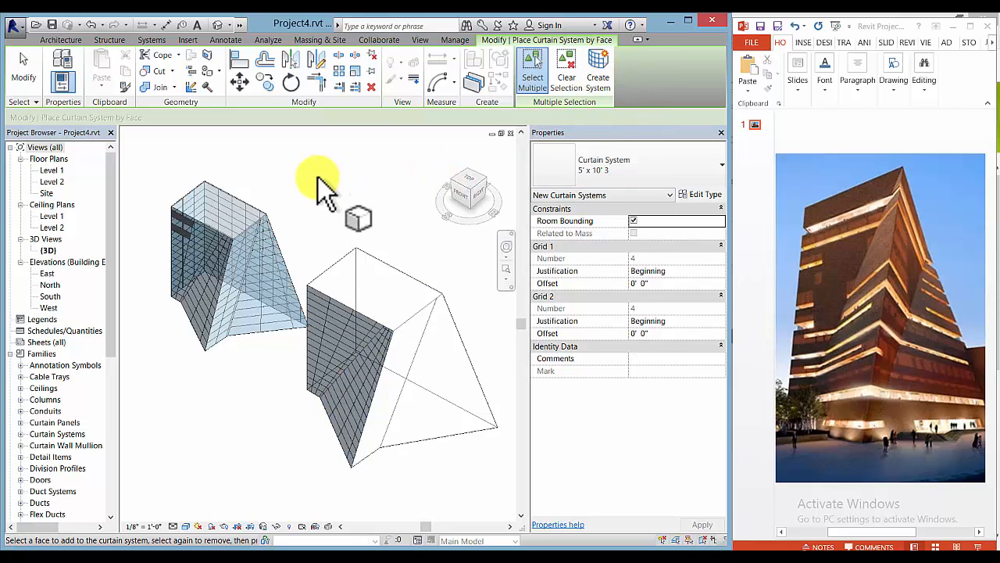
pyautogui.click(347, 184)
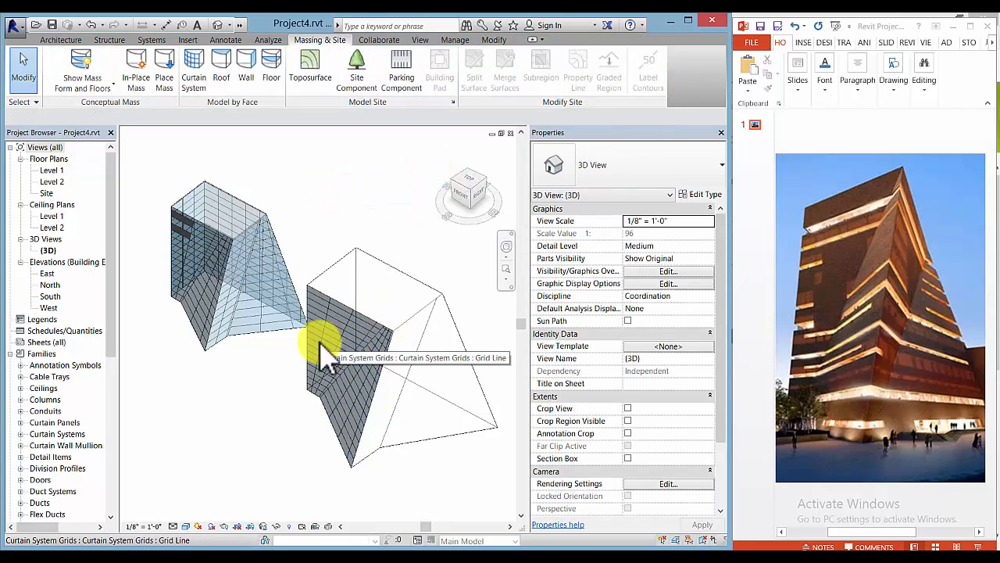
# - On the first tower's front face, change the glazed panel beside the upper solid strip to the System Panel type Solid
pyautogui.keyDown('shift'); pyautogui.moveTo(328, 360); pyautogui.dragTo(297, 250, button='middle'); pyautogui.keyUp('shift')
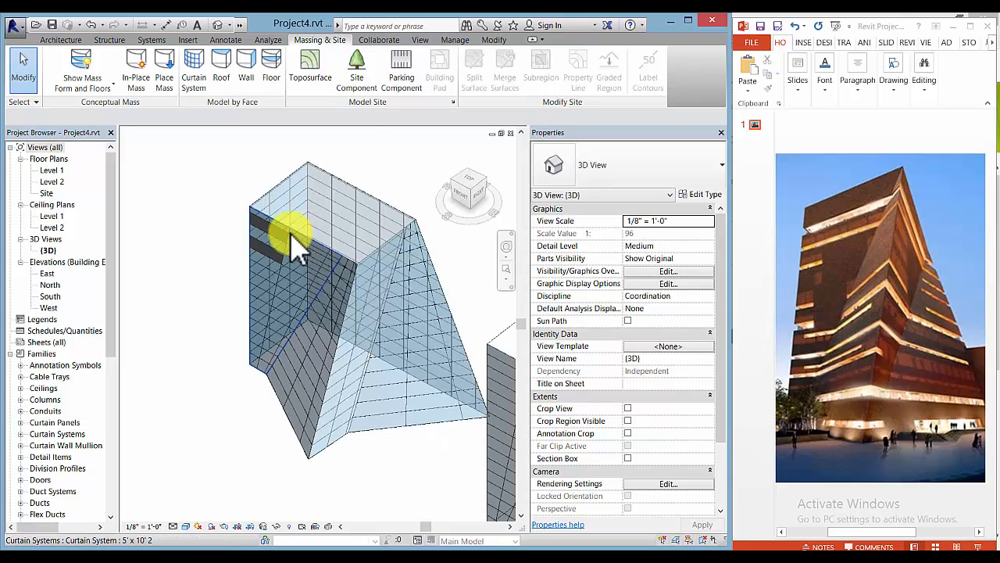
pyautogui.scroll(2, 275, 261)
pyautogui.keyDown('shift'); pyautogui.moveTo(344, 330); pyautogui.dragTo(308, 286, button='middle'); pyautogui.keyUp('shift')
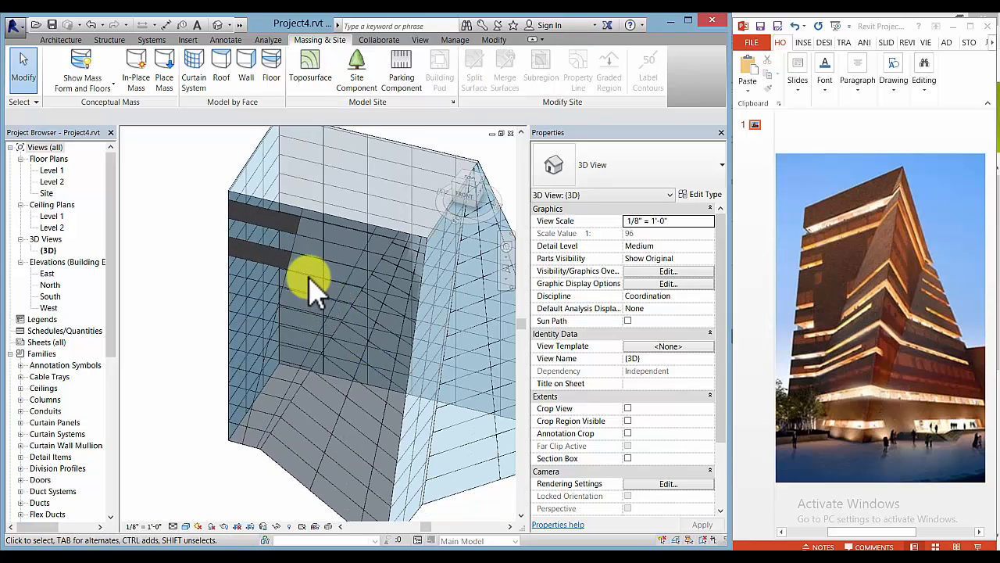
pyautogui.moveTo(301, 223)
pyautogui.keyDown('shift'); pyautogui.mouseDown(button='middle')
pyautogui.moveTo(335, 223)
pyautogui.moveTo(303, 218)
pyautogui.mouseUp(button='middle'); pyautogui.keyUp('shift')
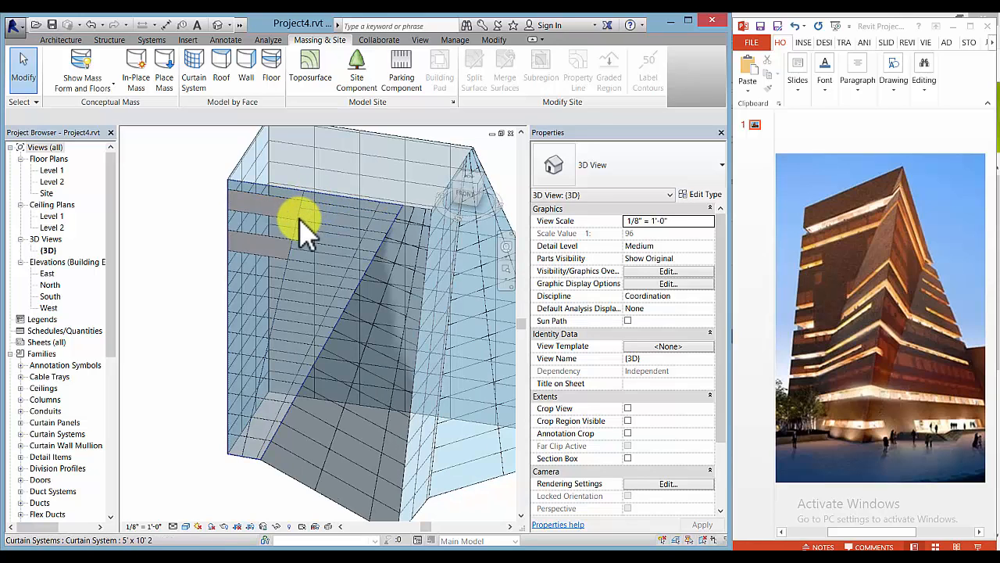
pyautogui.click(307, 219)
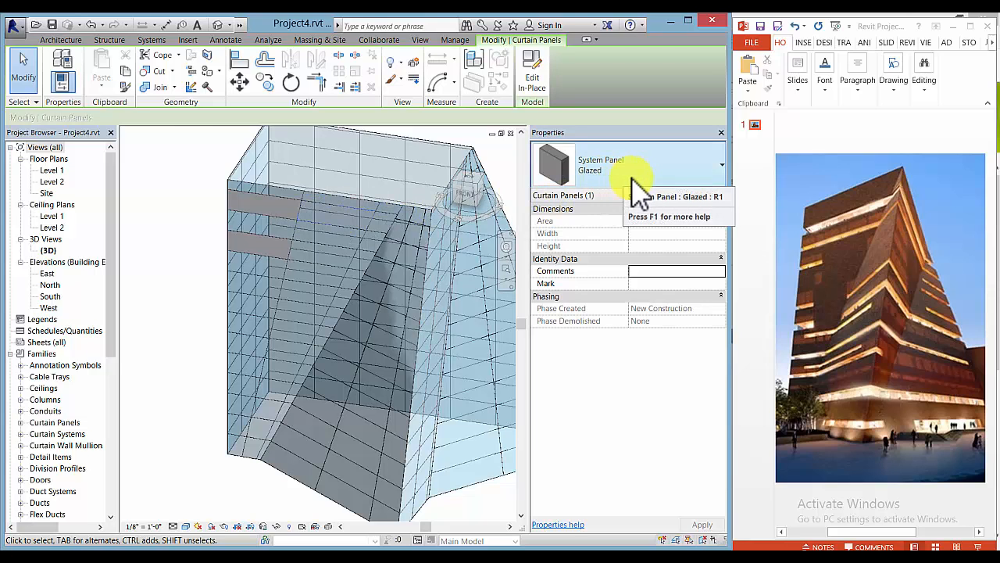
pyautogui.click(685, 170)
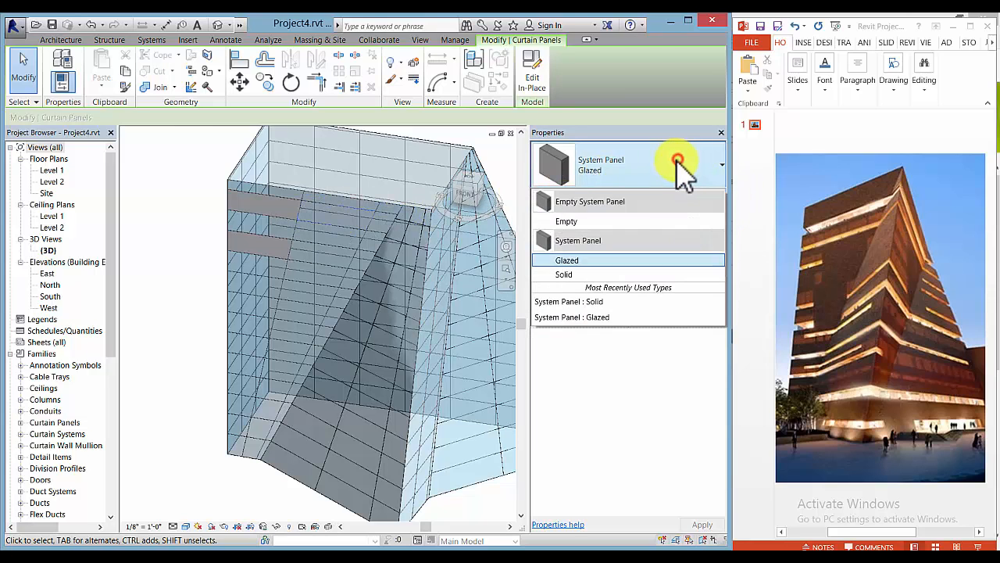
pyautogui.click(568, 275)
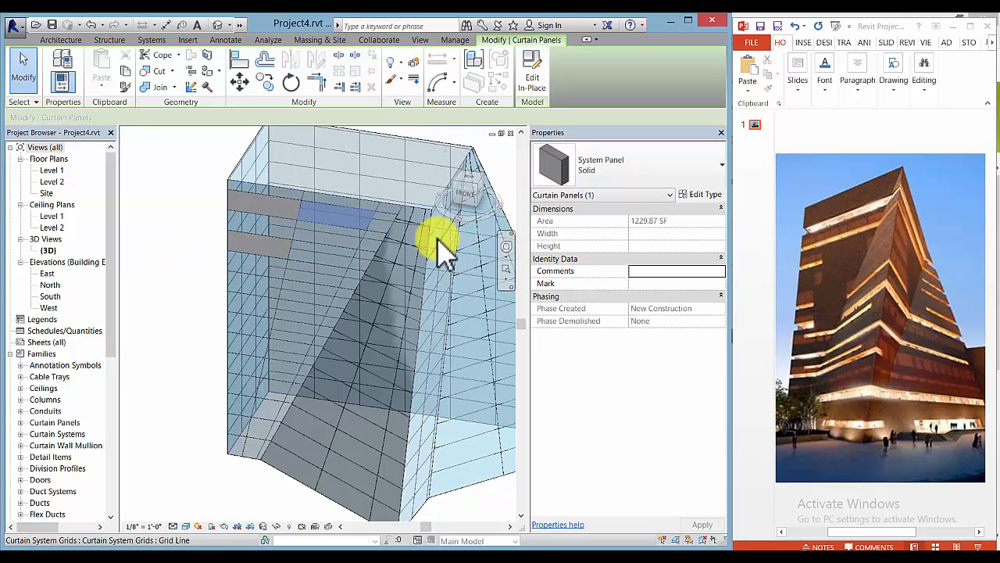
# - Duplicate the selected panel's Solid type under the name Solid brown
pyautogui.click(708, 195)
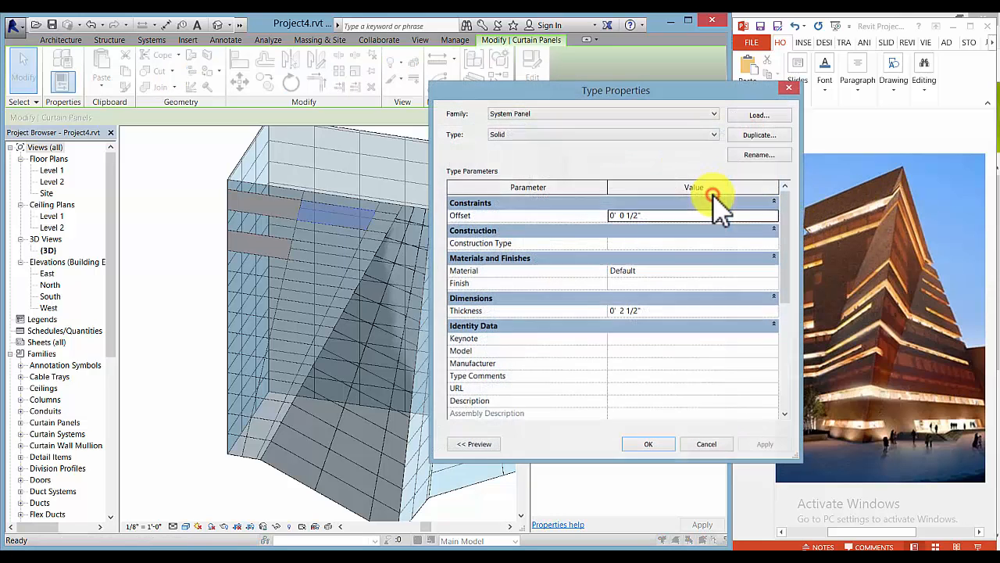
pyautogui.click(757, 135)
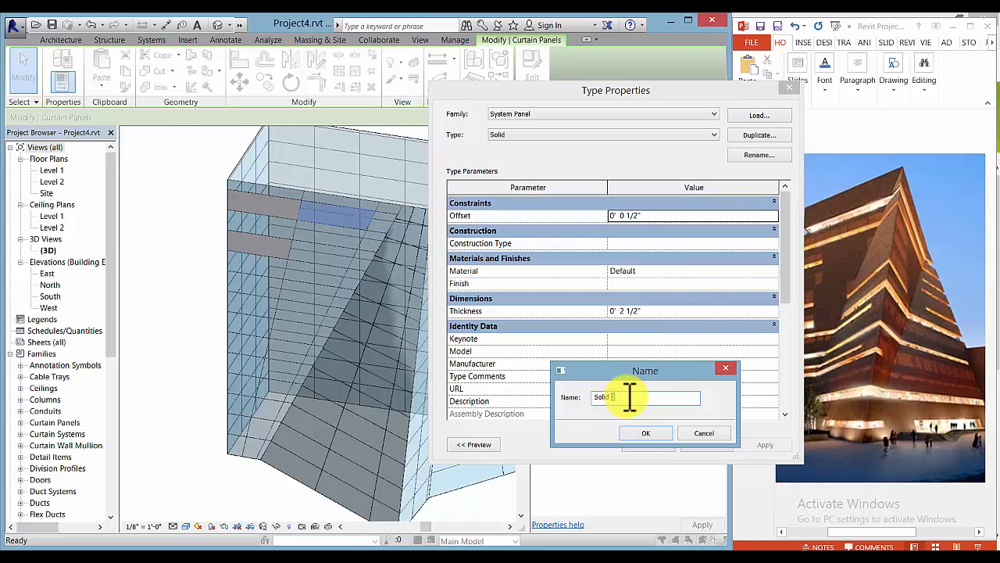
pyautogui.write('Solid brown')
pyautogui.press('Return')
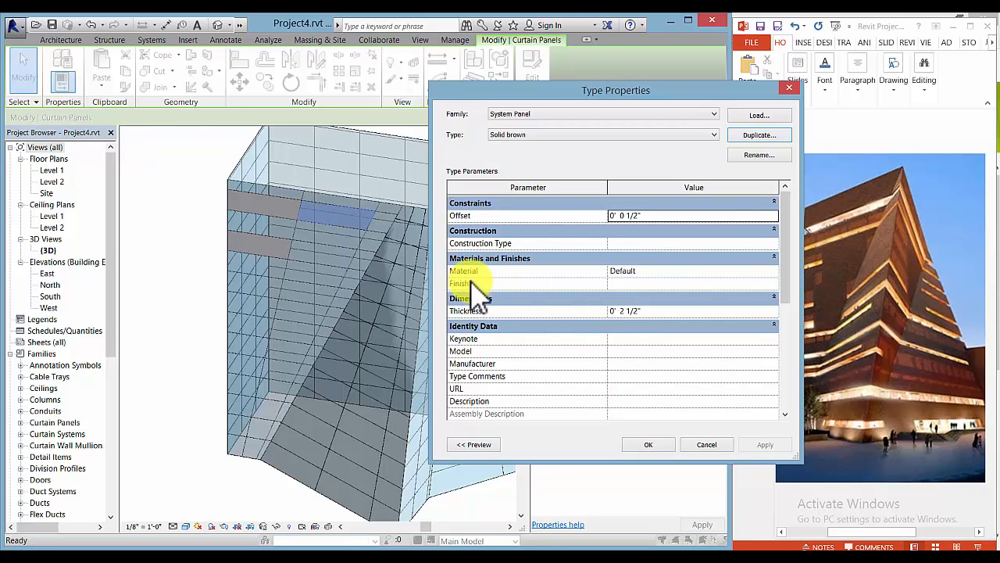
# - For the Solid brown type's material, duplicate the Default material and name the copy Curtain Panel Brown
pyautogui.moveTo(682, 88); pyautogui.dragTo(738, 78)
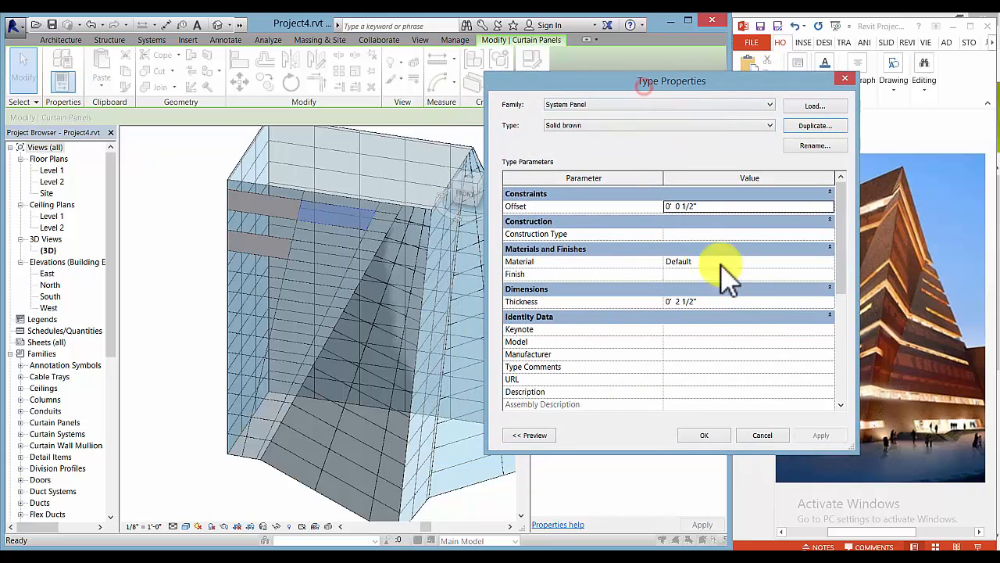
pyautogui.click(830, 262)
pyautogui.click(830, 262)
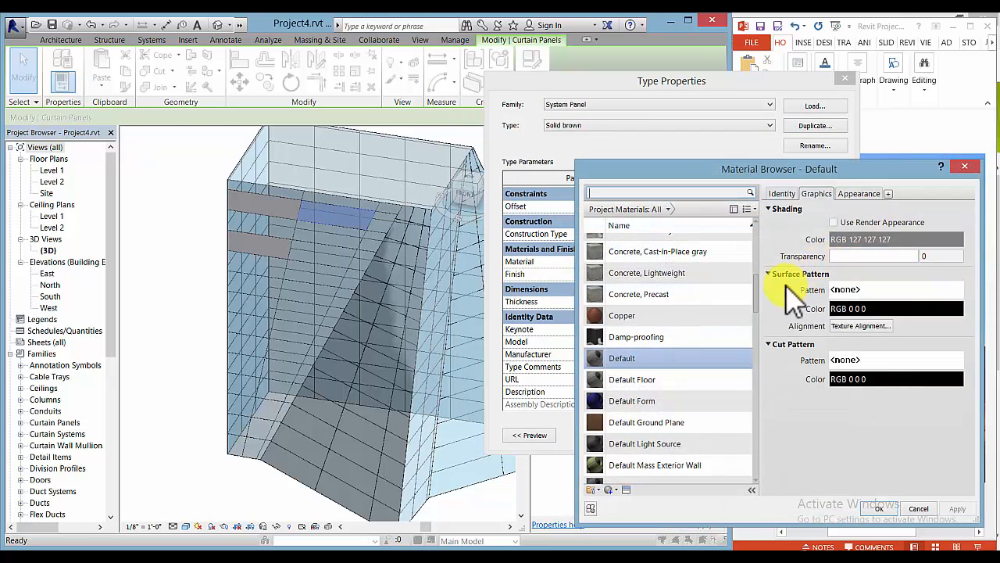
pyautogui.moveTo(755, 288); pyautogui.dragTo(748, 361)
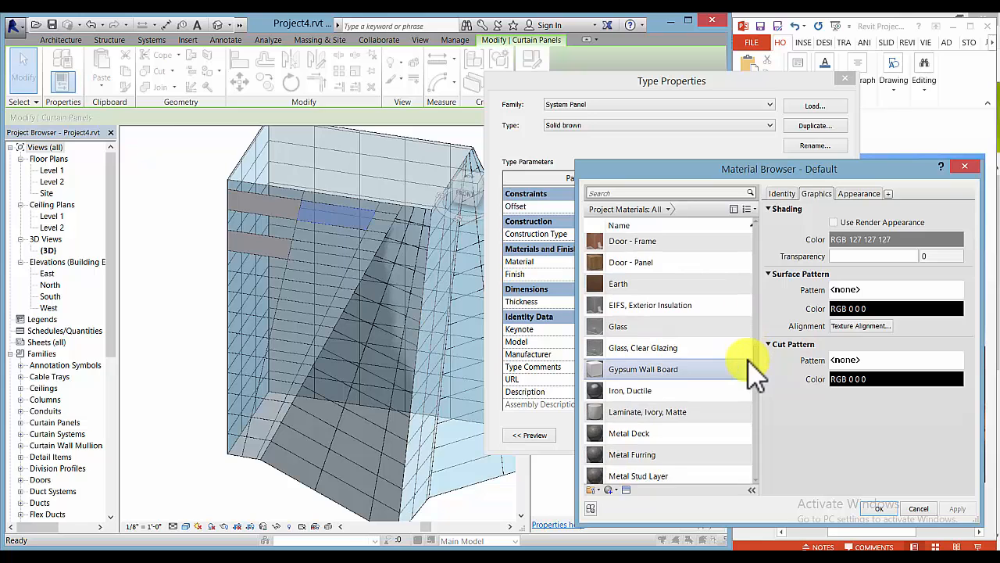
pyautogui.moveTo(749, 360); pyautogui.dragTo(727, 316)
pyautogui.click(658, 341)
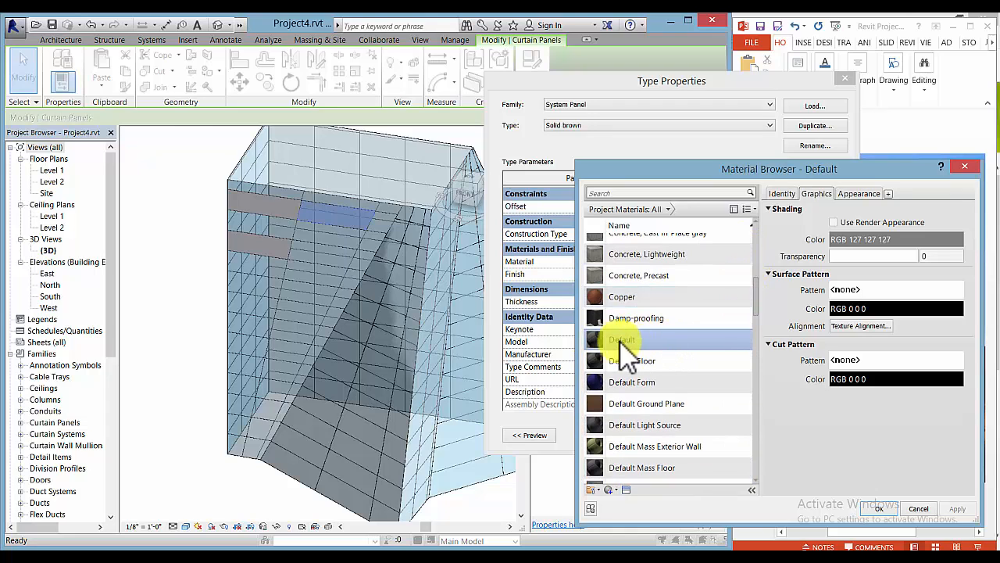
pyautogui.rightClick(664, 341)
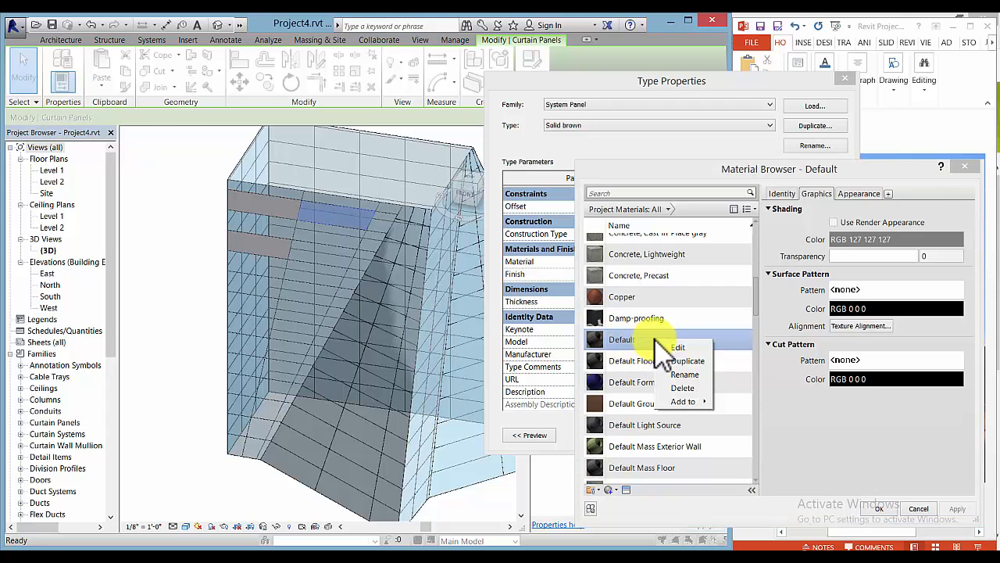
pyautogui.click(688, 361)
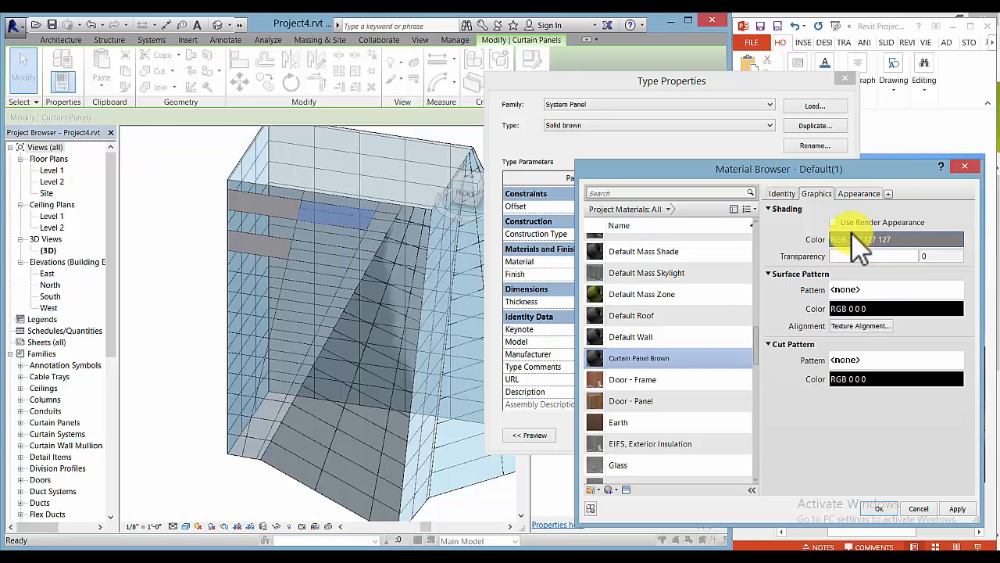
# - Start changing the shading colour of the Curtain Panel Brown material, picking the basic brown swatch and lightening it to RGB 181-090-000
pyautogui.moveTo(901, 174); pyautogui.dragTo(731, 159)
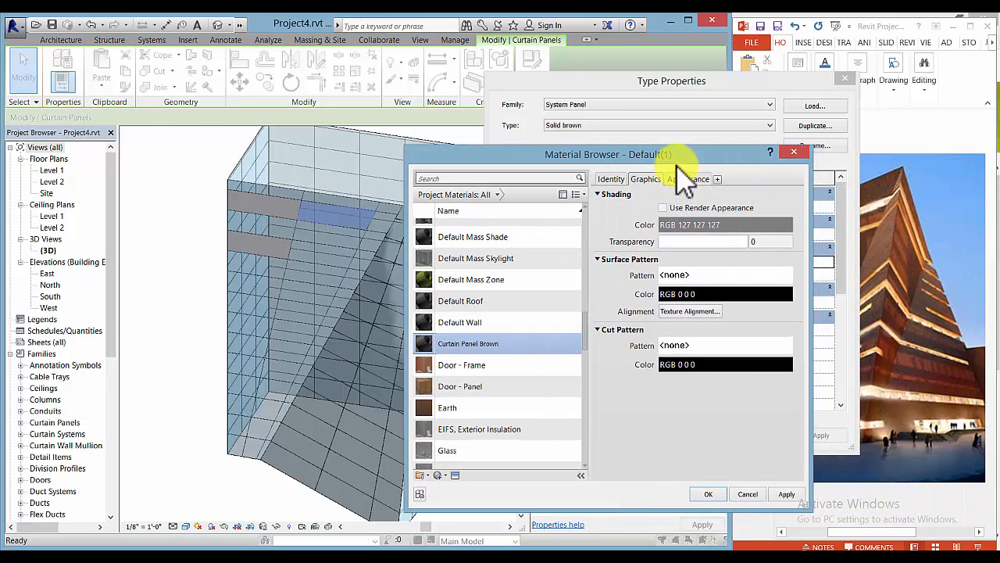
pyautogui.moveTo(675, 160); pyautogui.dragTo(826, 155)
pyautogui.click(669, 339)
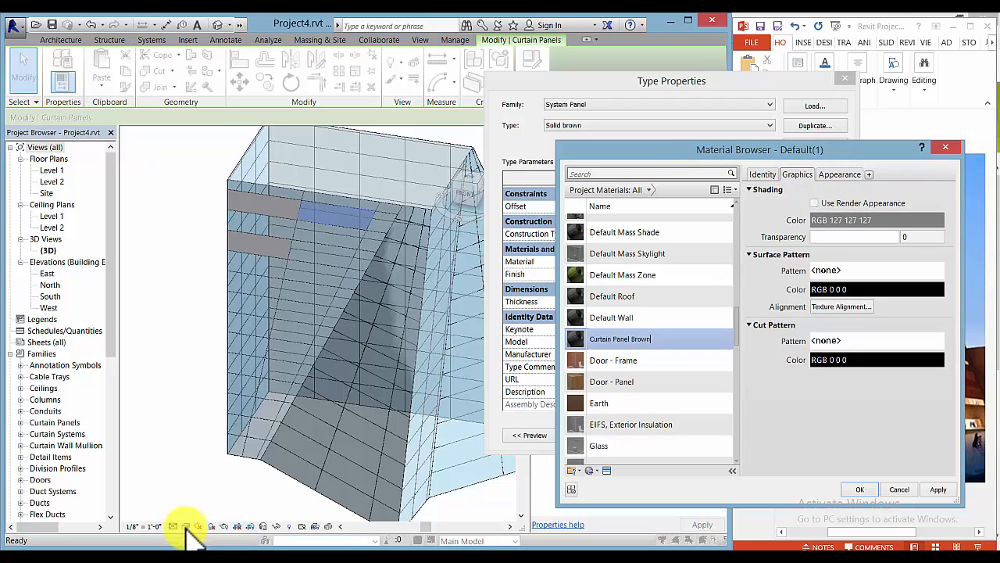
pyautogui.click(890, 220)
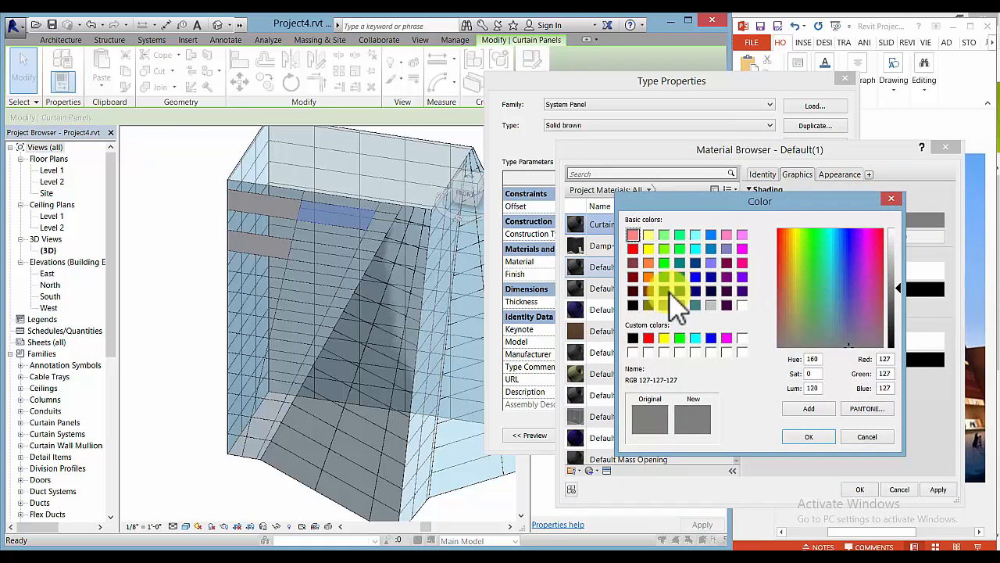
pyautogui.click(647, 292)
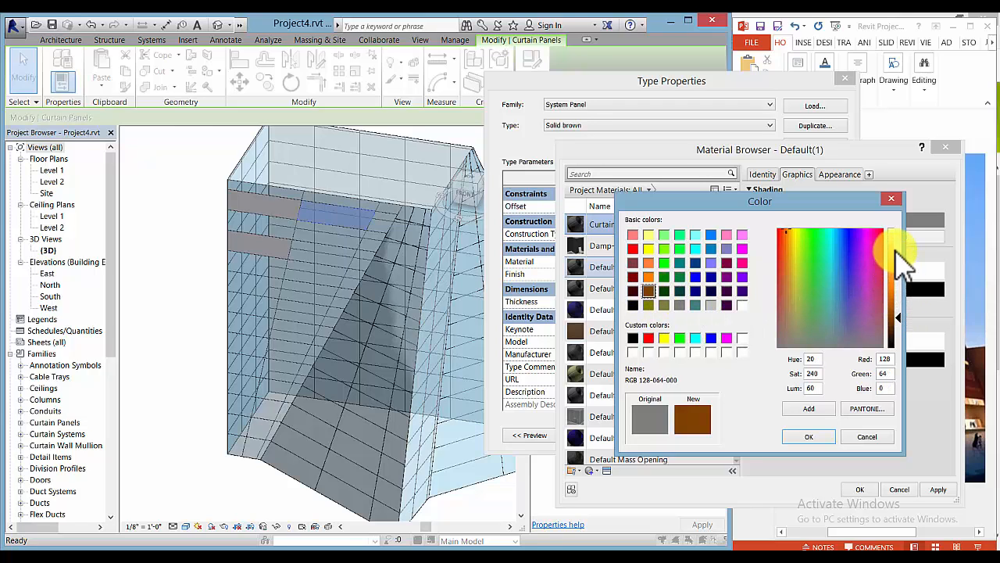
pyautogui.click(899, 299)
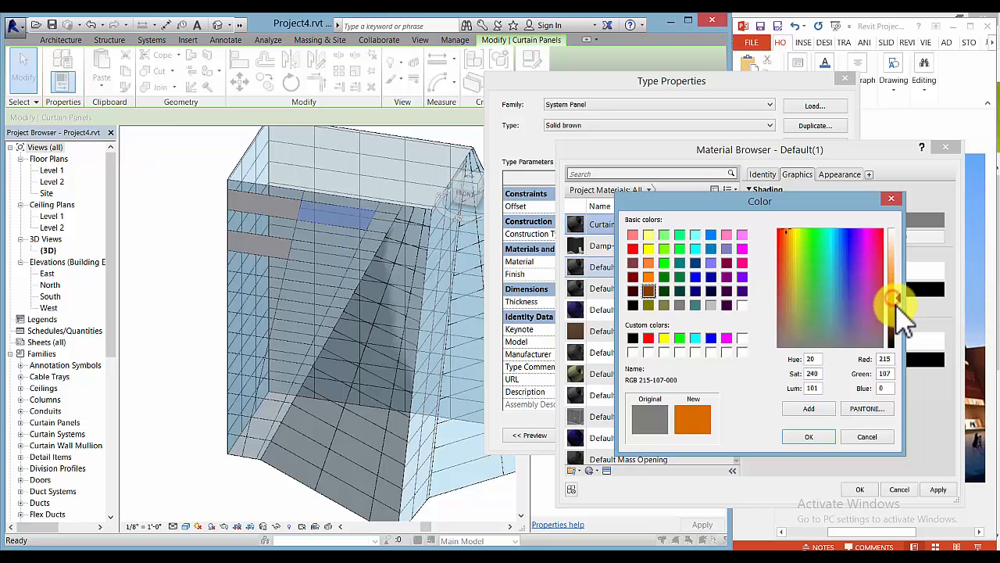
pyautogui.click(897, 304)
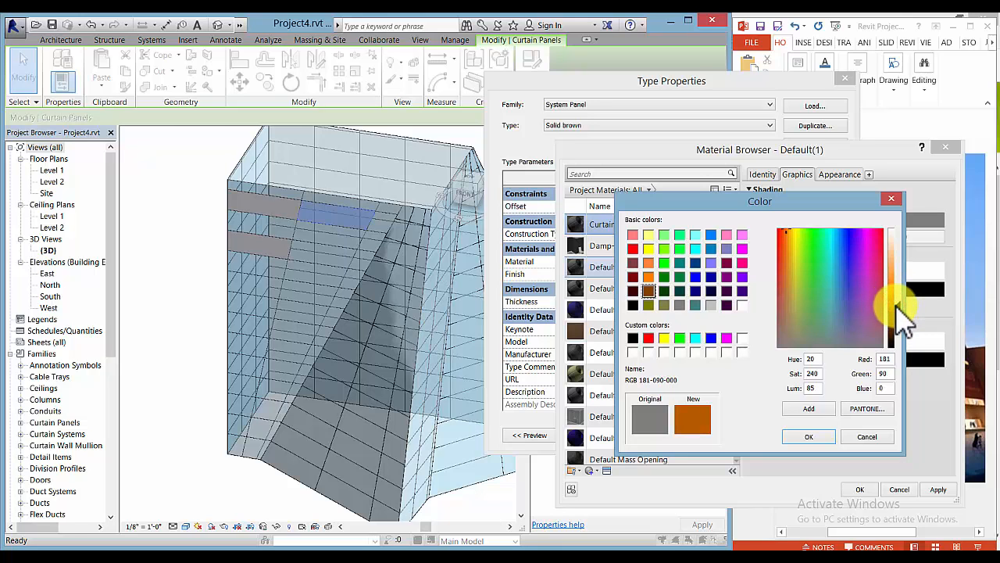
pyautogui.click(867, 409)
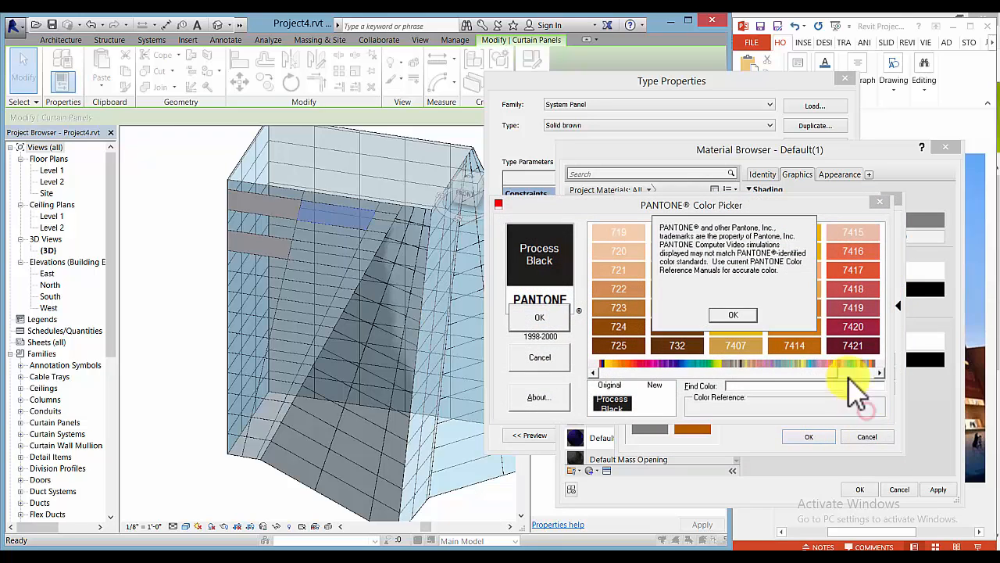
pyautogui.click(733, 314)
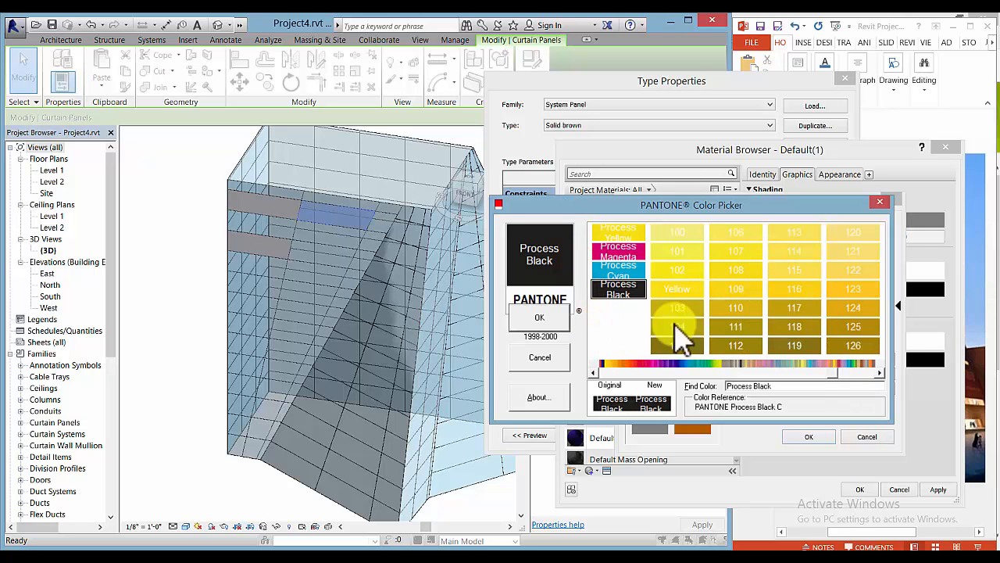
pyautogui.click(879, 203)
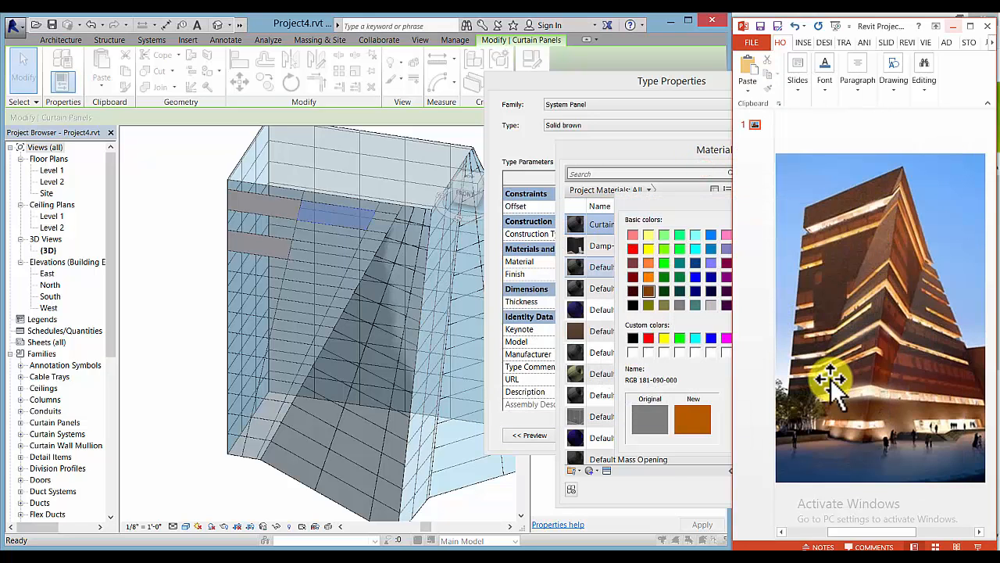
pyautogui.click(719, 382)
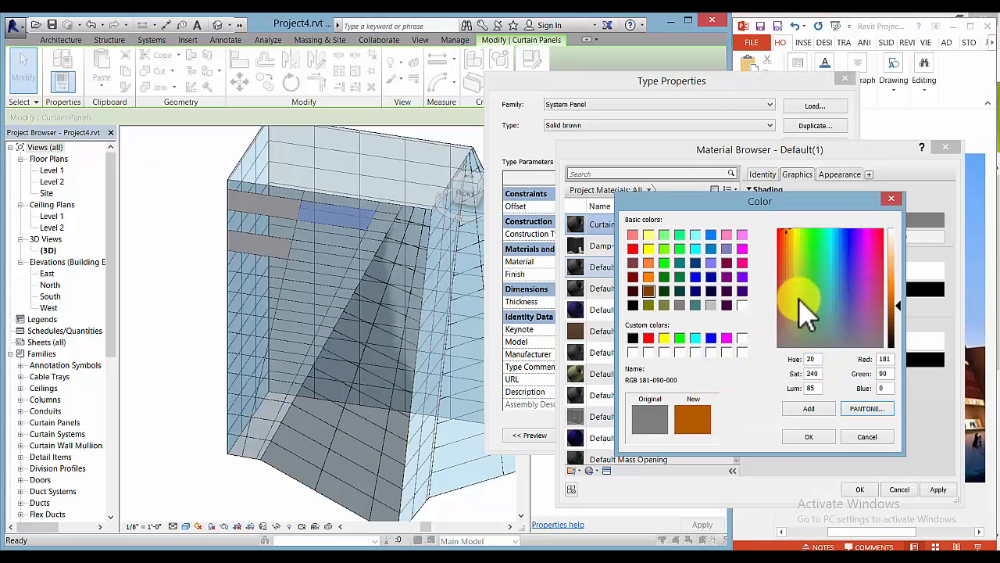
# - Tone the shading colour to a muted brown, RGB 162-112-51, and accept it for the Curtain Panel Brown material
pyautogui.moveTo(799, 297)
pyautogui.mouseDown()
pyautogui.moveTo(867, 313)
pyautogui.moveTo(827, 334)
pyautogui.moveTo(787, 328)
pyautogui.moveTo(790, 303)
pyautogui.mouseUp()
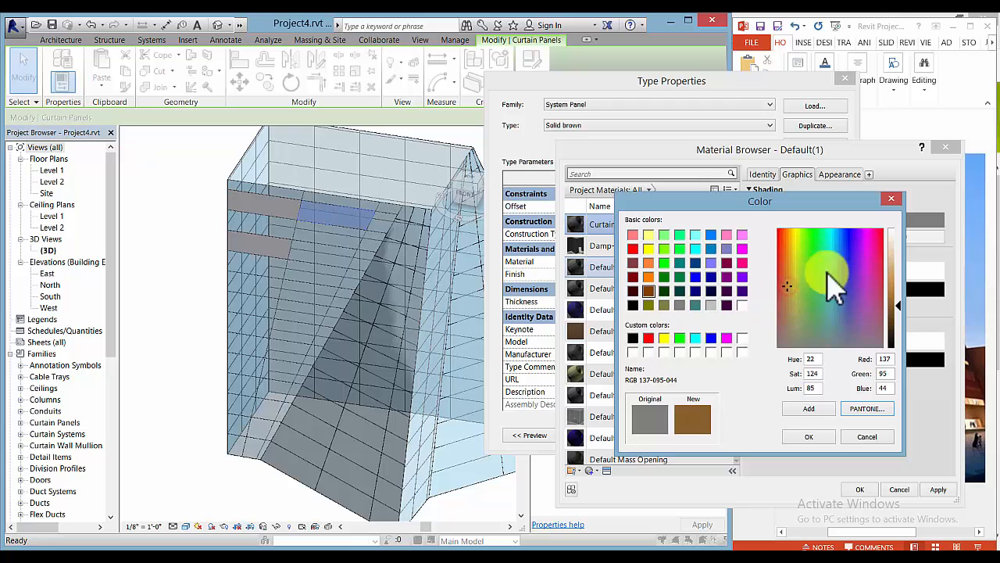
pyautogui.moveTo(897, 295)
pyautogui.mouseDown()
pyautogui.moveTo(897, 279)
pyautogui.moveTo(897, 297)
pyautogui.mouseUp()
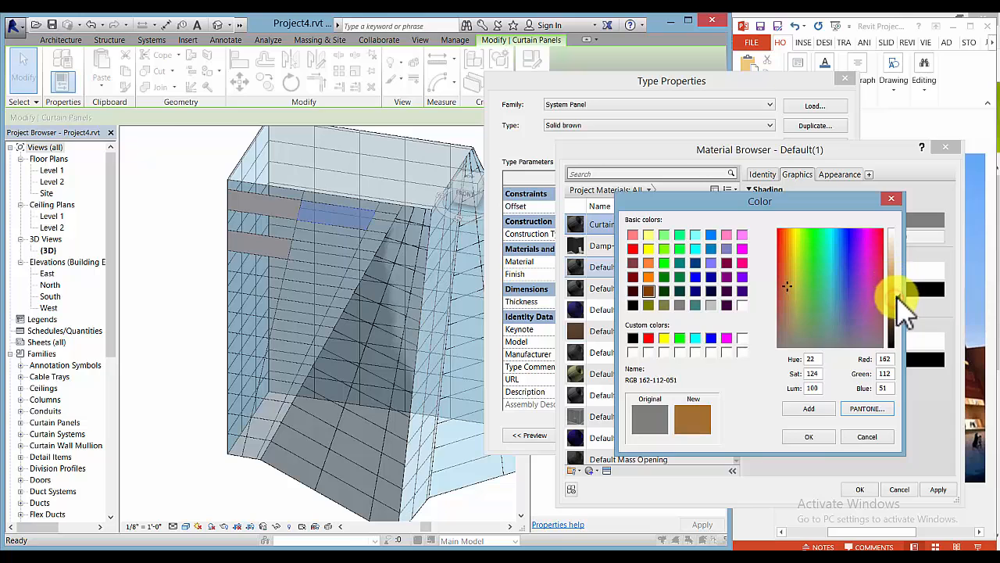
pyautogui.click(815, 442)
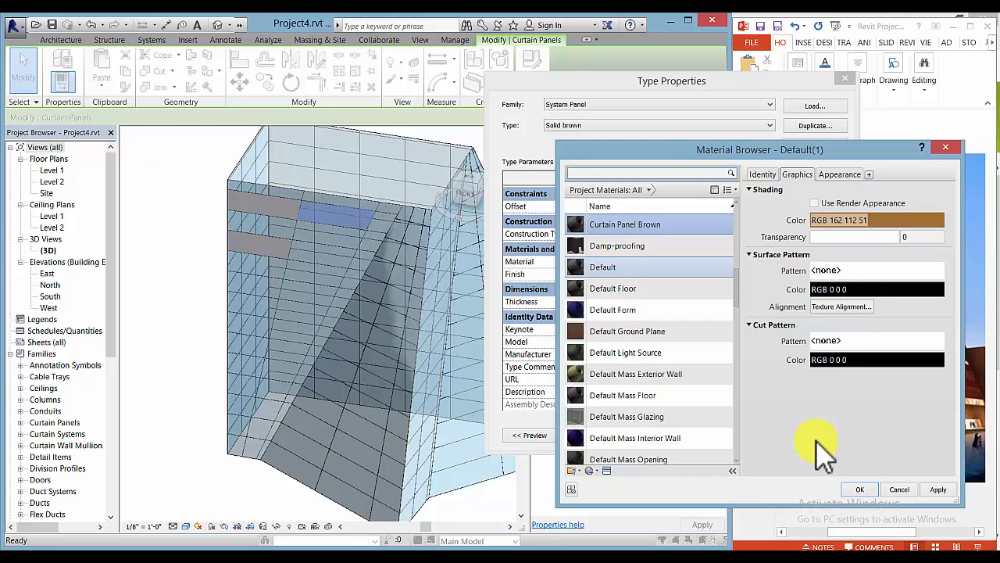
# - Replace the Curtain Panel Brown material's appearance with the Dark Bronze asset from the Glass category of the Appearance Library, and close the Asset Browser
pyautogui.click(848, 174)
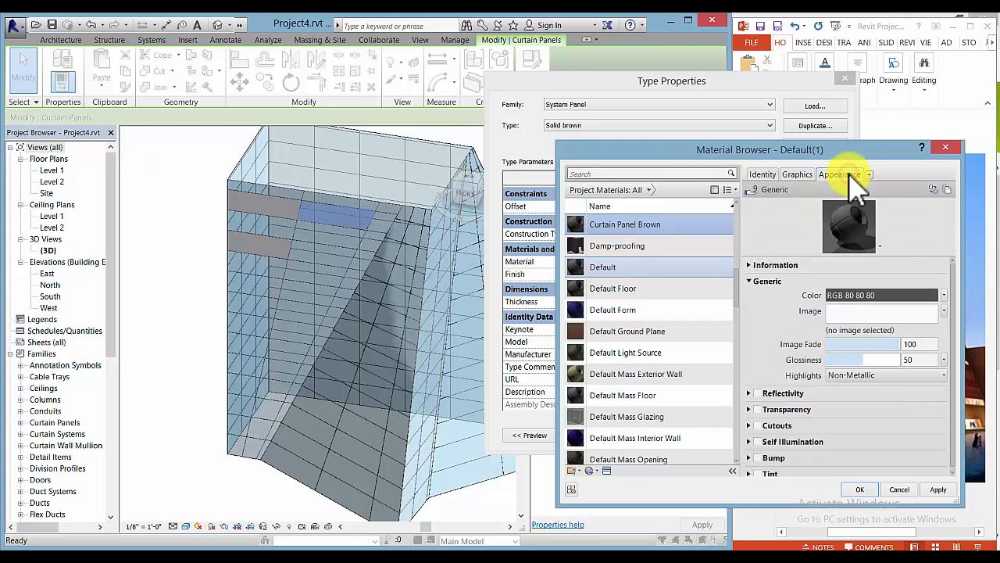
pyautogui.scroll(-1, 594, 453)
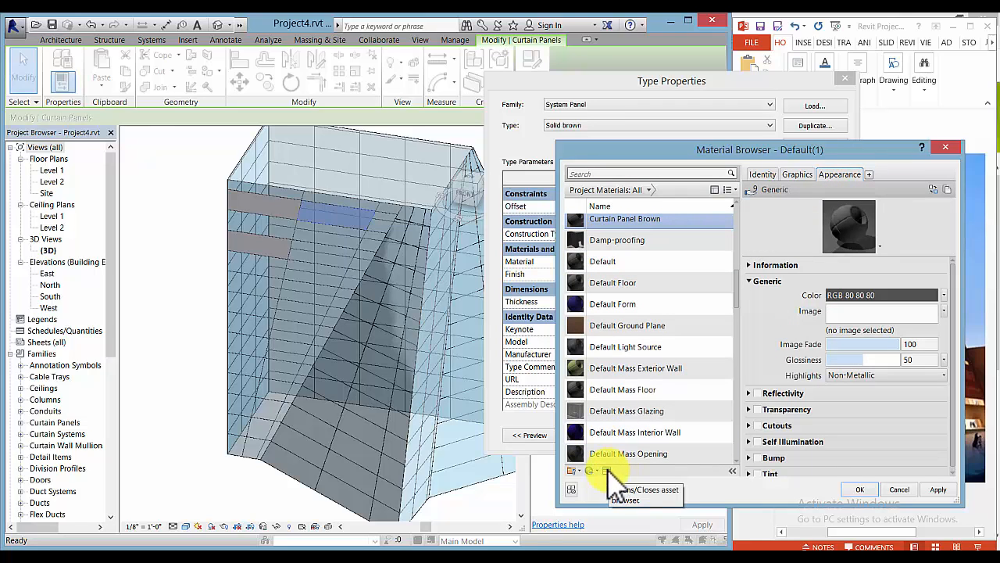
pyautogui.click(608, 470)
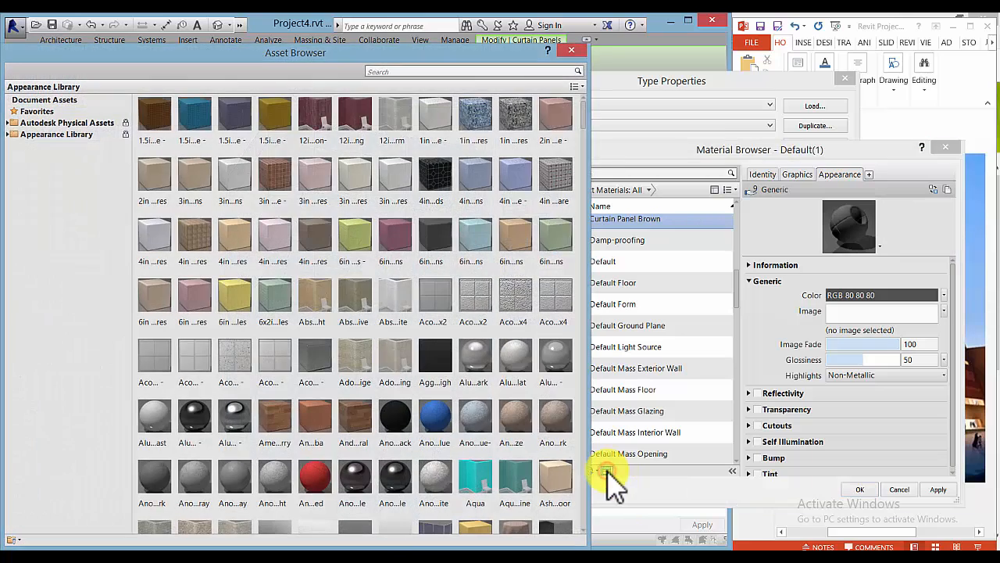
pyautogui.click(578, 86)
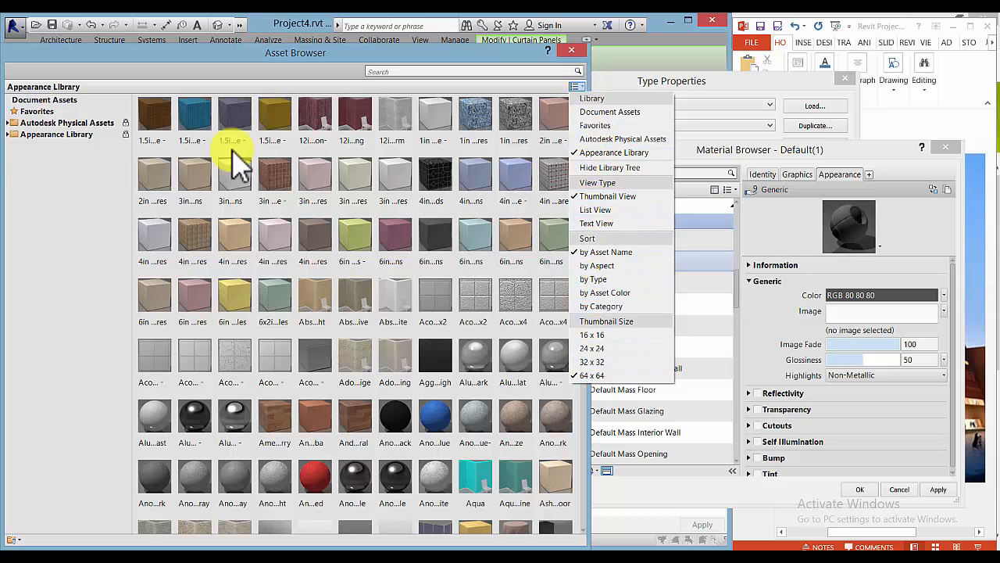
pyautogui.click(8, 135)
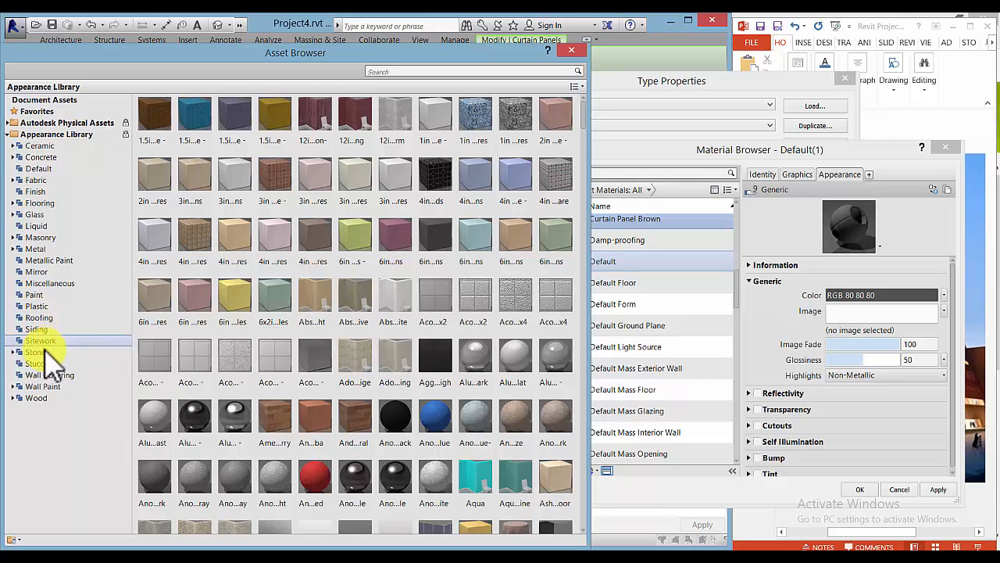
pyautogui.click(36, 214)
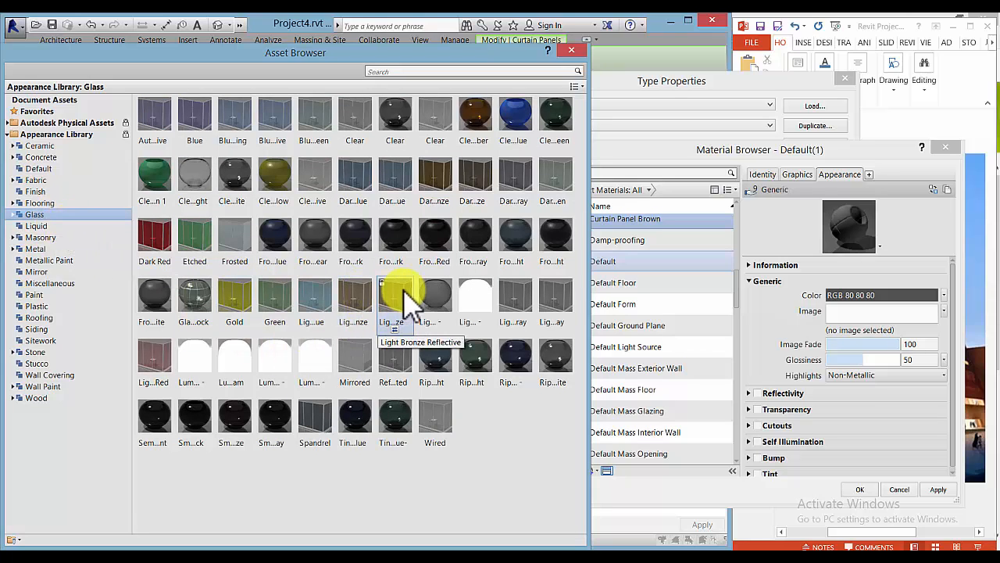
pyautogui.doubleClick(434, 182)
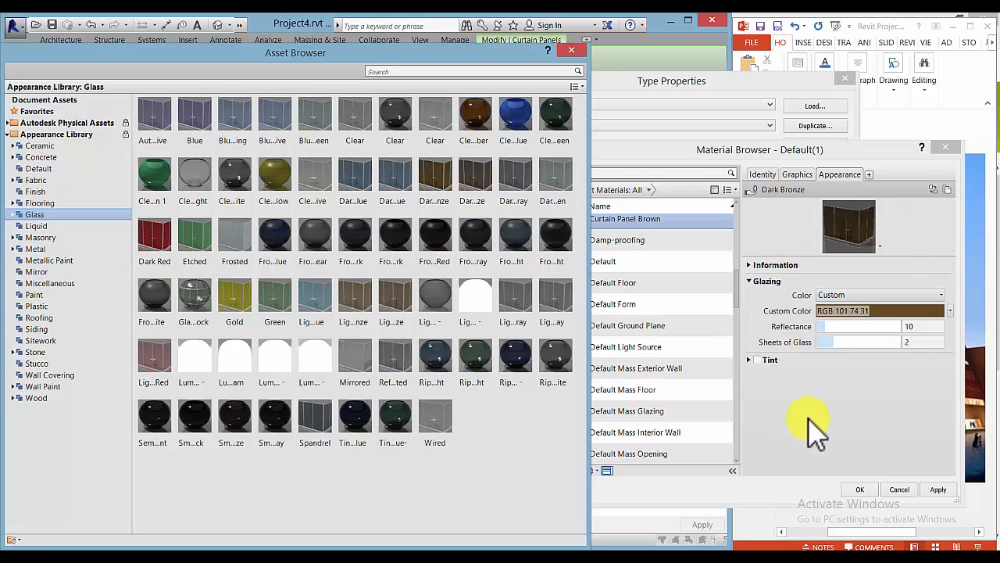
pyautogui.click(573, 49)
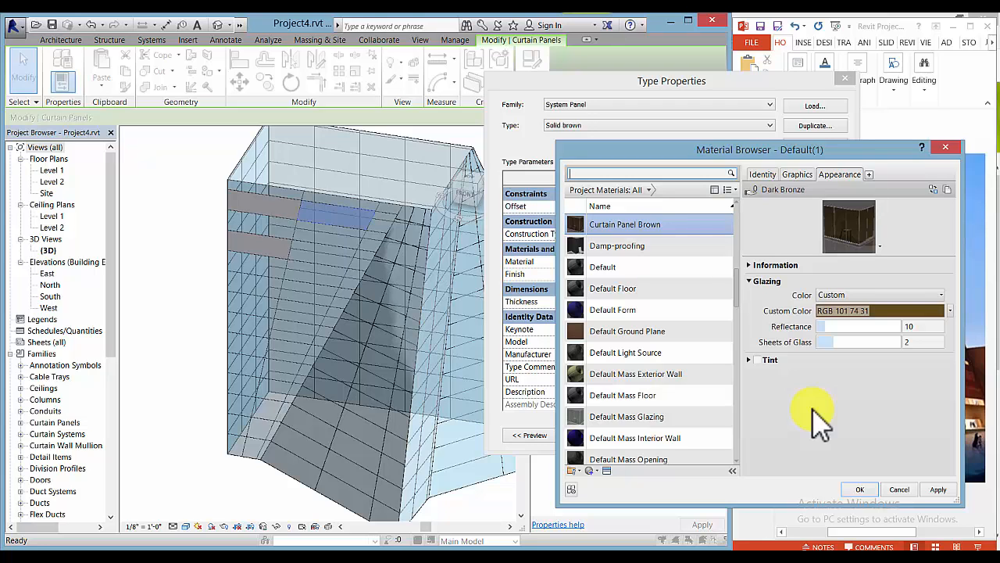
# - Assign Curtain Panel Brown as the Solid brown type's material, accept the type properties and deselect the panel
pyautogui.scroll(3, 746, 285)
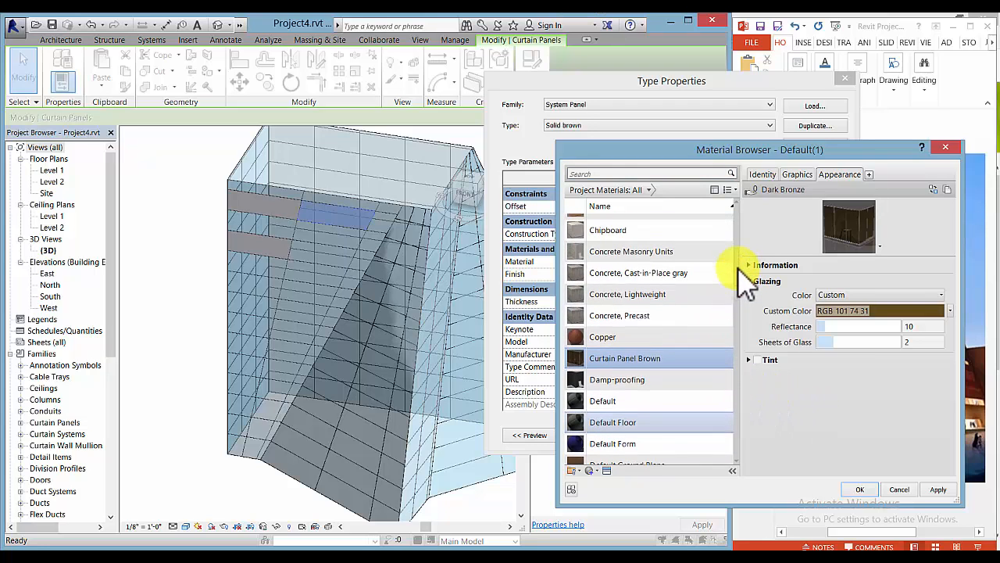
pyautogui.scroll(1, 746, 285)
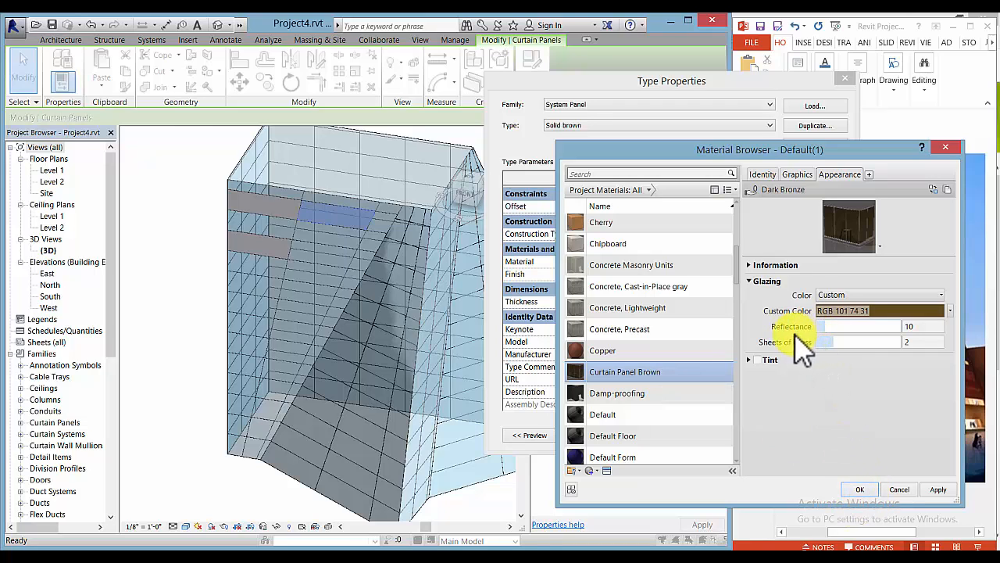
pyautogui.click(797, 174)
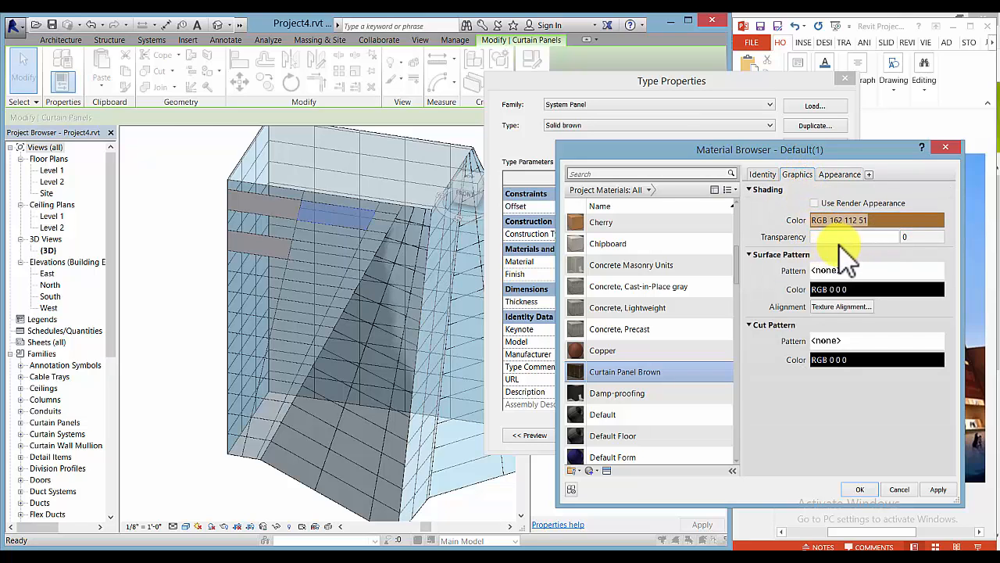
pyautogui.click(860, 489)
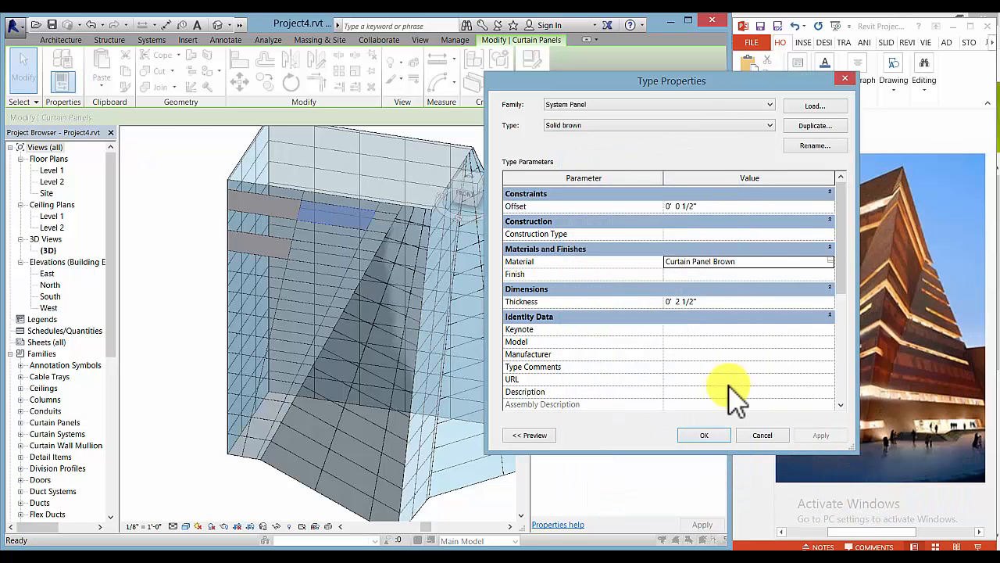
pyautogui.click(706, 435)
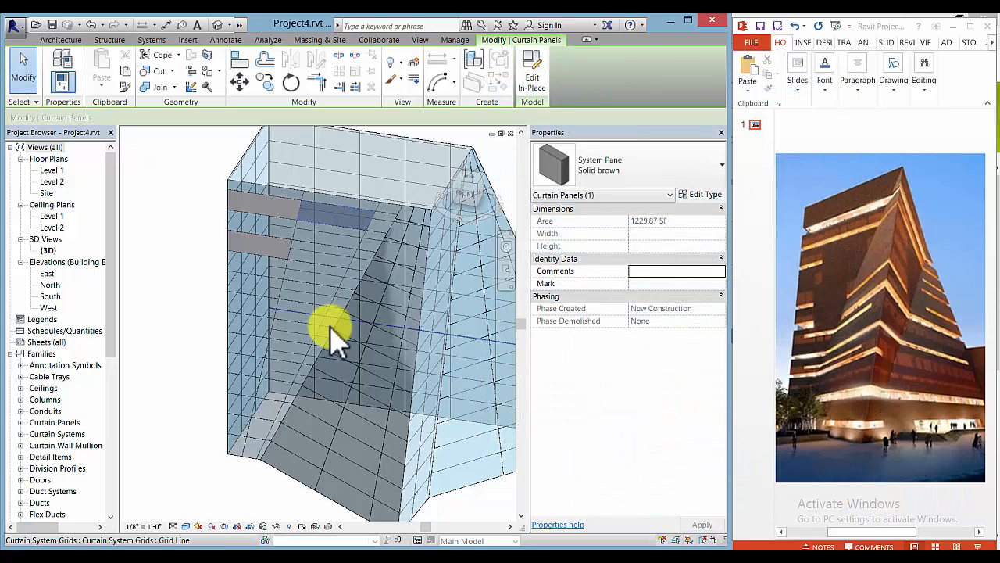
pyautogui.click(205, 334)
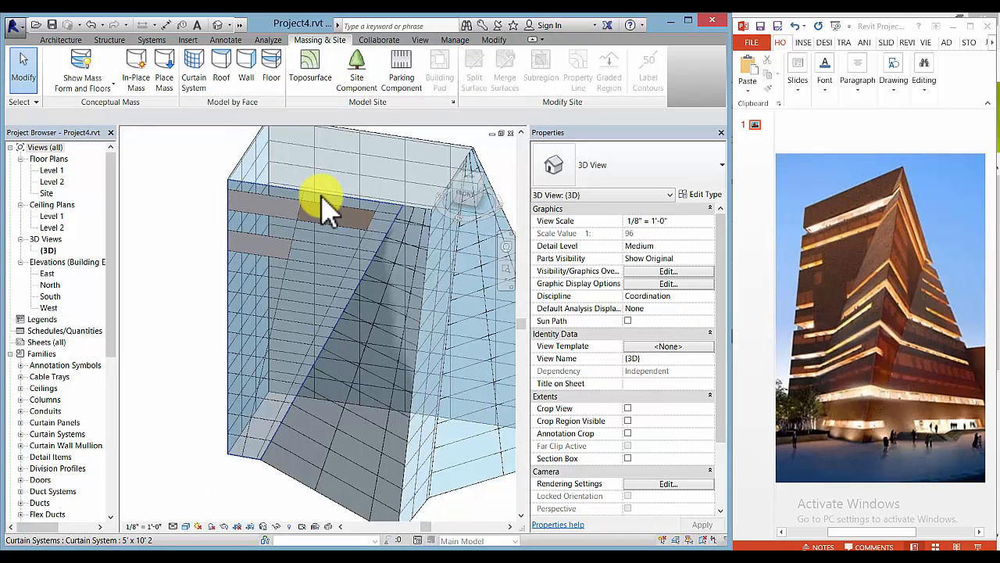
# - With Match Type, copy the brown panel's type onto the two thin panels along the top edge of the front face
pyautogui.scroll(3, 328, 209)
pyautogui.scroll(-4, 343, 249)
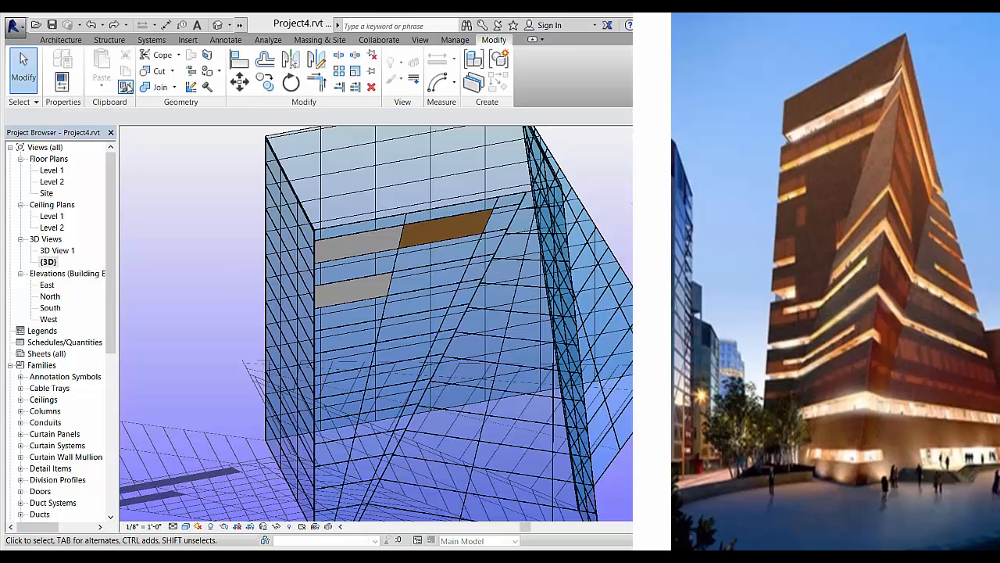
pyautogui.click(126, 86)
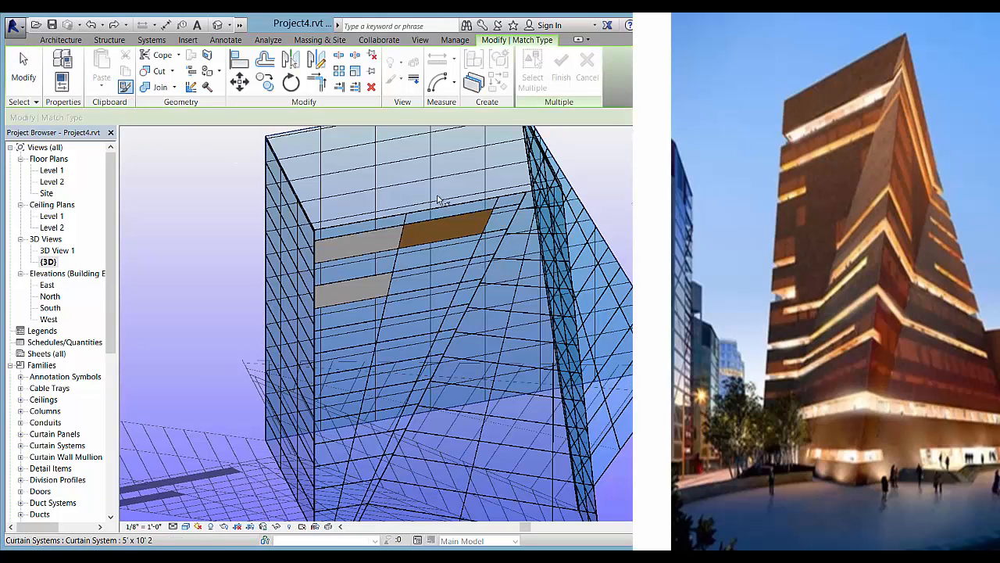
pyautogui.click(444, 240)
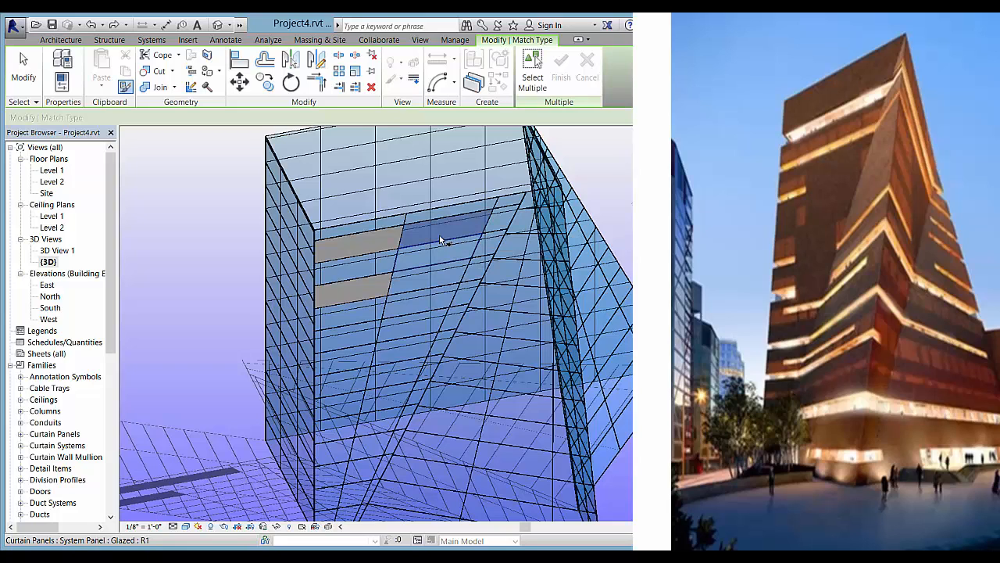
pyautogui.click(417, 225)
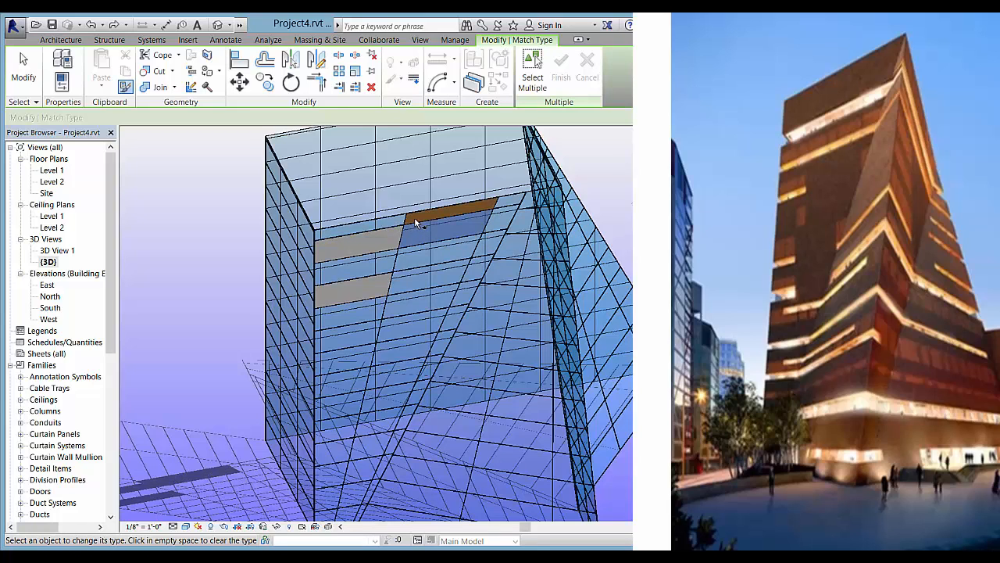
pyautogui.click(398, 229)
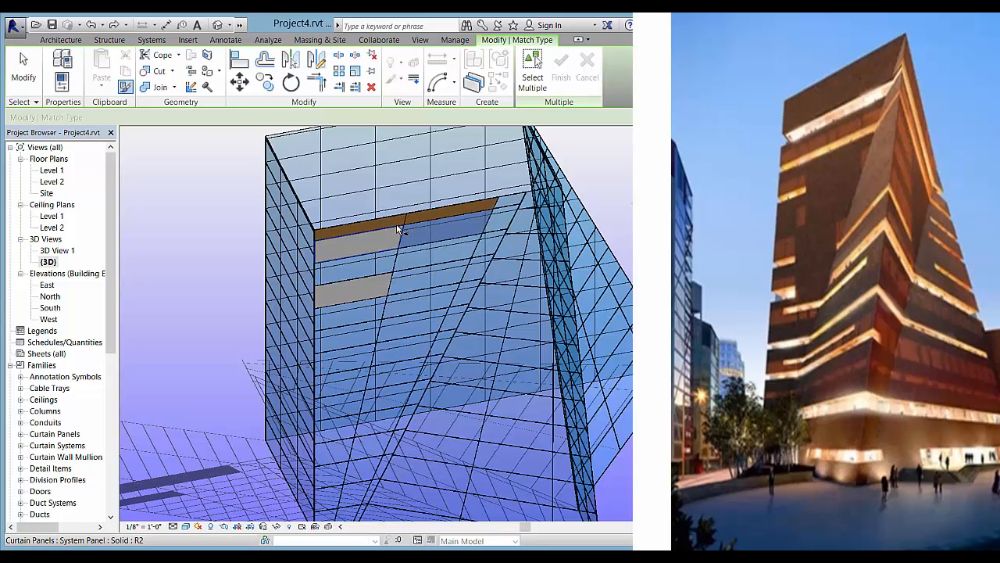
# - Match the brown type onto the panels of the two rows just below the lower grey solid panel, and end the command
pyautogui.click(397, 311)
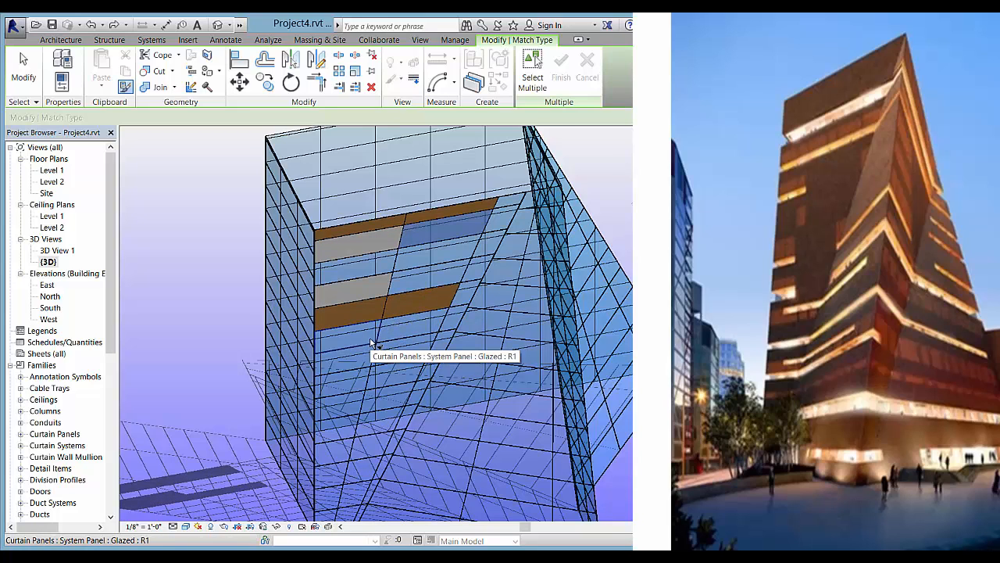
pyautogui.click(372, 344)
pyautogui.click(400, 336)
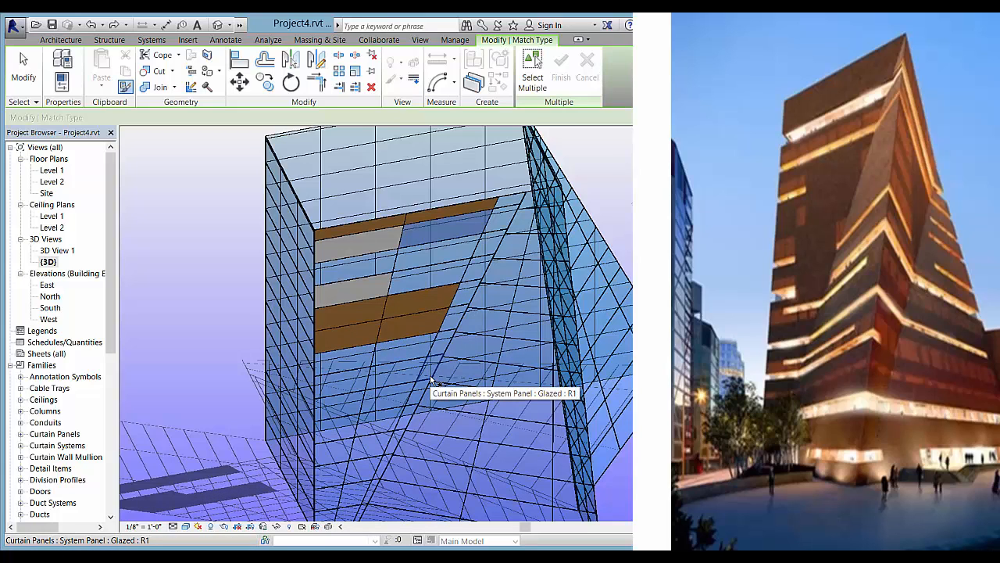
pyautogui.press('Escape')
pyautogui.press('Escape')
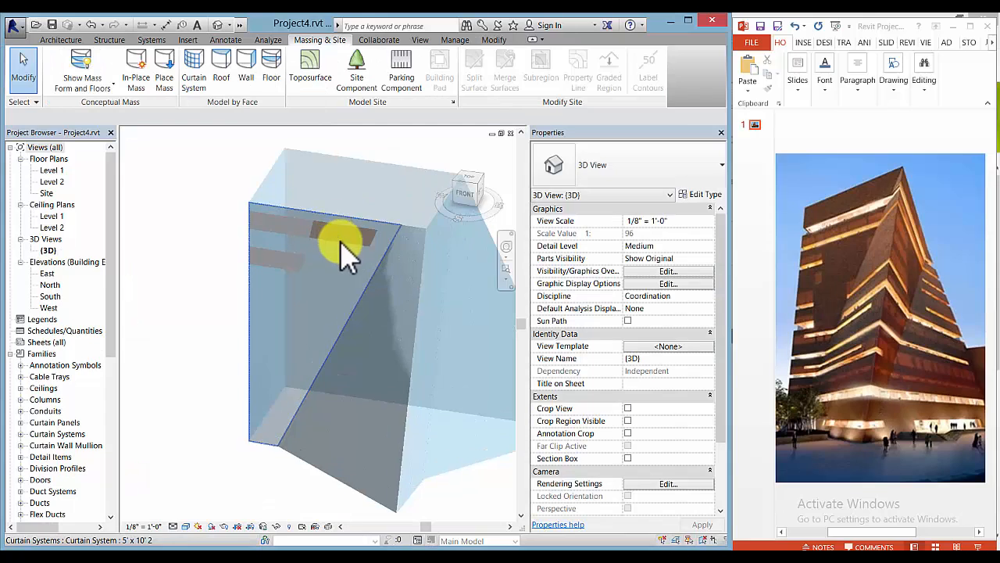
# - Place 2.5" x 5" rectangular mullions on all grid lines of the tower's front faces, including the slanted triangular one
pyautogui.moveTo(397, 425); pyautogui.dragTo(416, 482, button='middle')
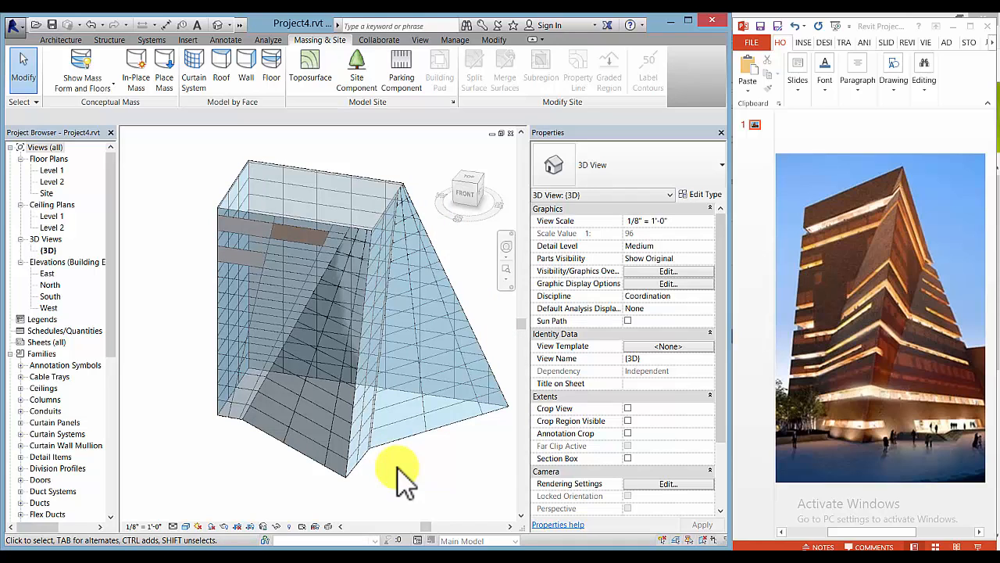
pyautogui.keyDown('shift'); pyautogui.moveTo(399, 477); pyautogui.dragTo(235, 496, button='middle'); pyautogui.keyUp('shift')
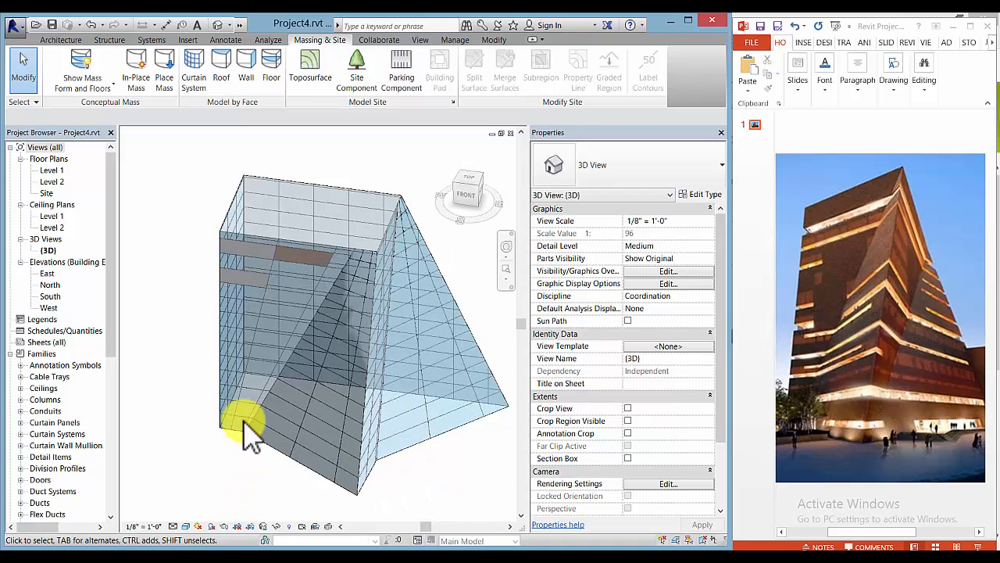
pyautogui.scroll(3, 204, 266)
pyautogui.moveTo(208, 273); pyautogui.dragTo(140, 223, button='middle')
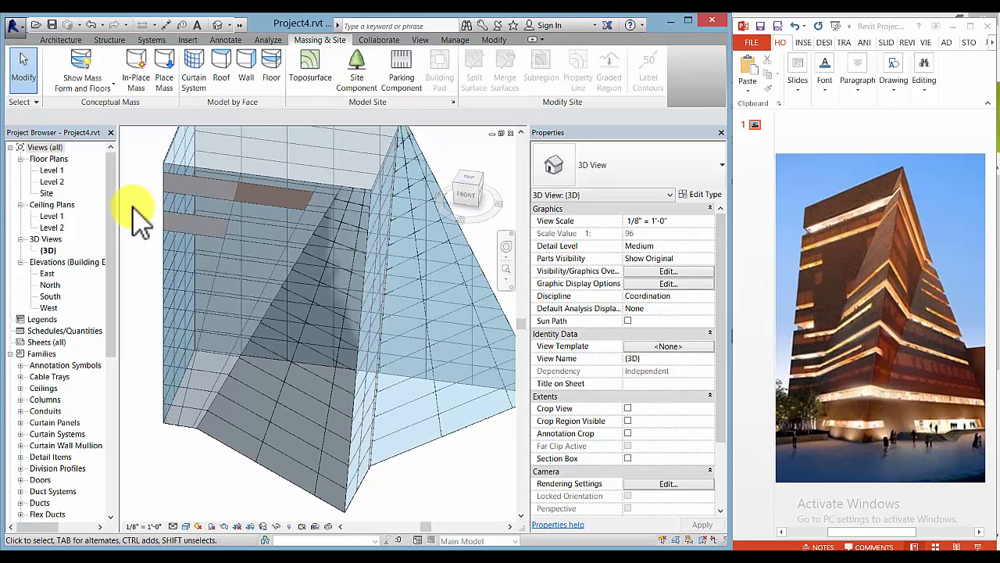
pyautogui.click(64, 40)
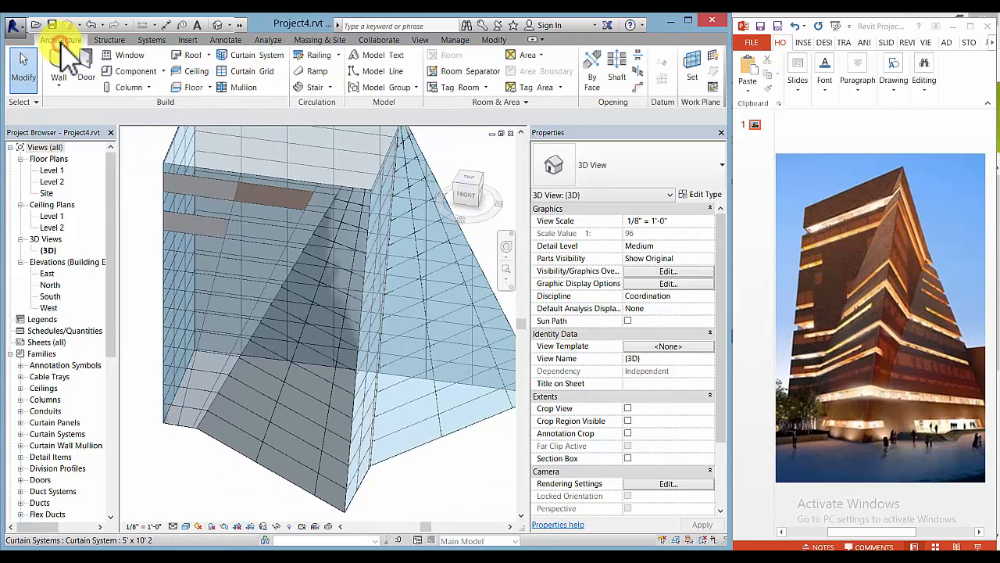
pyautogui.click(244, 87)
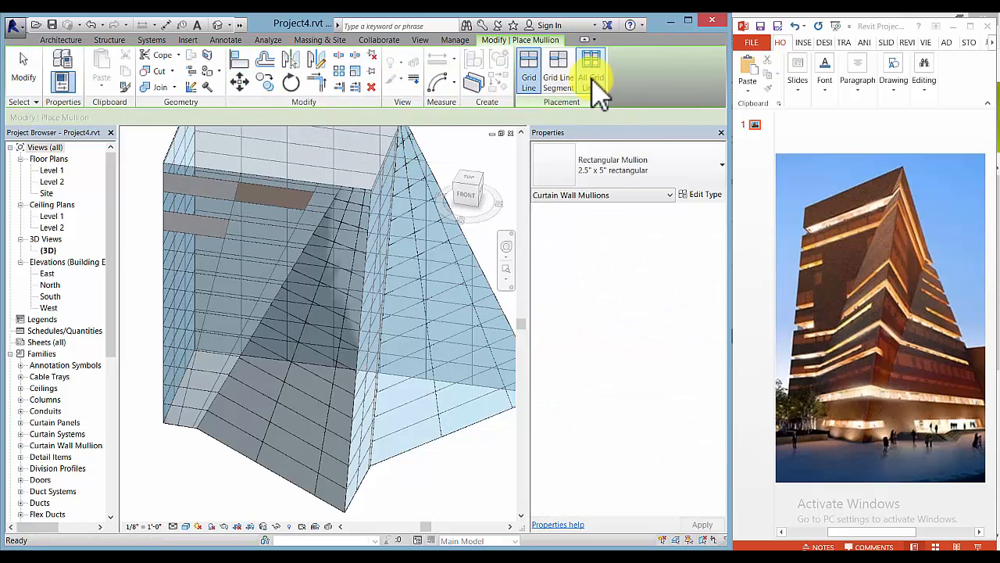
pyautogui.click(713, 168)
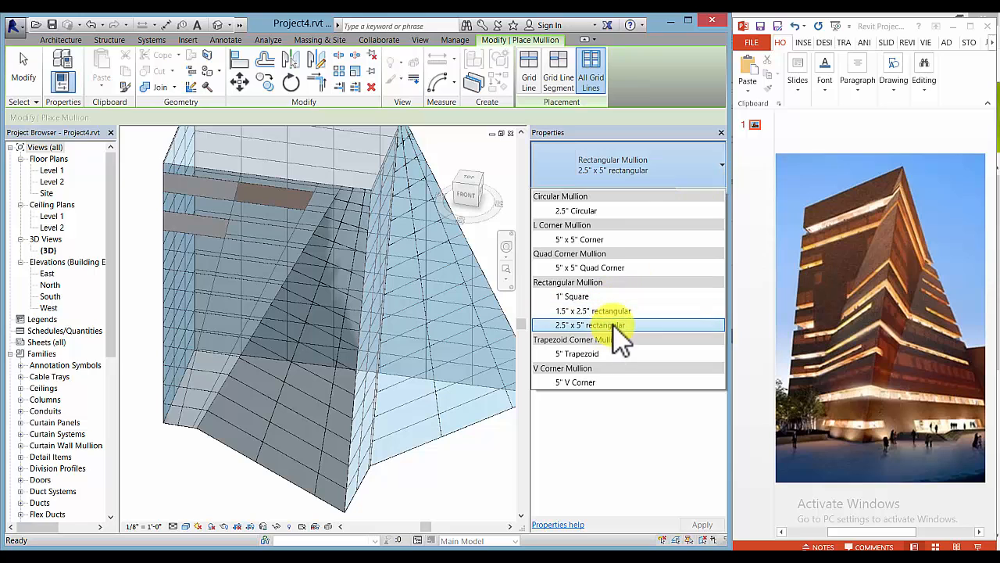
pyautogui.click(615, 326)
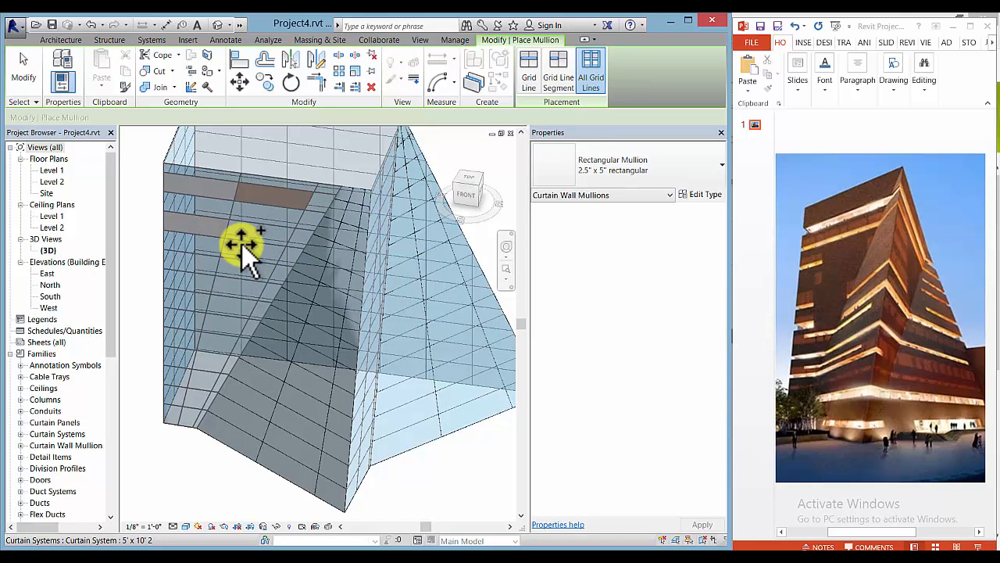
pyautogui.click(338, 259)
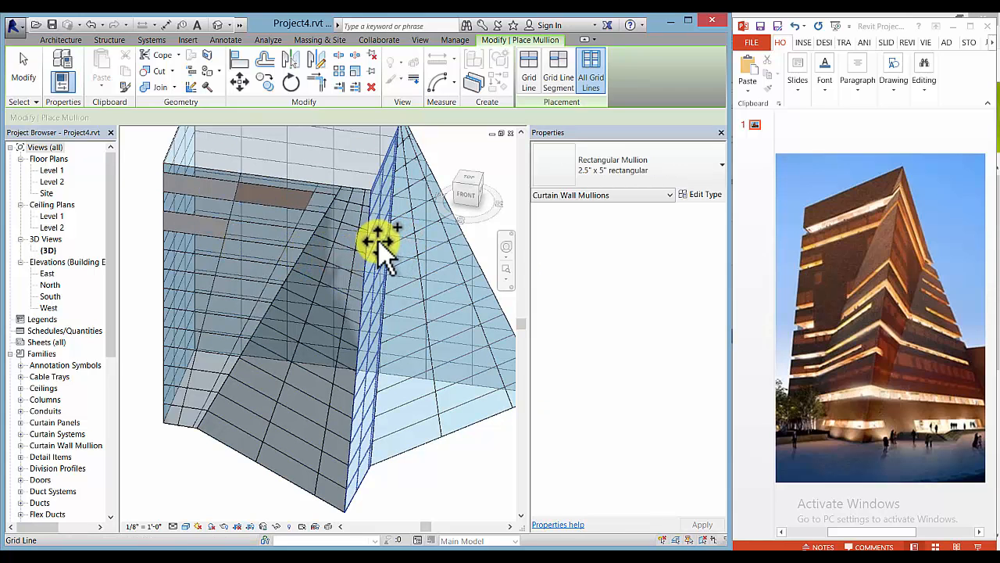
# - Add the same mullions to all grid lines of the narrow right face and the left side face, and end the command
pyautogui.click(372, 241)
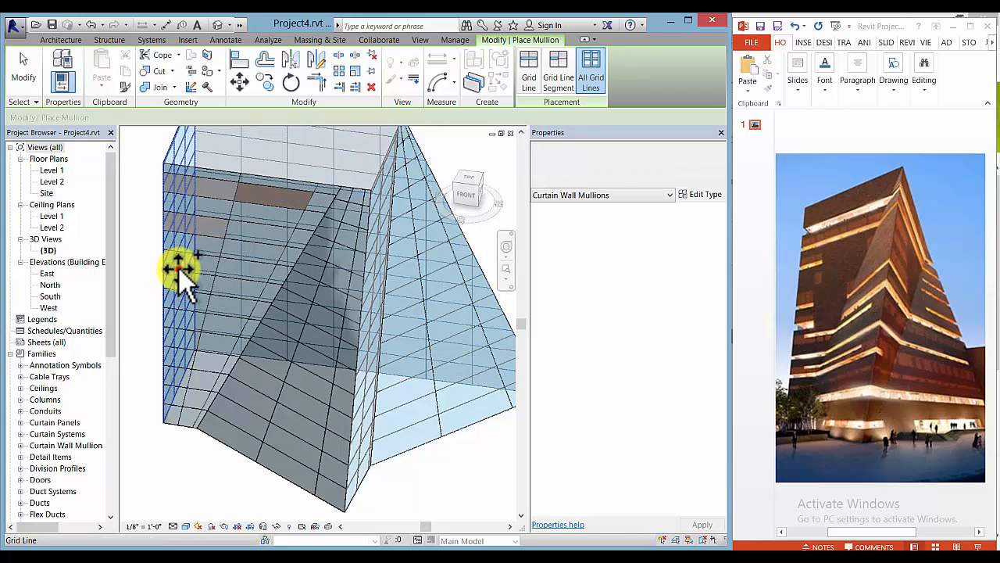
pyautogui.click(179, 269)
pyautogui.rightClick(148, 275)
pyautogui.click(156, 286)
pyautogui.scroll(-3, 183, 395)
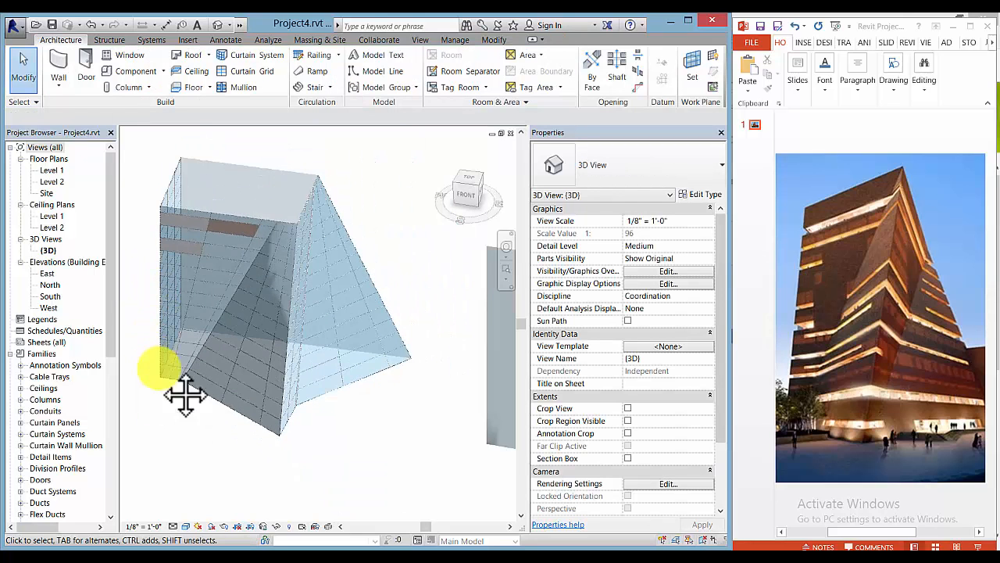
# - Turn on shadows in the 3D view
pyautogui.click(212, 526)
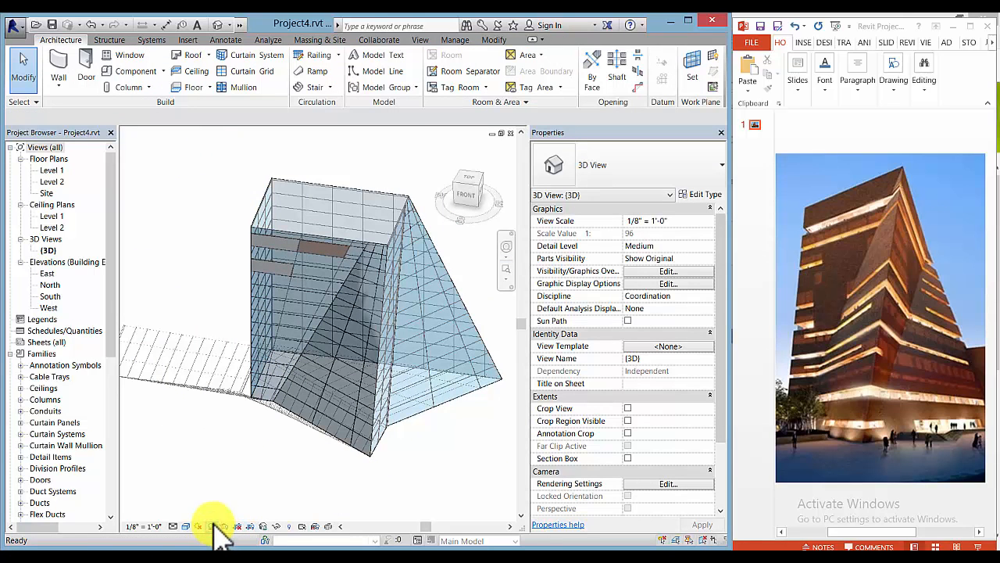
pyautogui.keyDown('shift'); pyautogui.moveTo(261, 449); pyautogui.dragTo(207, 458, button='middle'); pyautogui.keyUp('shift')
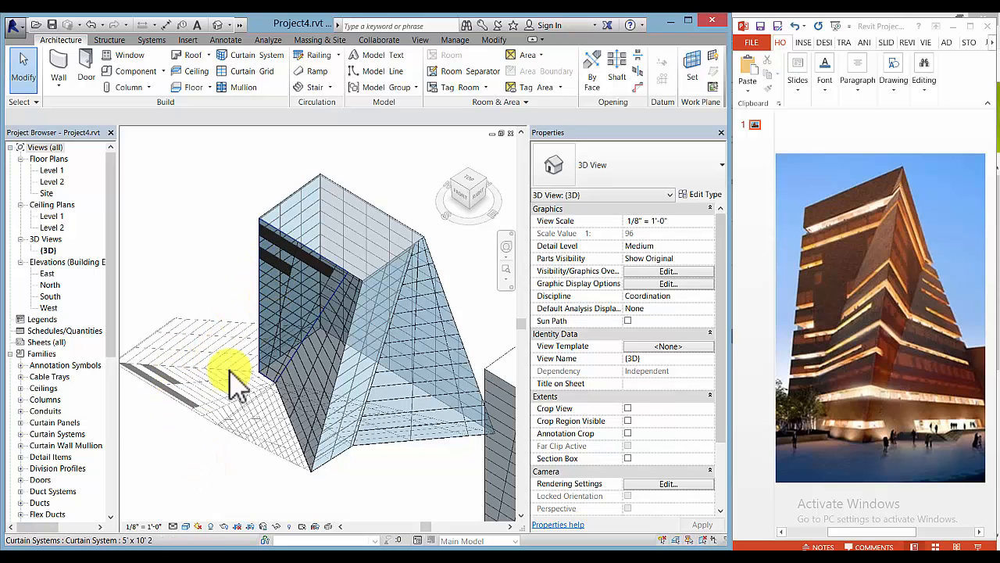
pyautogui.keyDown('shift'); pyautogui.moveTo(182, 450); pyautogui.dragTo(252, 451, button='middle'); pyautogui.keyUp('shift')
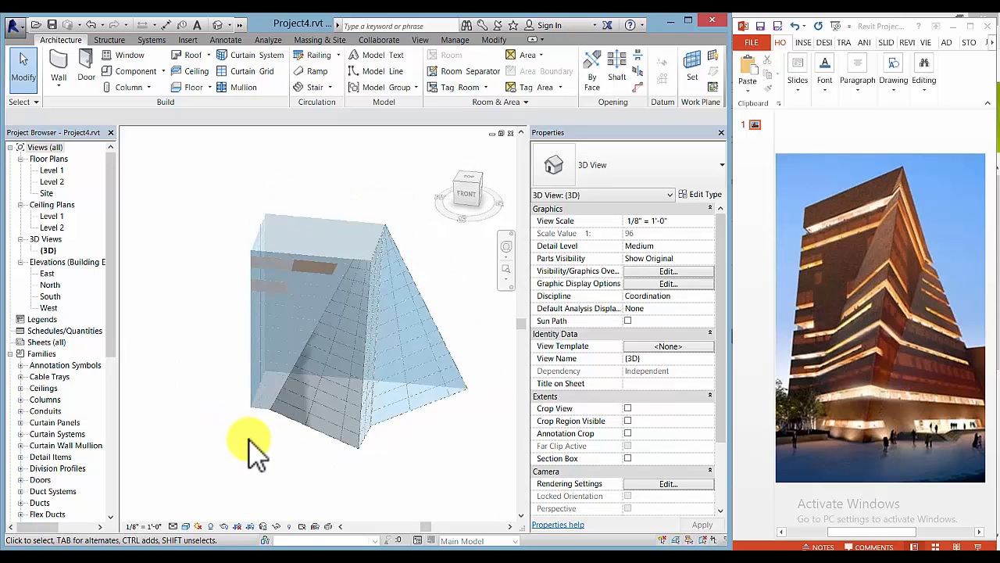
# - Set the 3D view's background to Gradient in the Graphic Display Options
pyautogui.click(186, 526)
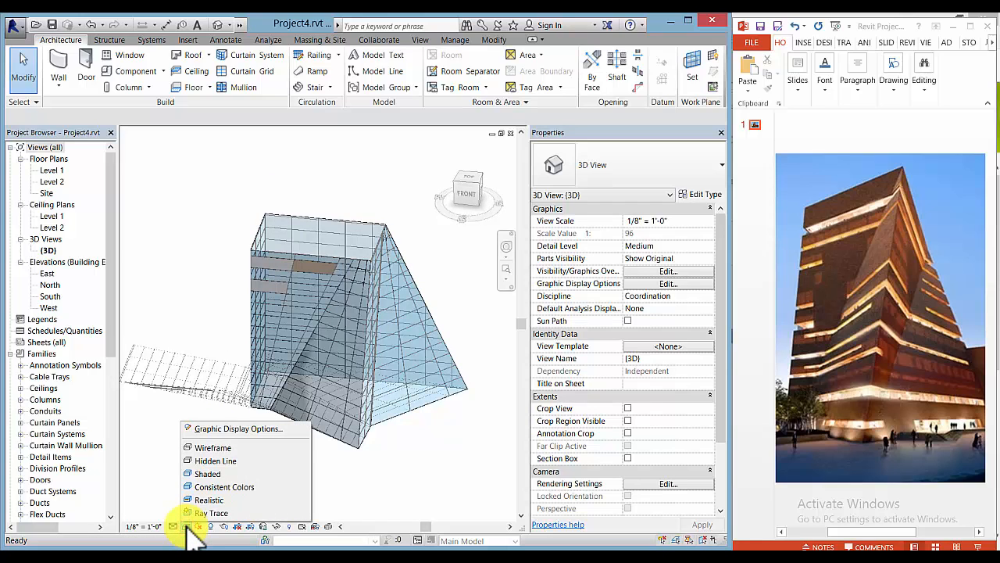
pyautogui.click(262, 429)
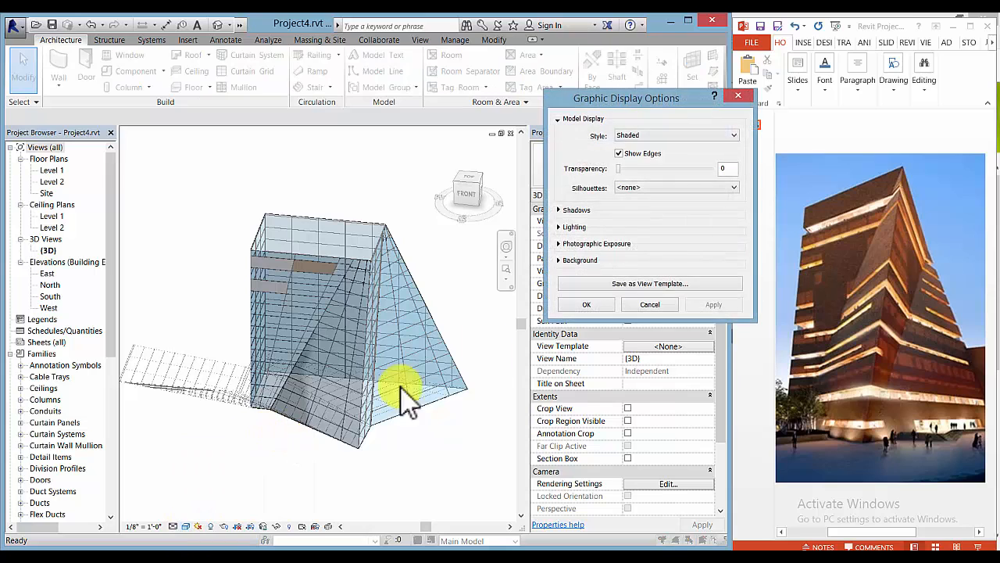
pyautogui.click(559, 260)
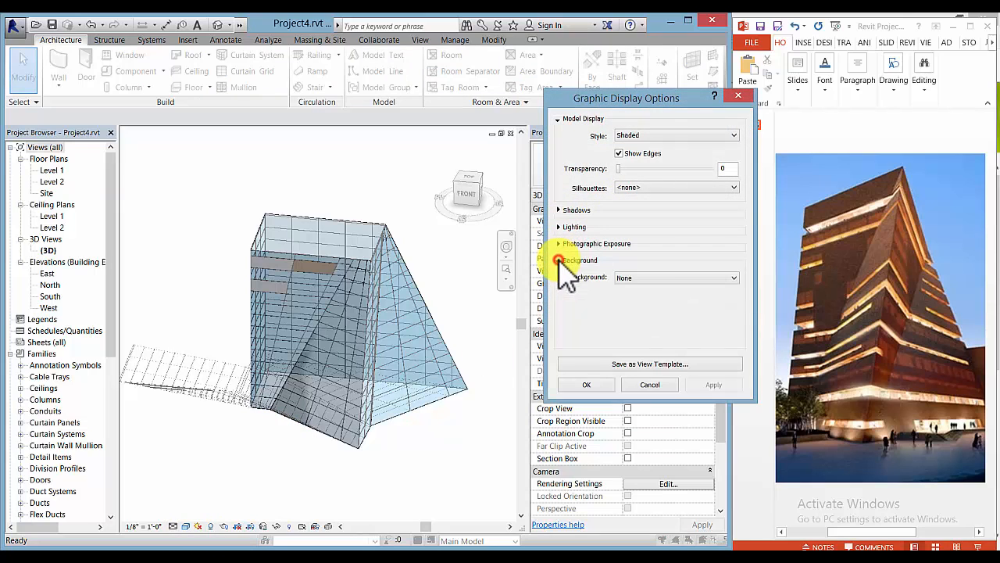
pyautogui.click(727, 278)
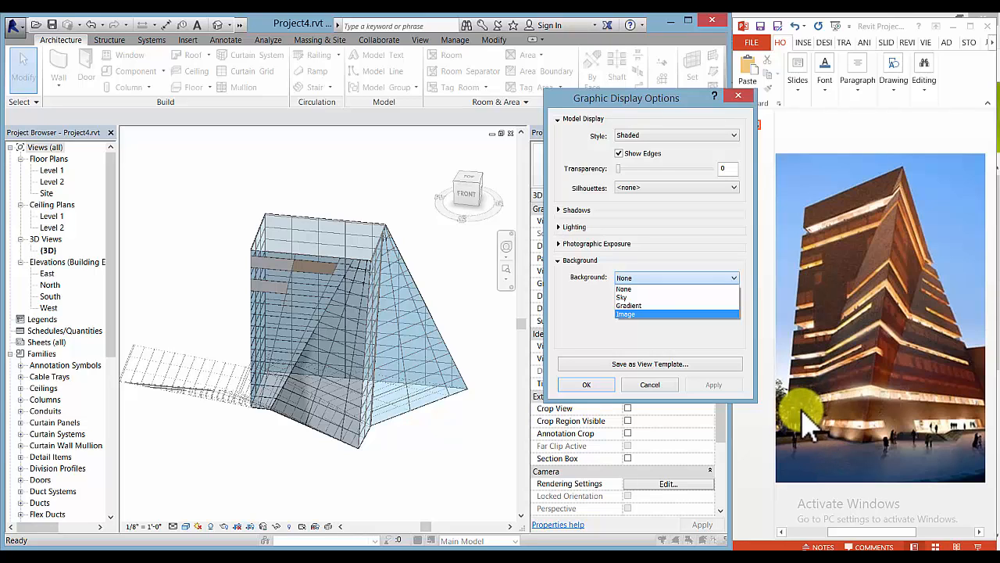
pyautogui.click(635, 305)
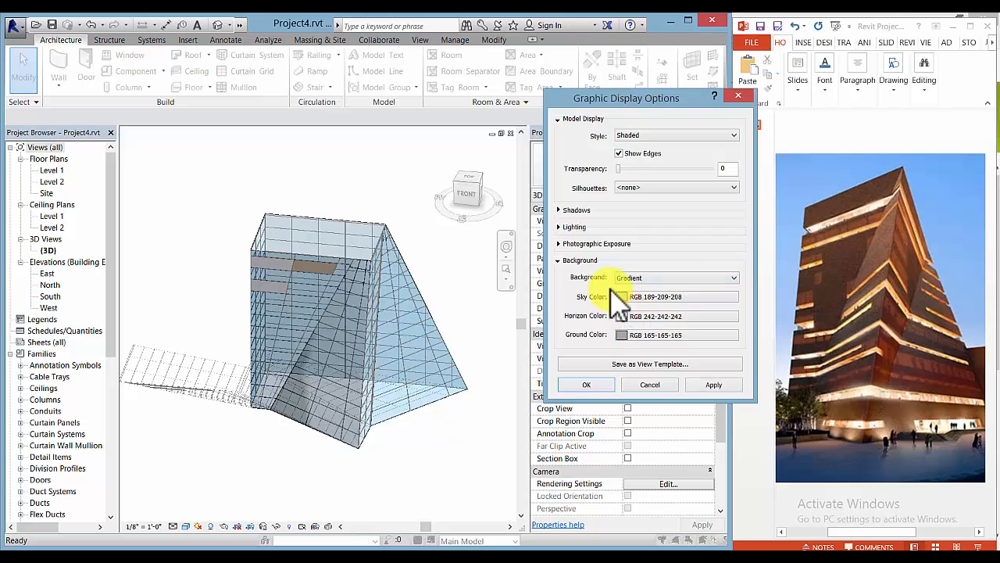
# - Set the gradient's ground color to RGB 128-128-255, apply it, leave the horizon color as is, and close the display options
pyautogui.click(712, 338)
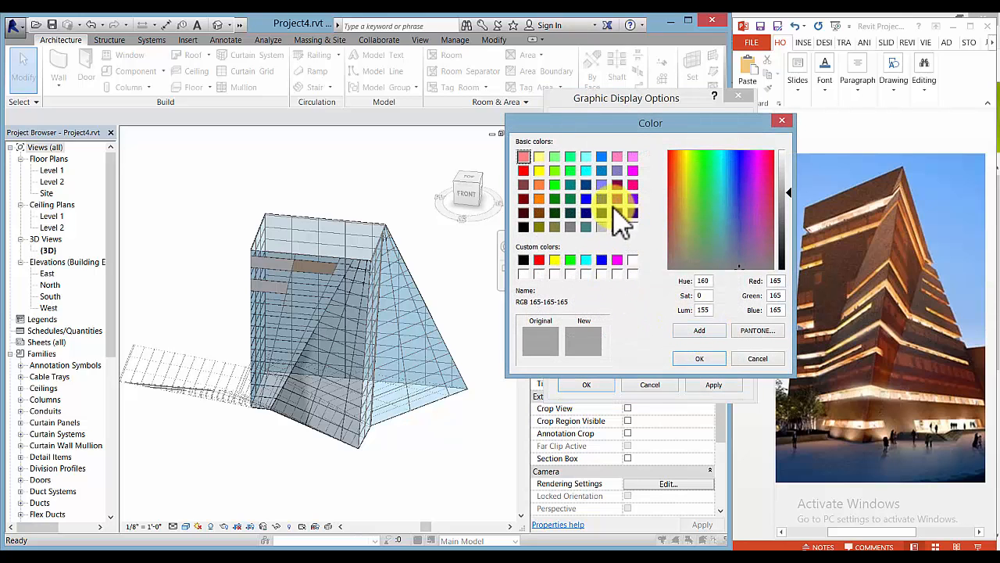
pyautogui.click(602, 185)
pyautogui.click(708, 361)
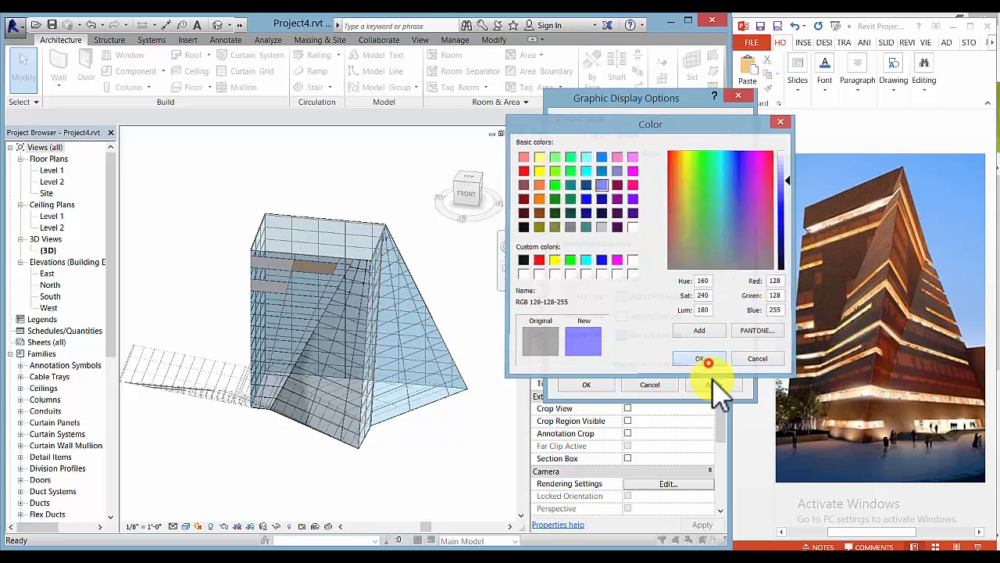
pyautogui.click(714, 384)
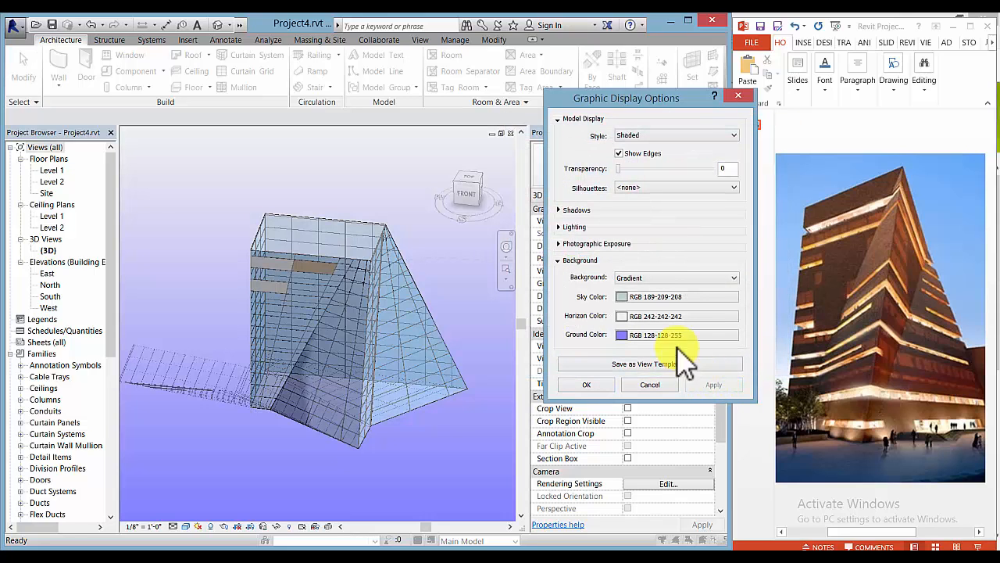
pyautogui.click(677, 315)
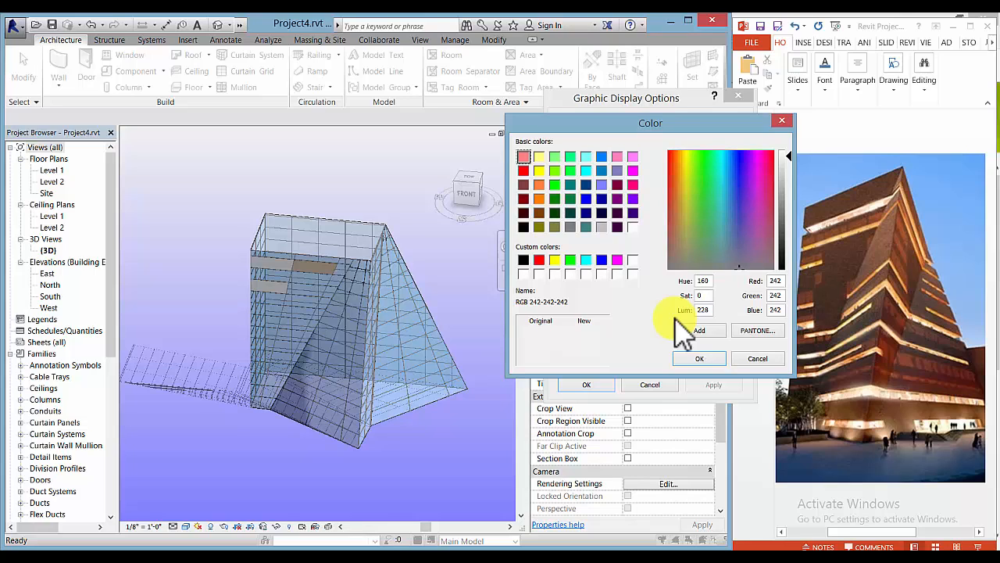
pyautogui.click(758, 359)
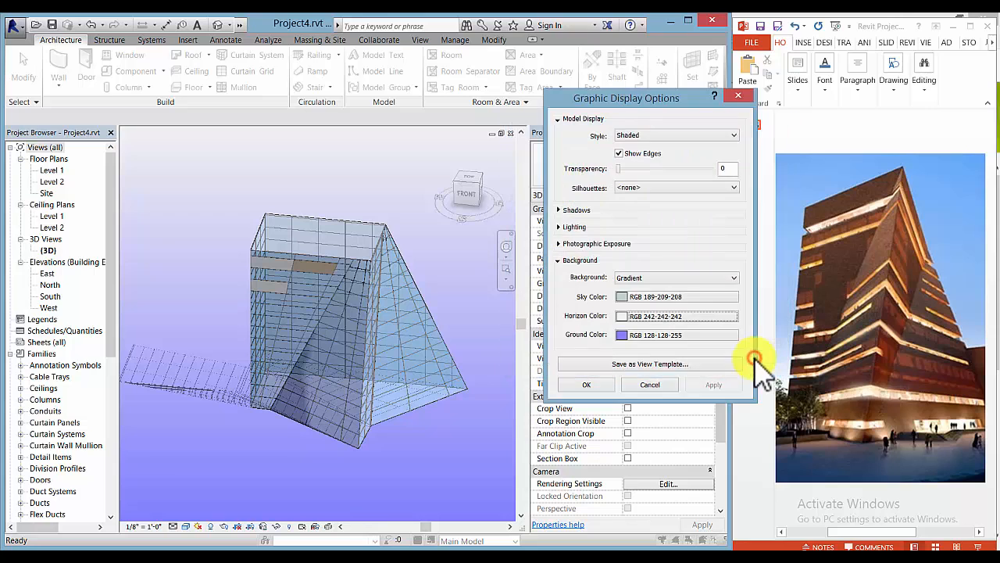
pyautogui.click(650, 384)
# - Place a perspective camera in the Level 1 floor plan, southeast of the smaller tower footprint and aimed across it
pyautogui.scroll(-1, 452, 420)
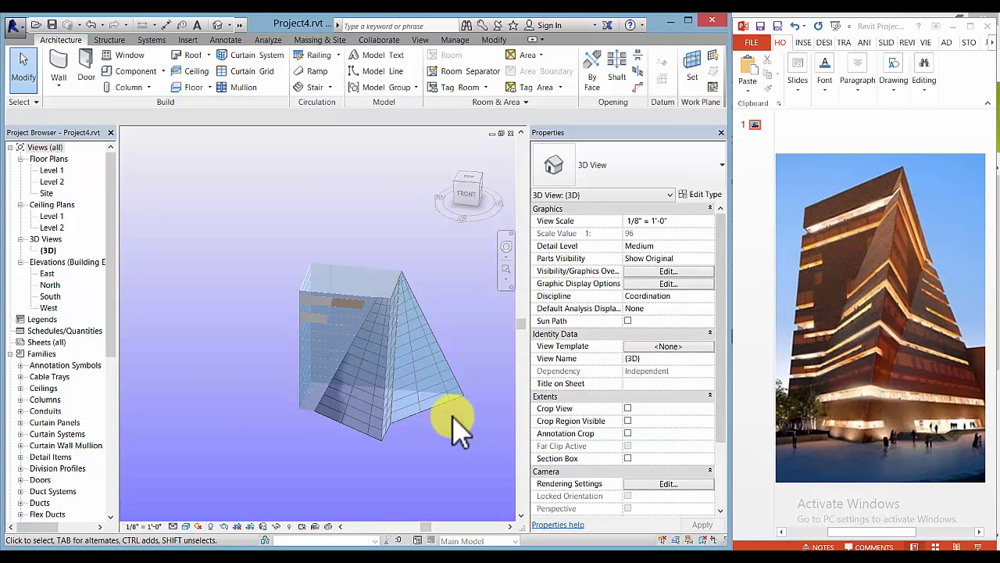
pyautogui.moveTo(452, 418); pyautogui.dragTo(400, 408, button='middle')
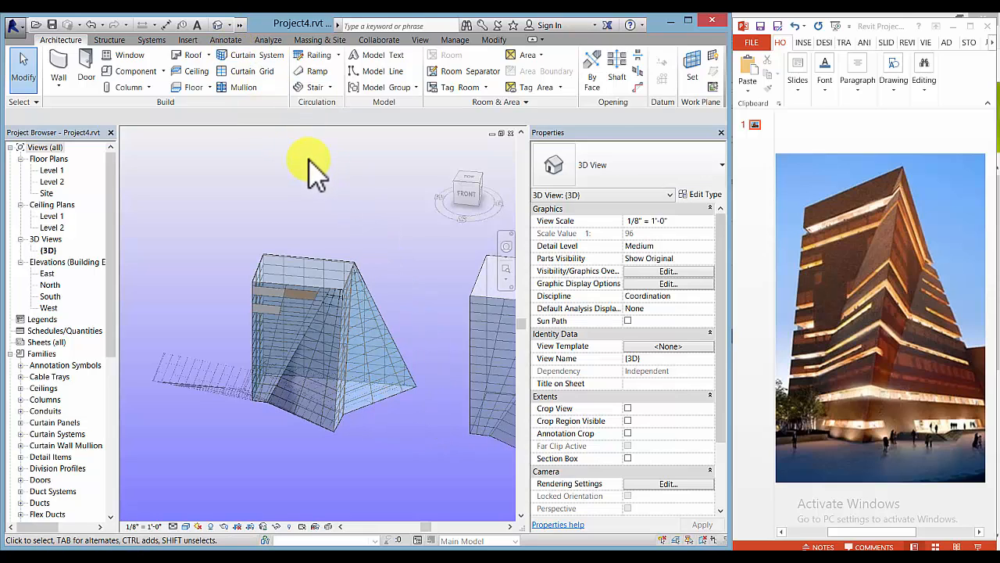
pyautogui.click(228, 25)
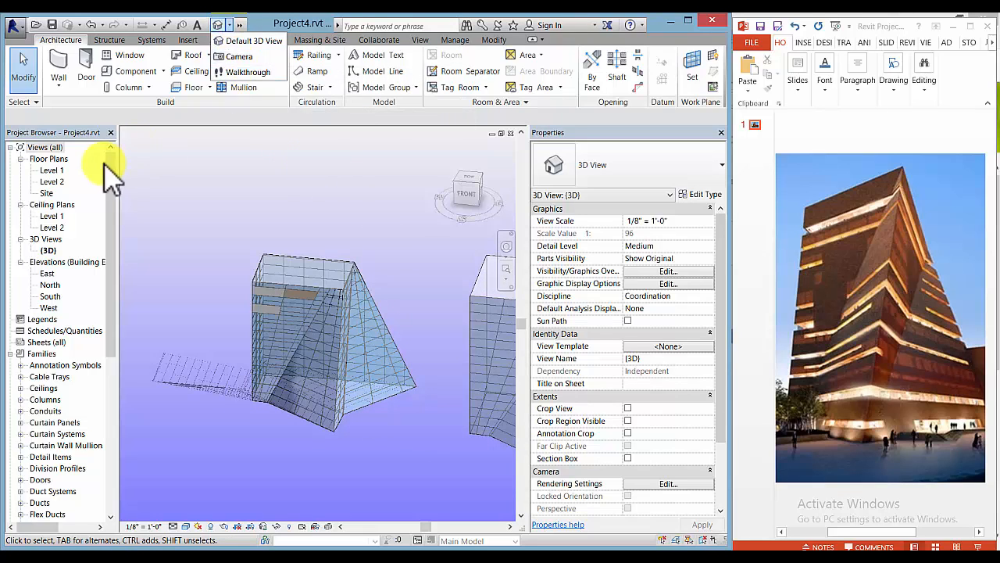
pyautogui.click(56, 171)
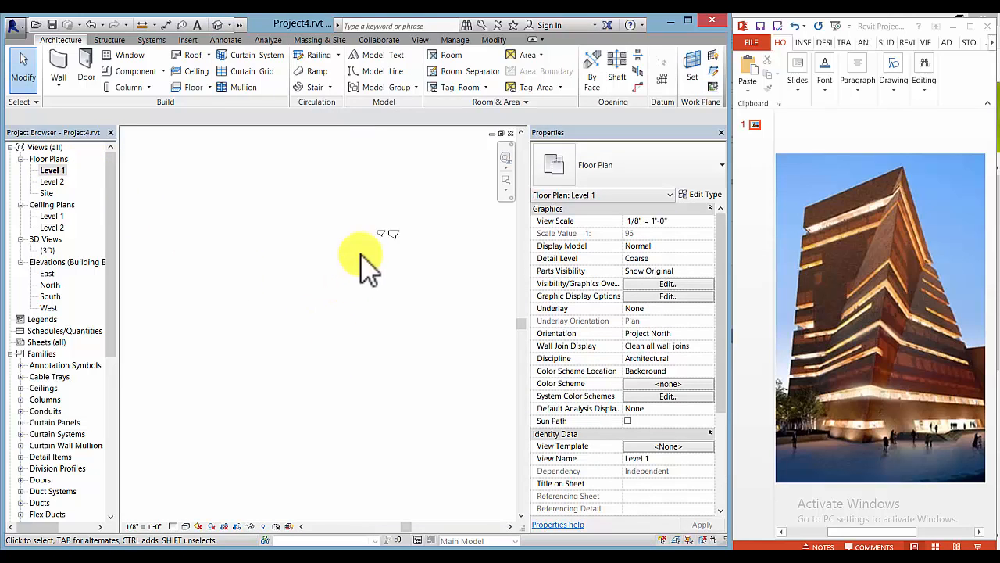
pyautogui.scroll(5, 362, 256)
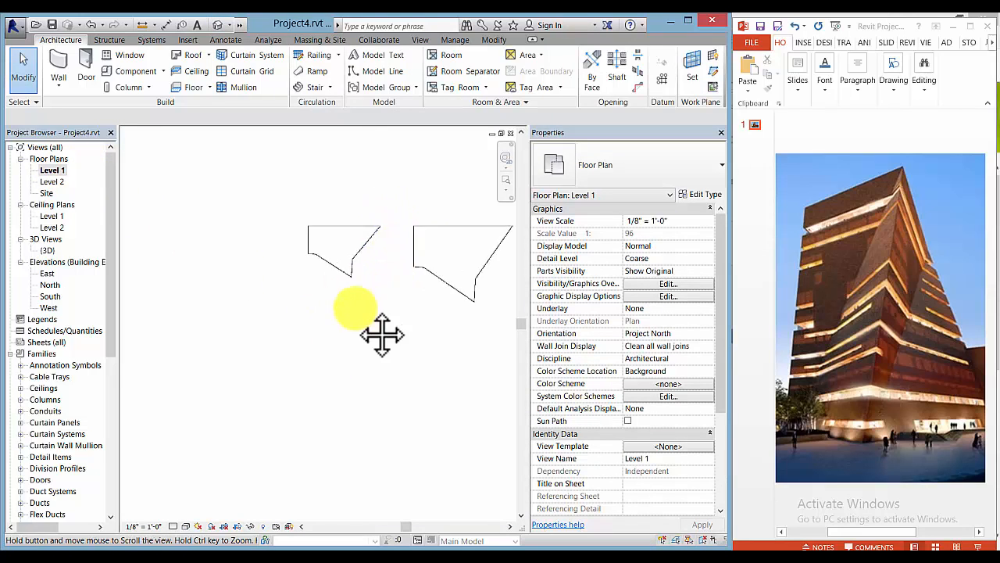
pyautogui.moveTo(382, 335); pyautogui.dragTo(331, 347, button='middle')
pyautogui.click(231, 26)
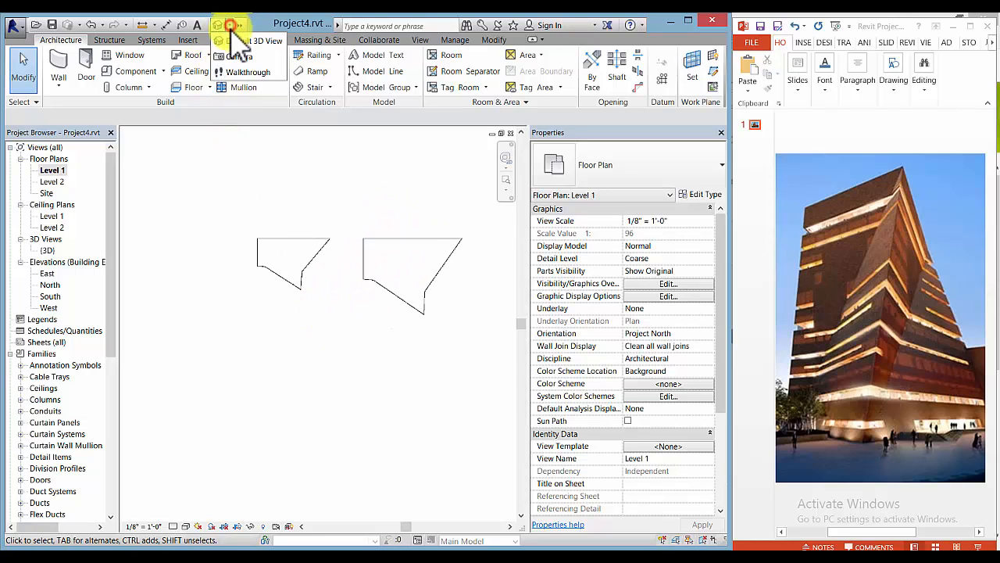
pyautogui.click(236, 56)
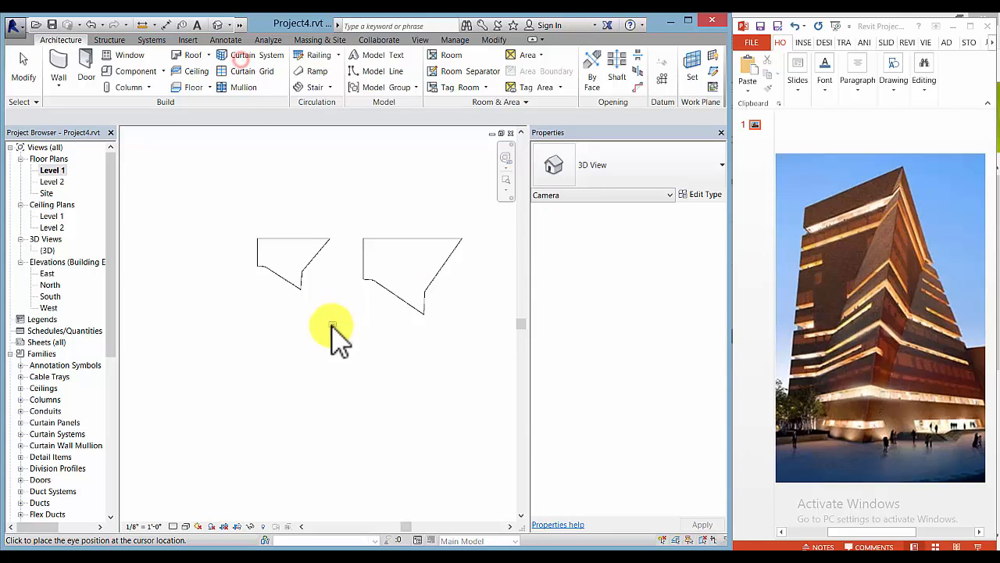
pyautogui.click(338, 383)
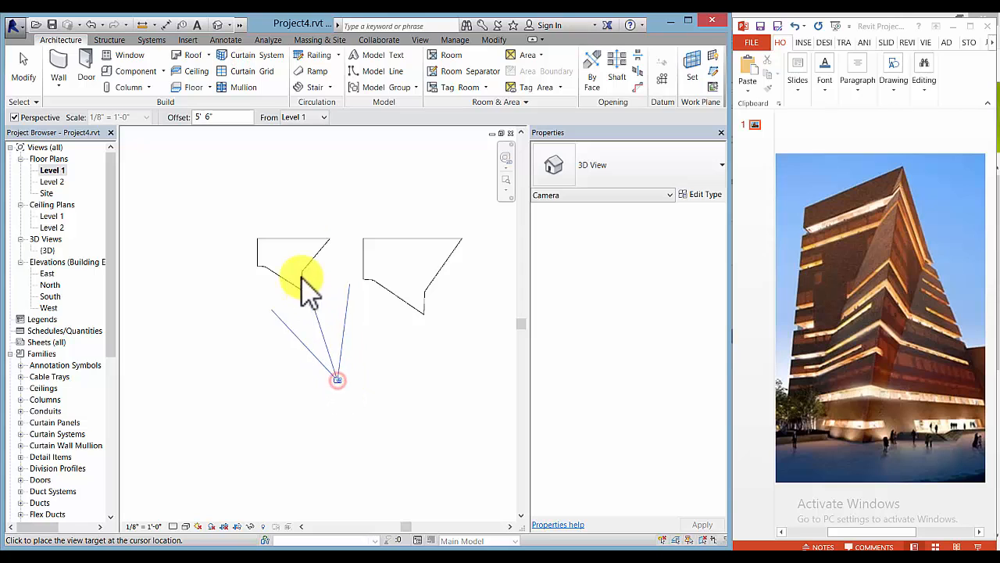
pyautogui.click(281, 228)
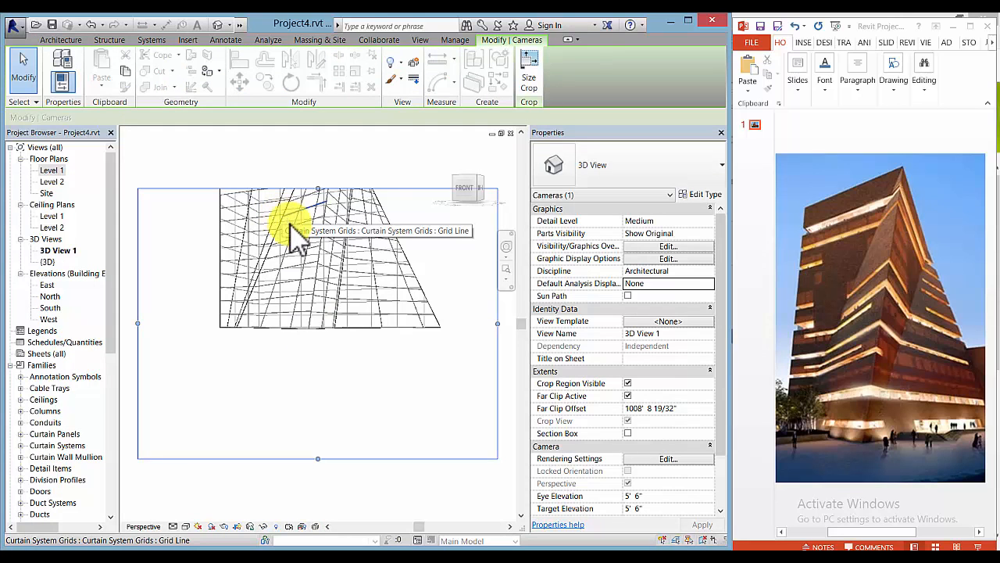
# - Extend the camera view's crop region upward to include the whole tower and bring its lower edge closer to the base
pyautogui.scroll(-1, 329, 375)
pyautogui.scroll(-1, 331, 228)
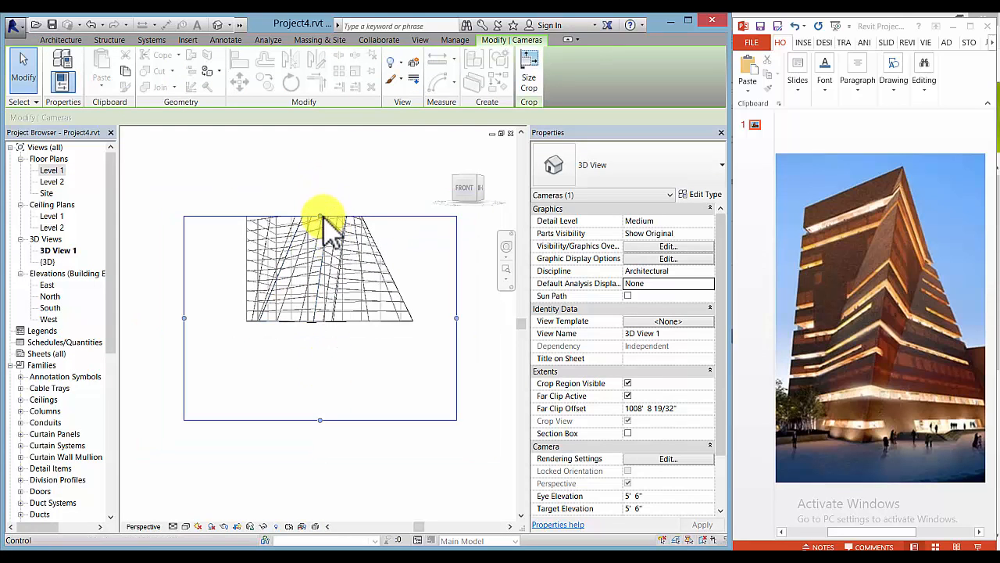
pyautogui.moveTo(319, 215); pyautogui.dragTo(320, 159)
pyautogui.moveTo(349, 268); pyautogui.dragTo(375, 341, button='middle')
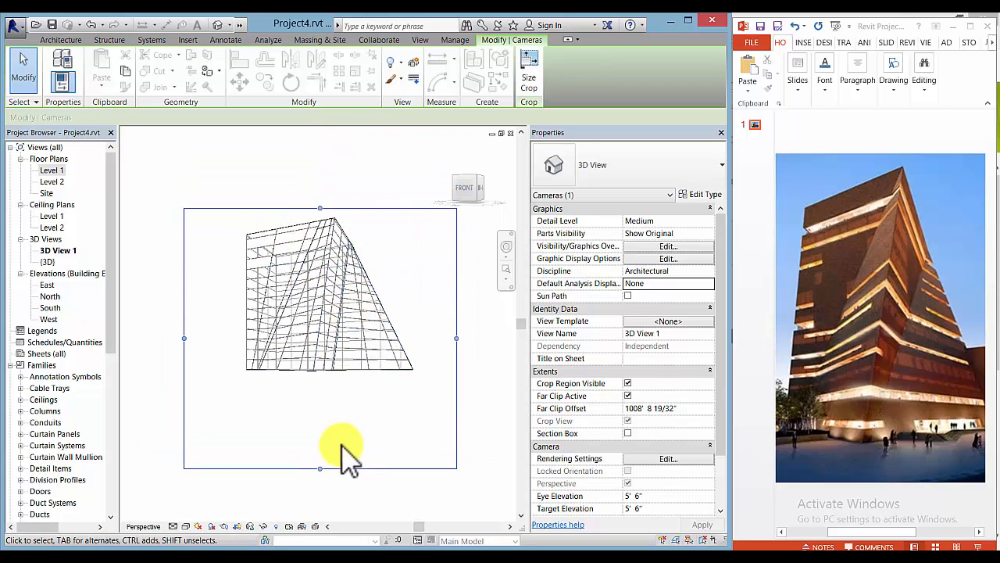
pyautogui.moveTo(319, 468); pyautogui.dragTo(321, 411)
pyautogui.scroll(1, 329, 406)
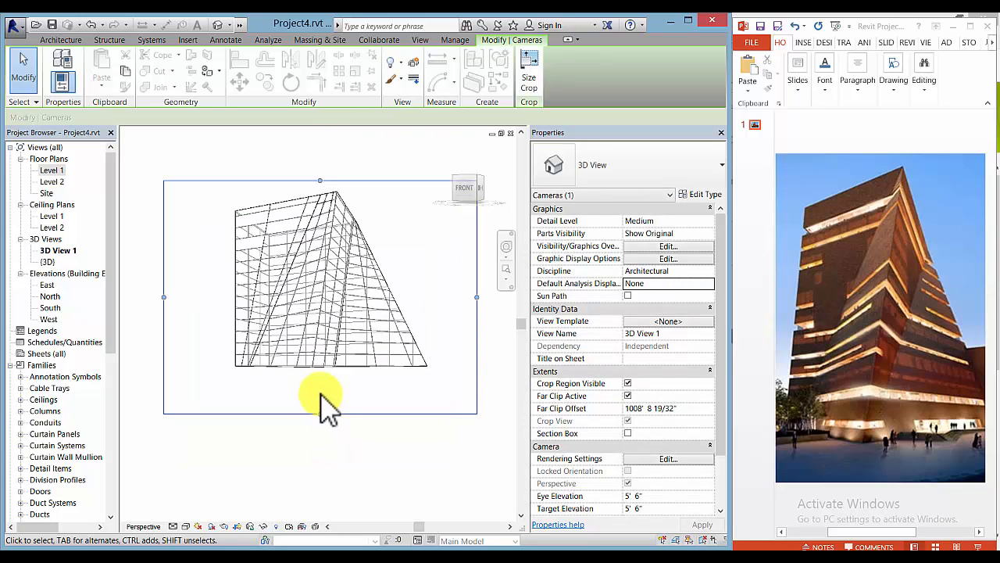
# - Close the Properties palette to enlarge the drawing area for the camera view
pyautogui.click(721, 133)
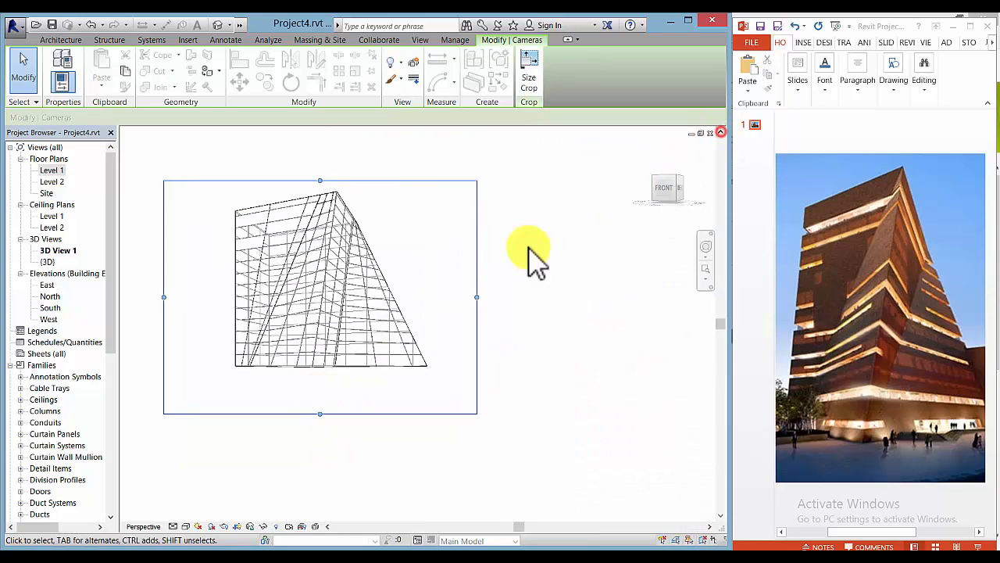
pyautogui.moveTo(486, 286); pyautogui.dragTo(545, 274, button='middle')
pyautogui.scroll(2, 529, 277)
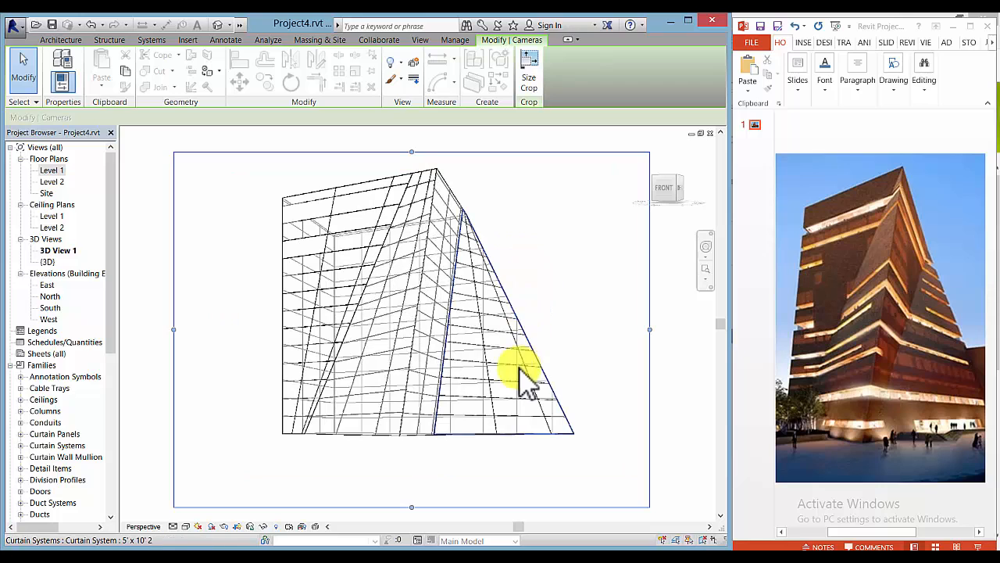
# - Adjust the perspective camera with the full navigation wheel, raising it so the tower's base is seen slightly from above
pyautogui.click(706, 254)
pyautogui.click(638, 267)
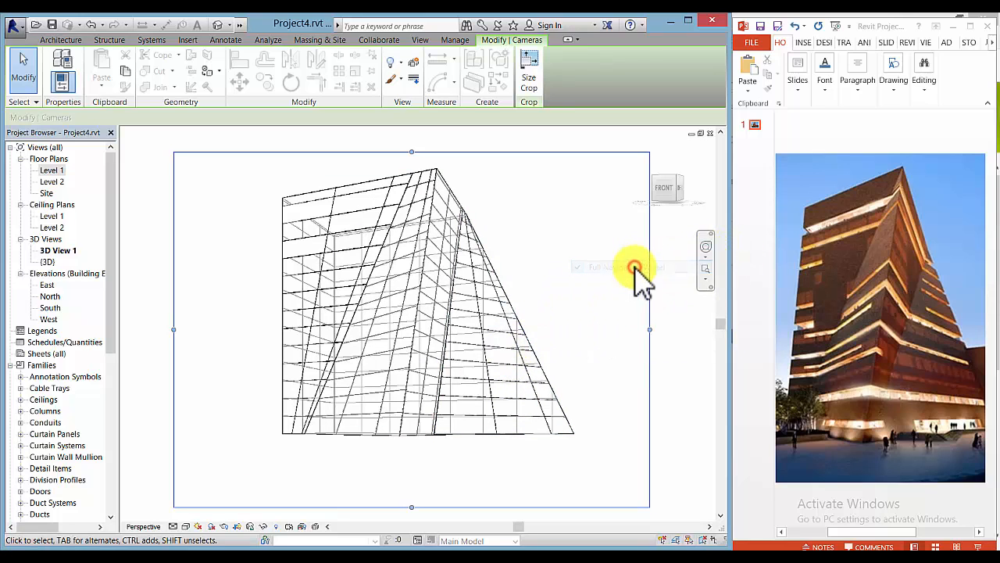
pyautogui.click(706, 247)
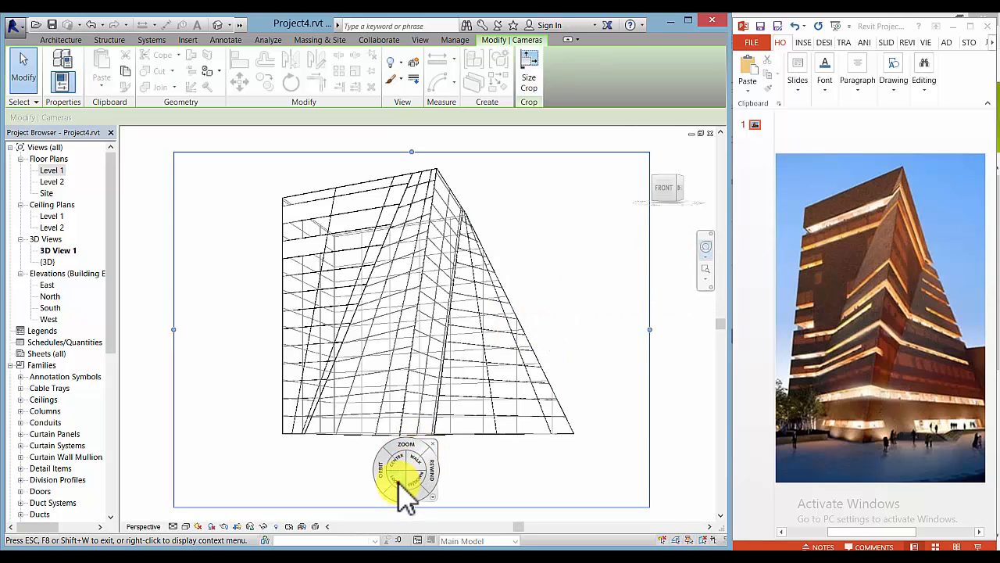
pyautogui.moveTo(404, 493); pyautogui.dragTo(420, 490)
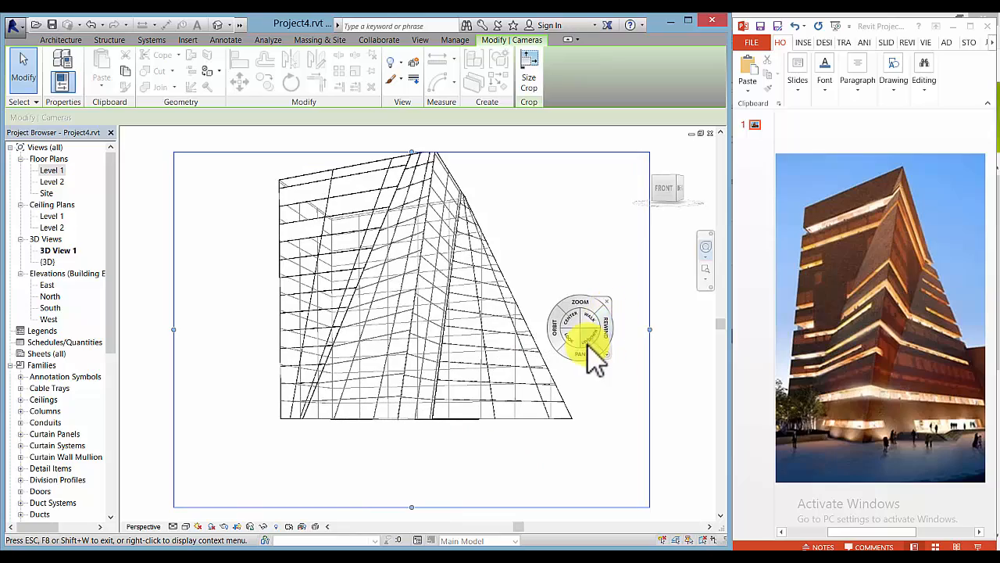
pyautogui.moveTo(595, 338); pyautogui.dragTo(593, 193)
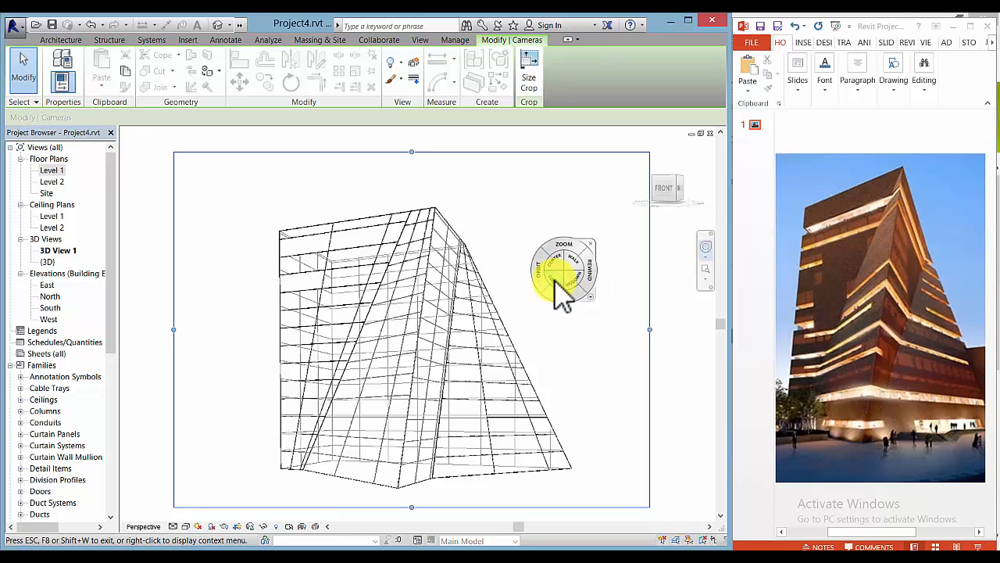
pyautogui.click(590, 247)
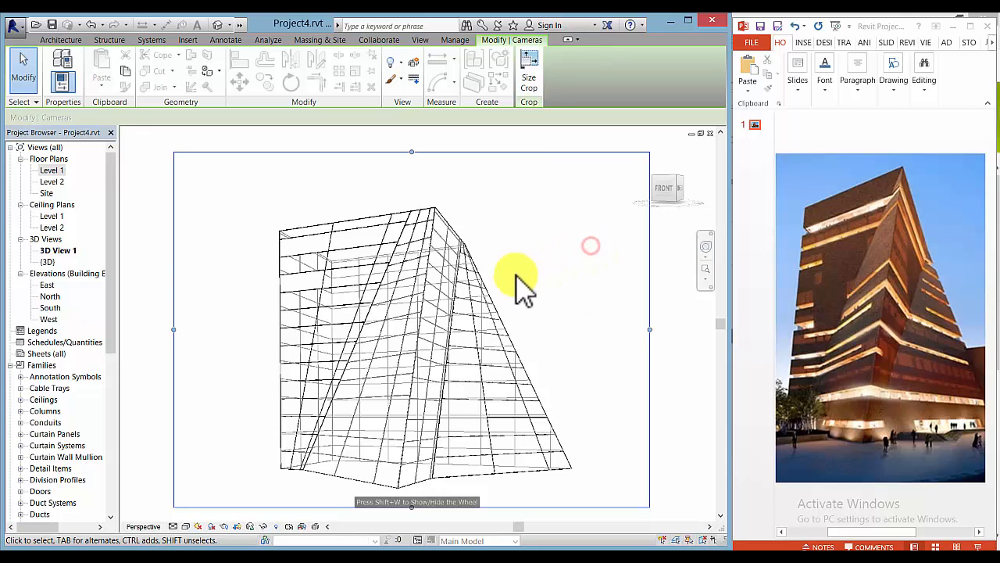
# - Set the camera view's background to Gradient with its default colors in the Graphic Display Options
pyautogui.click(182, 526)
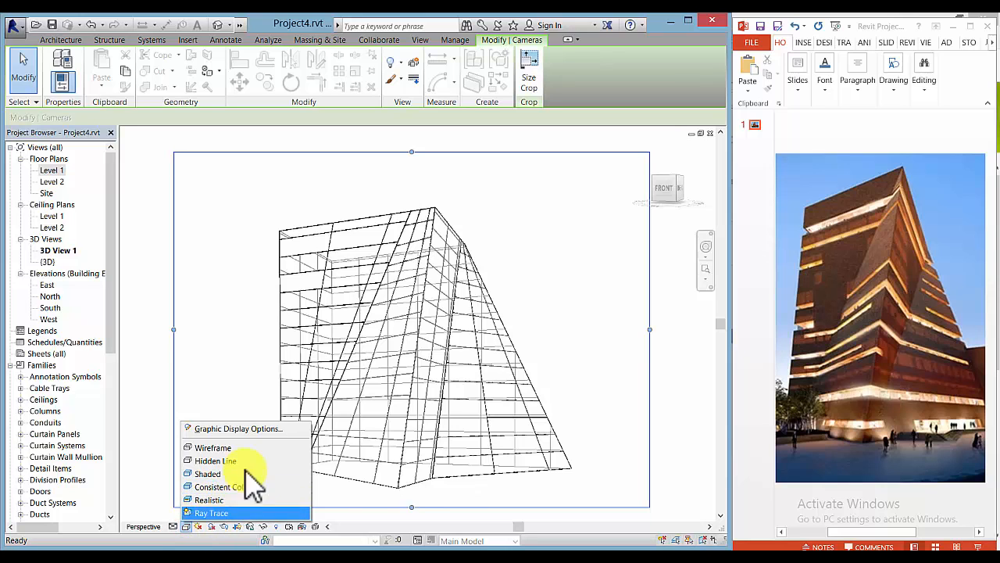
pyautogui.click(257, 429)
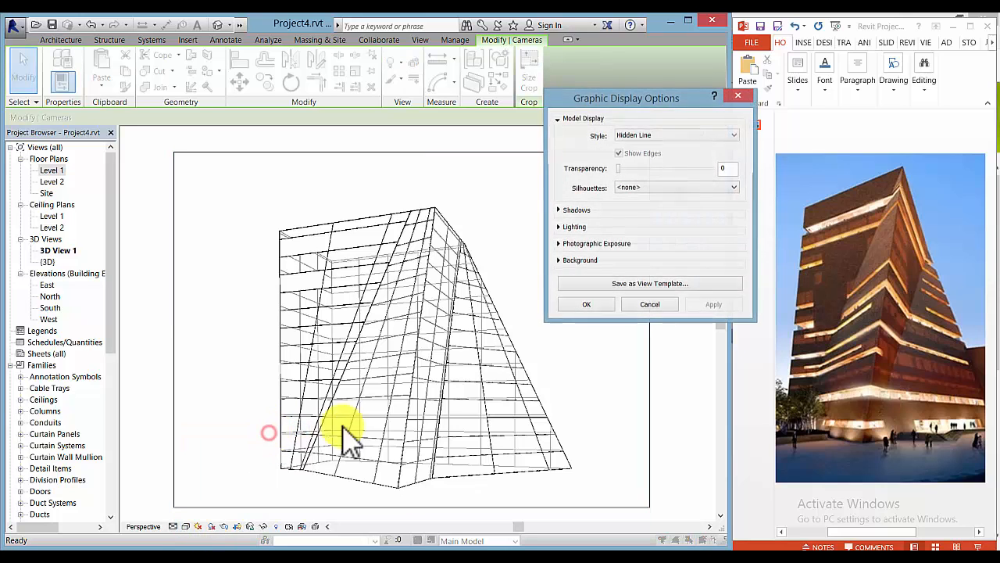
pyautogui.click(559, 261)
pyautogui.click(726, 278)
pyautogui.click(669, 306)
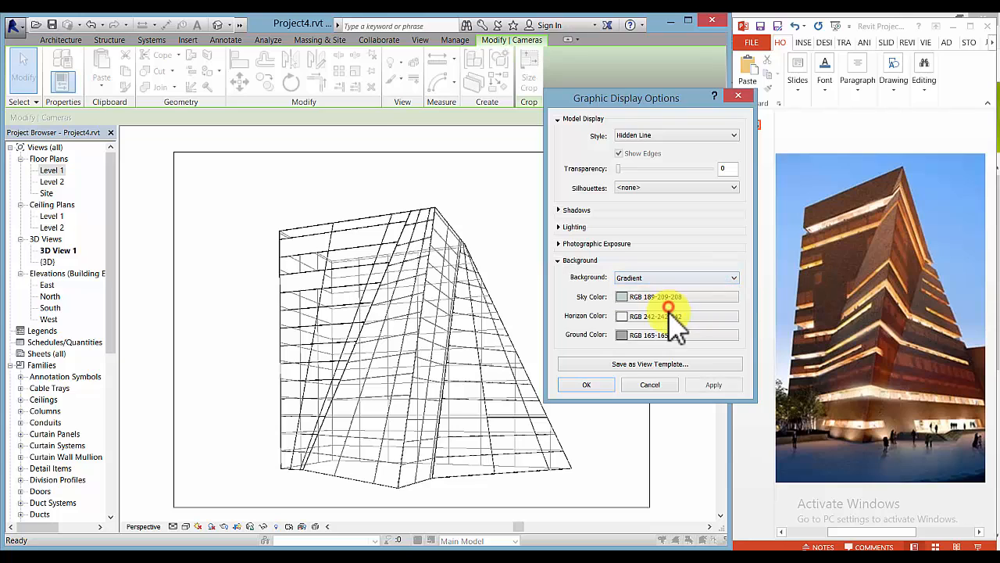
pyautogui.click(717, 386)
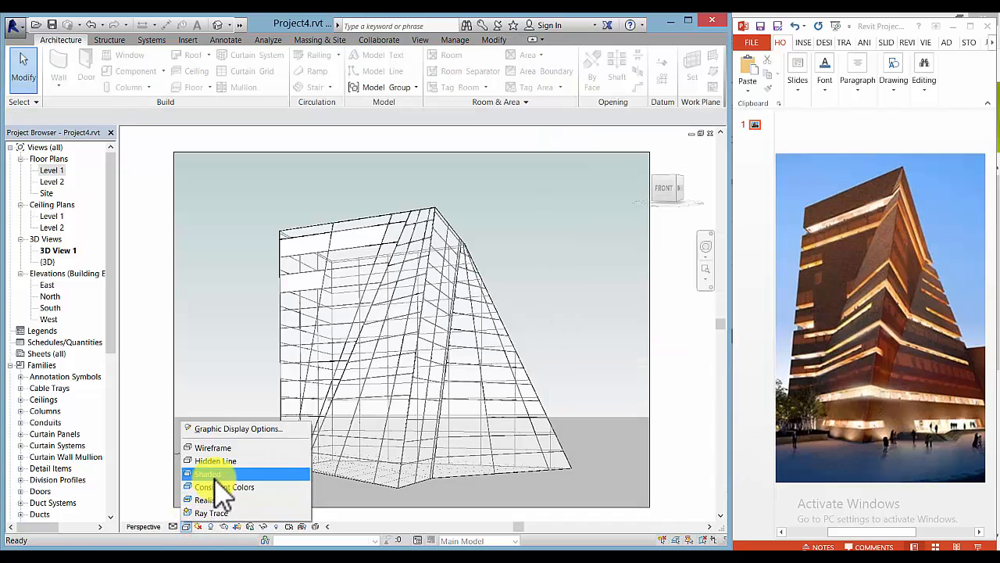
# - Try the Shaded and Realistic visual styles on the camera view
pyautogui.click(215, 476)
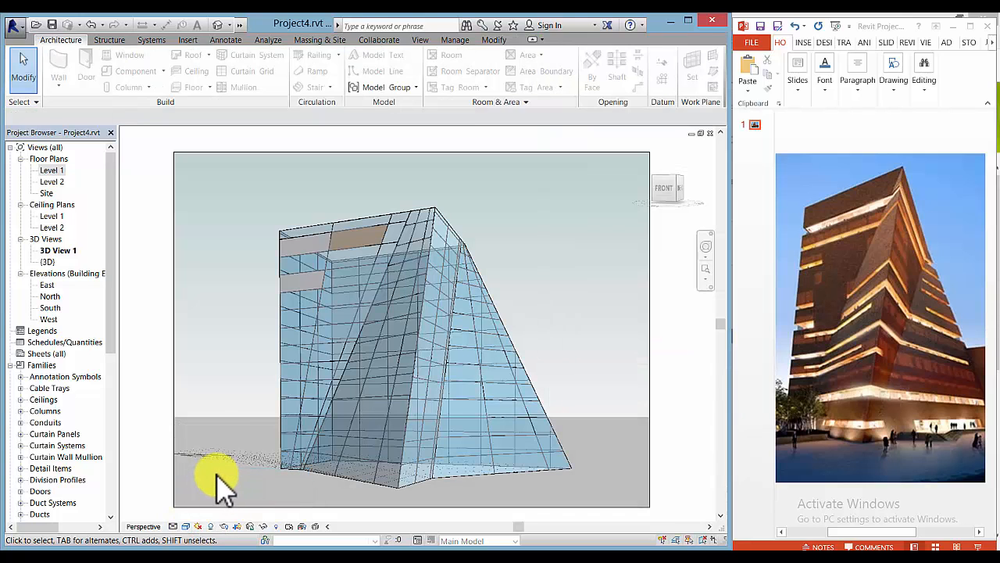
pyautogui.click(186, 526)
pyautogui.click(219, 501)
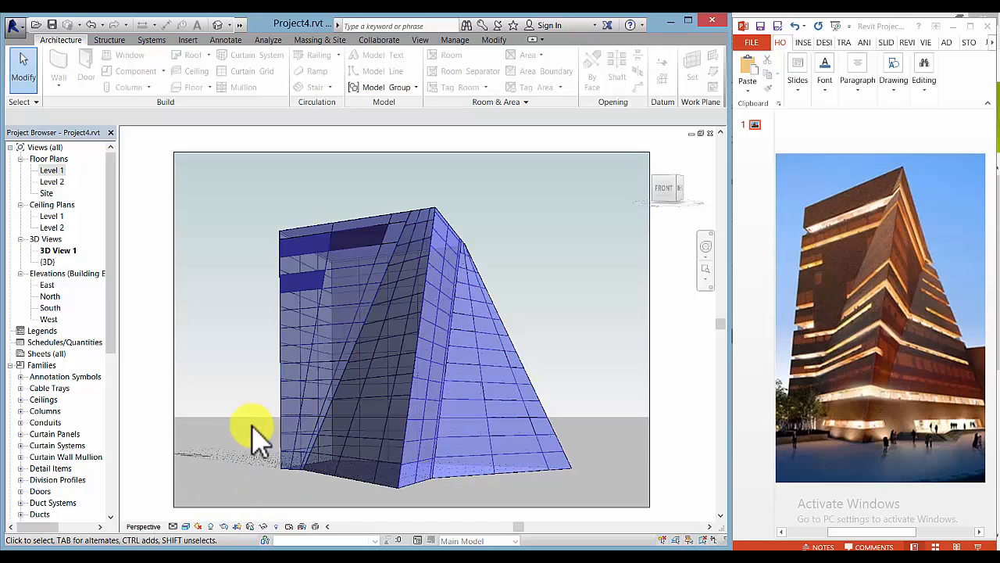
pyautogui.click(185, 525)
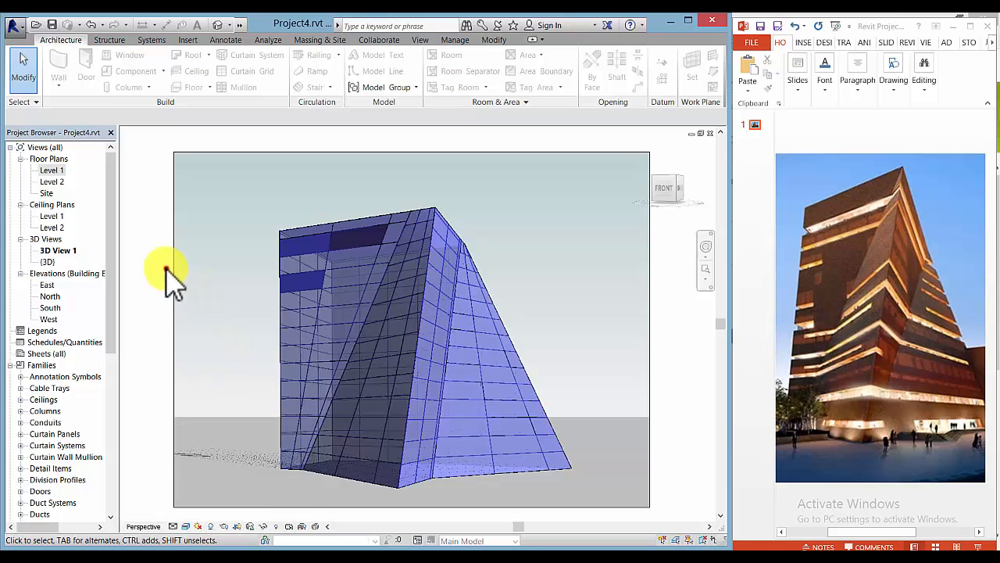
# - Change the mass display from Form and Floors to Show Mass by View Settings
pyautogui.click(320, 40)
pyautogui.click(82, 78)
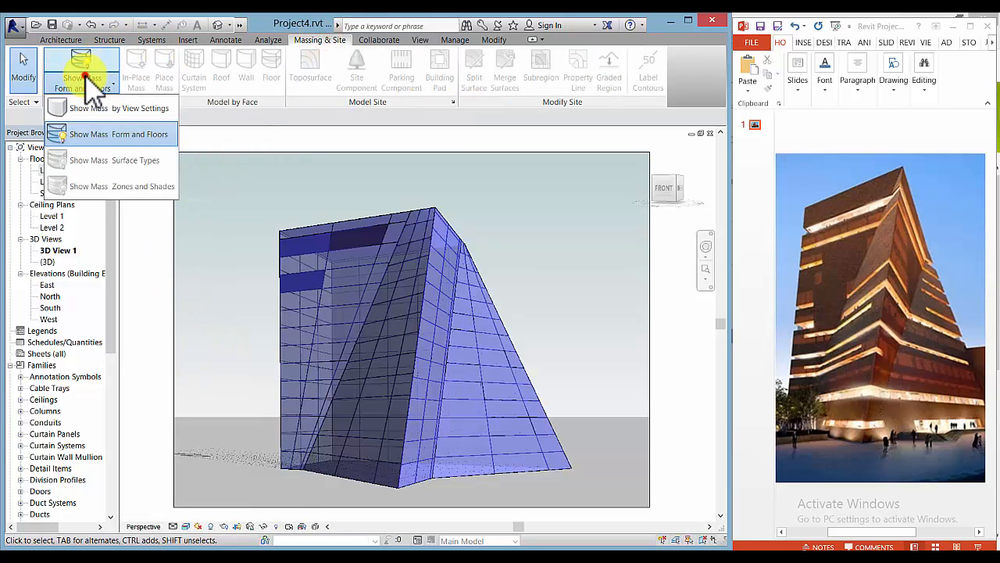
pyautogui.click(102, 107)
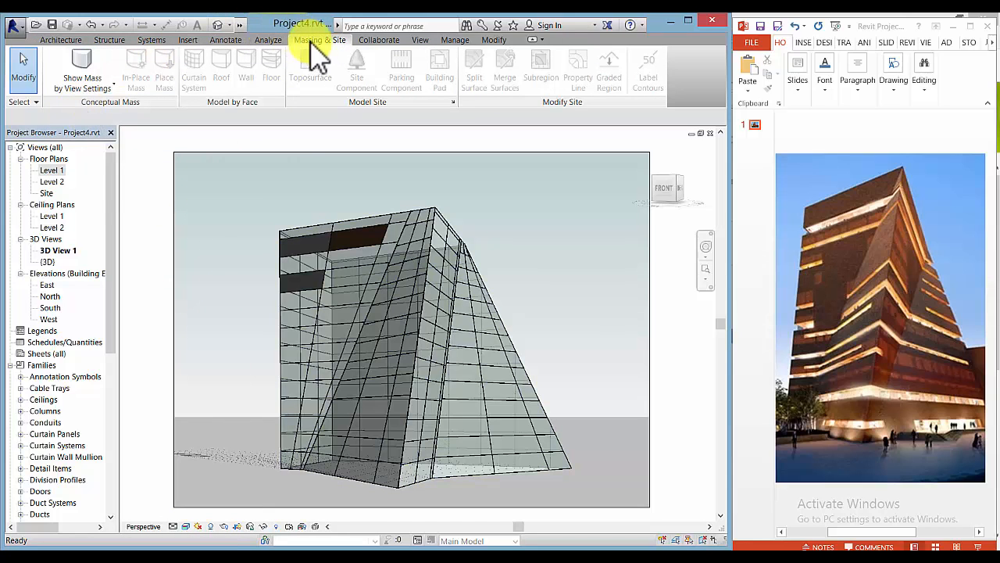
pyautogui.click(90, 88)
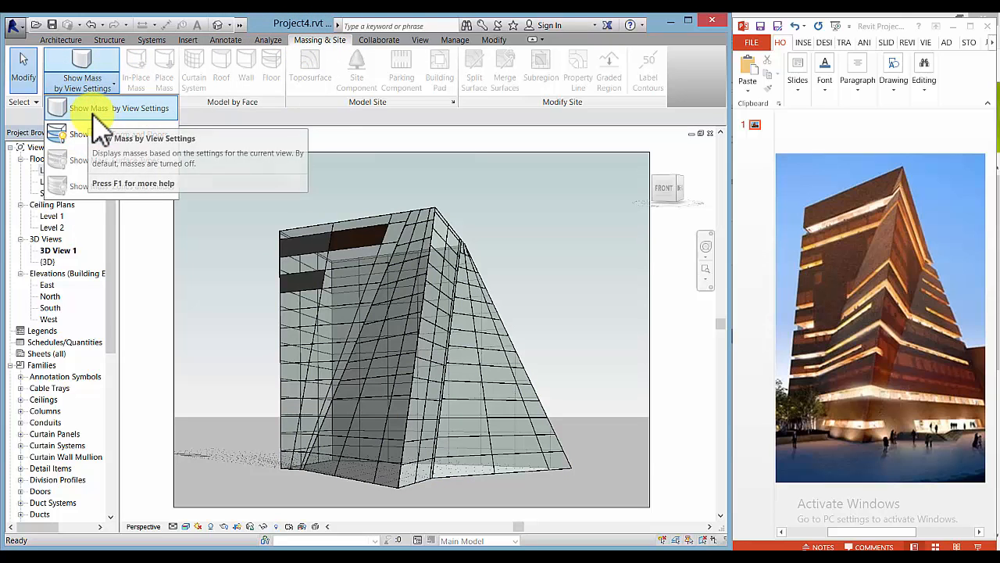
pyautogui.click(90, 107)
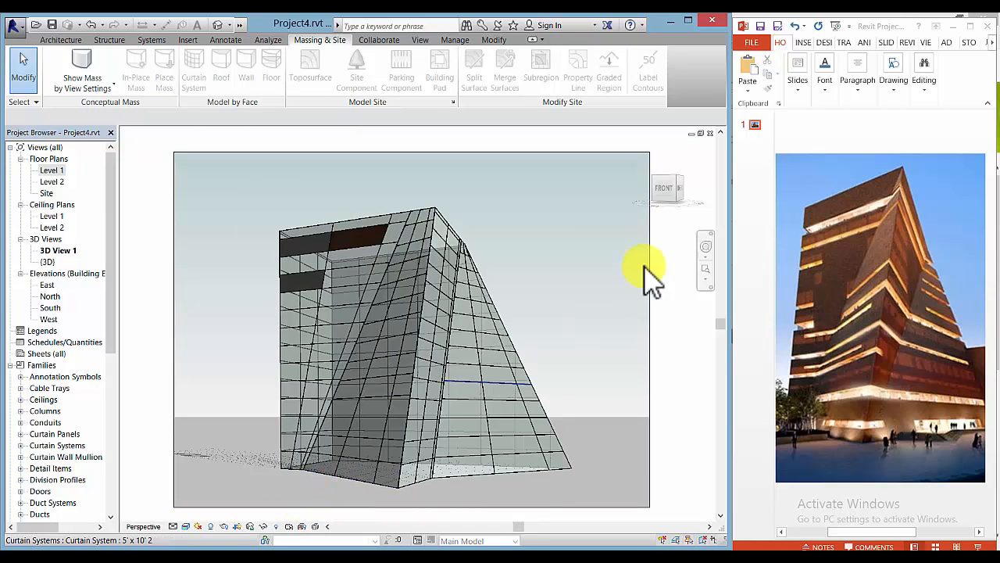
# - Open the {3D} view and examine the tower and the separate facade beside it from another angle
pyautogui.click(48, 261)
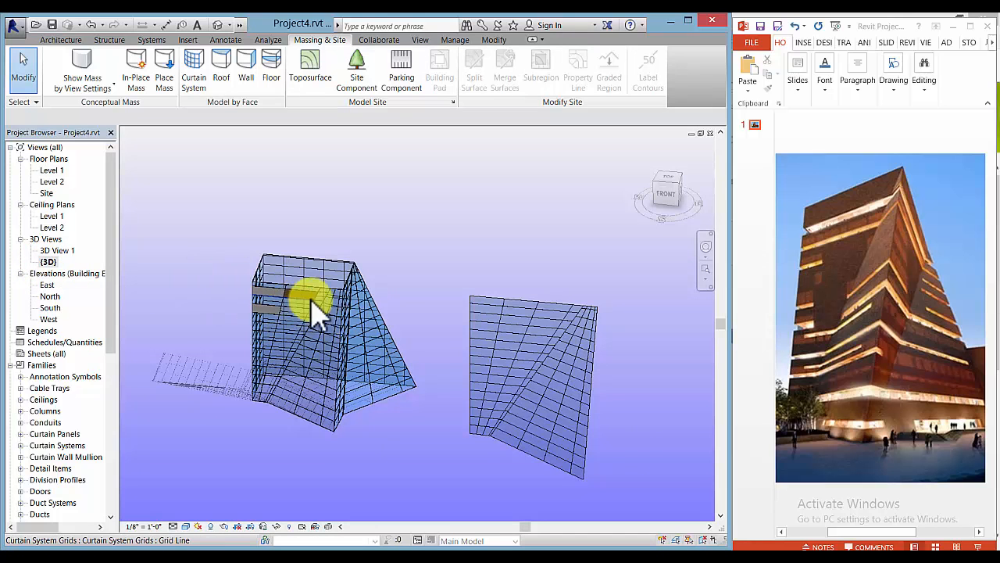
pyautogui.scroll(3, 351, 348)
pyautogui.scroll(-2, 343, 349)
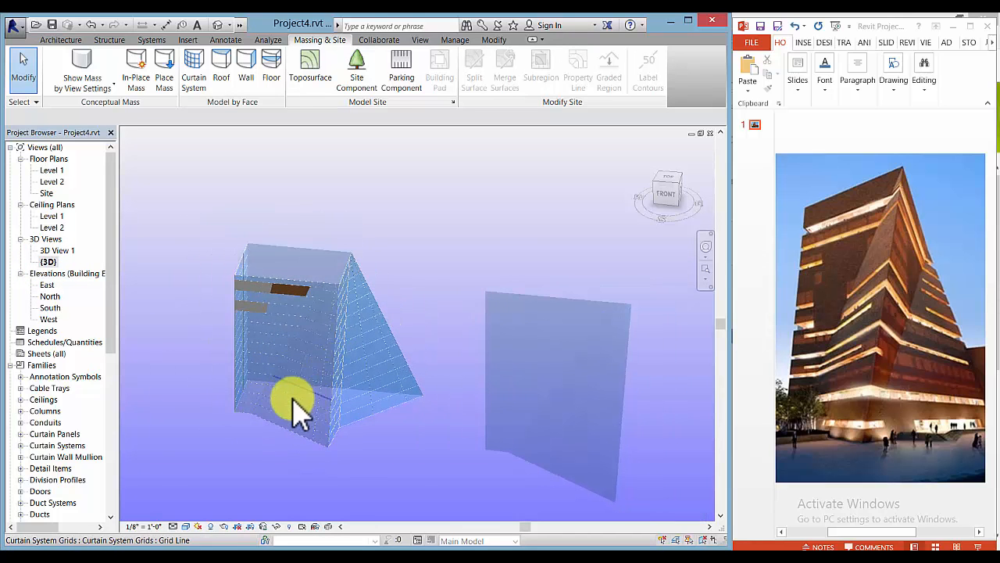
pyautogui.keyDown('shift'); pyautogui.moveTo(270, 422); pyautogui.dragTo(413, 386, button='middle'); pyautogui.keyUp('shift')
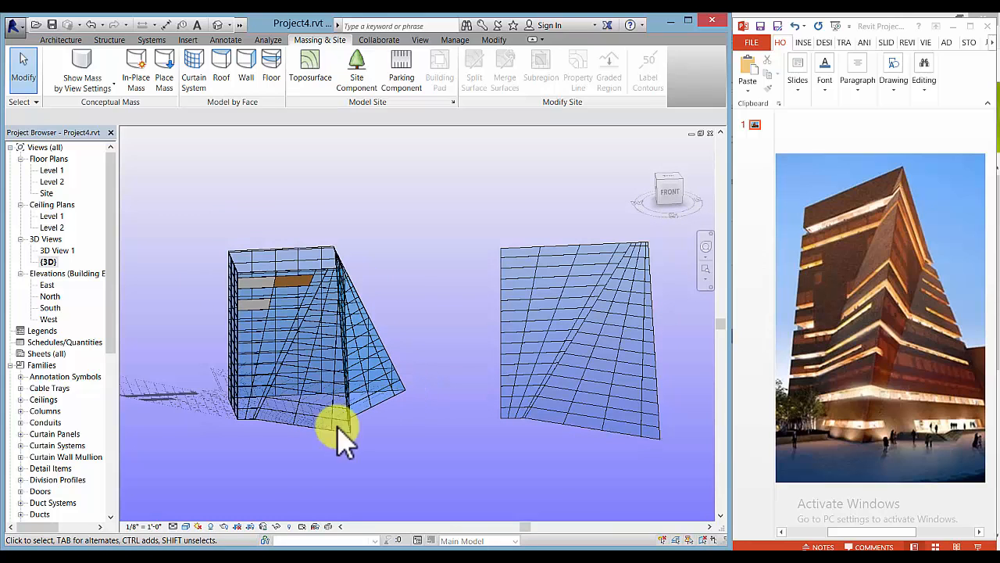
# - Return to the perspective camera view and set its visual style to Shaded
pyautogui.hotkey('ctrl', 'Tab')
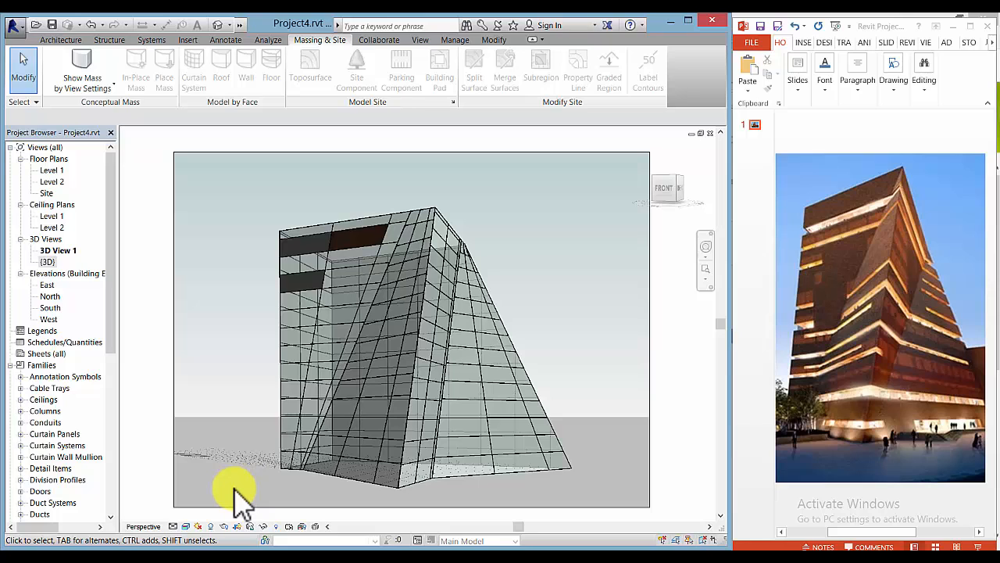
pyautogui.click(185, 526)
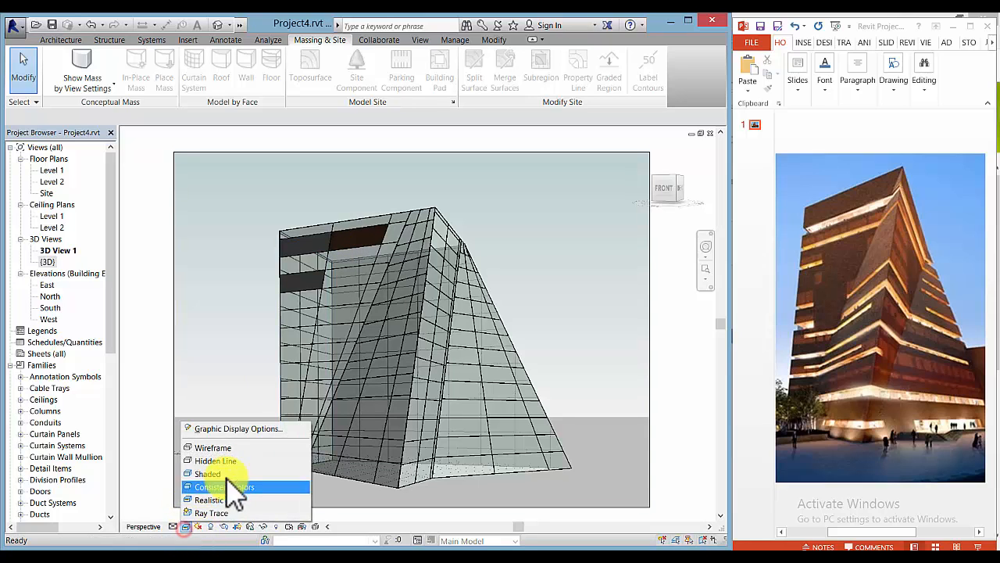
pyautogui.click(232, 478)
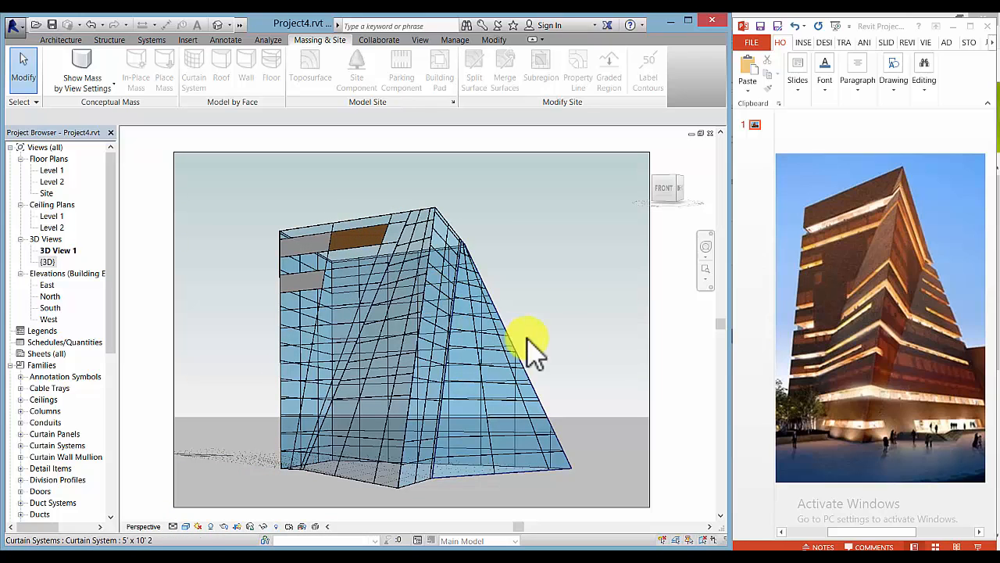